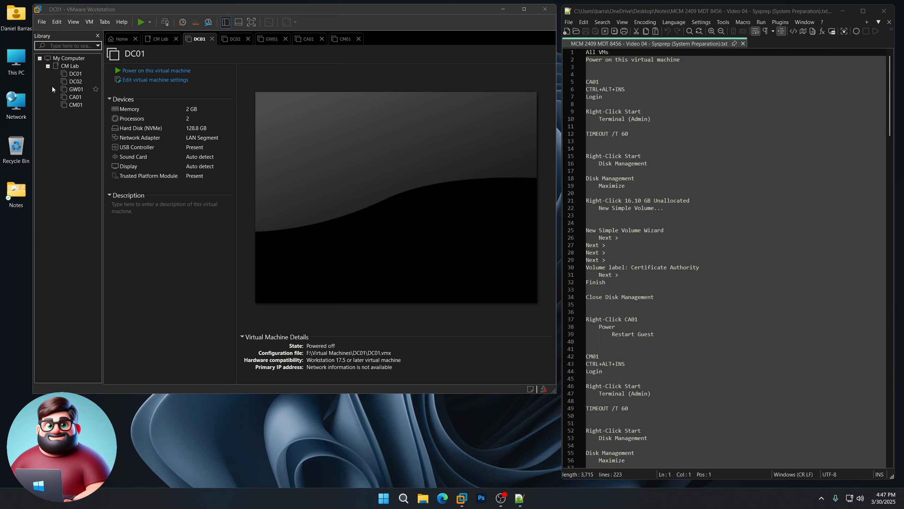
- Power on DC01, DC02, GW01, CA01 and CM01 in turn, then return to CA01's booting console
click(78, 75)
click(169, 71)
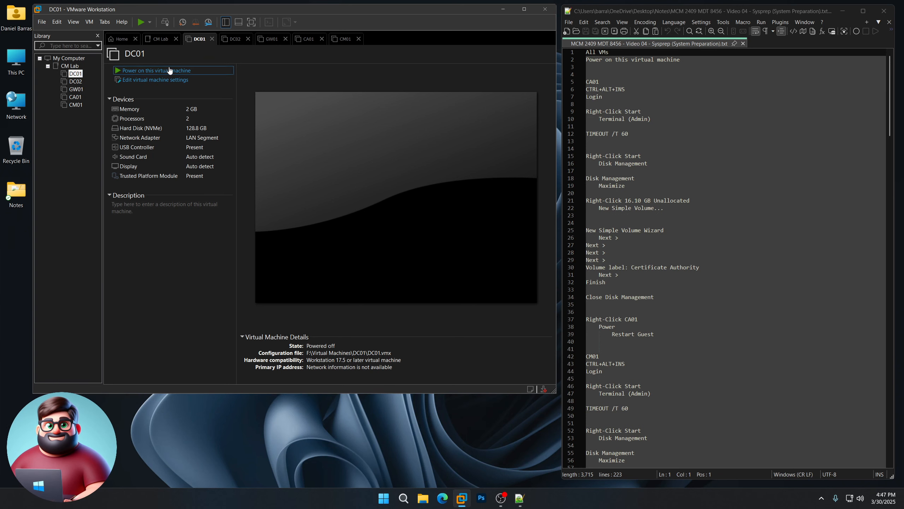
click(75, 81)
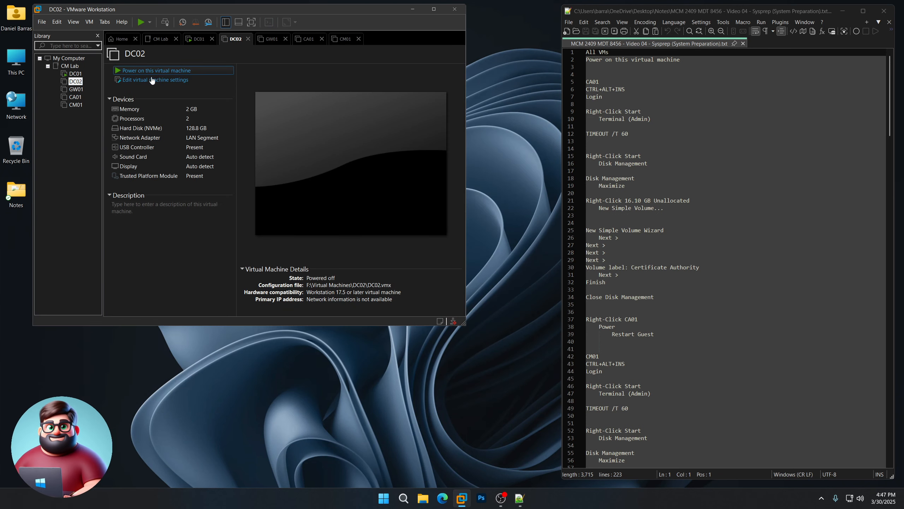
click(157, 71)
click(75, 89)
click(156, 71)
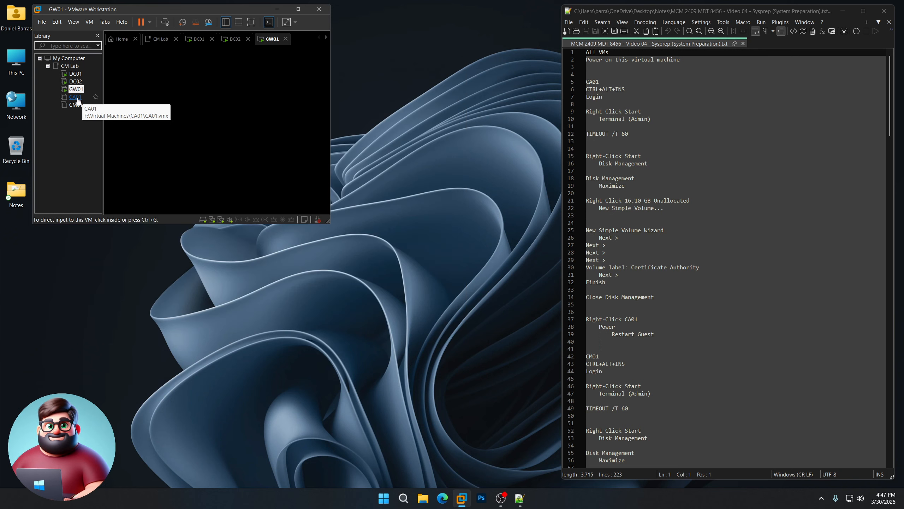
click(75, 96)
click(156, 70)
click(75, 104)
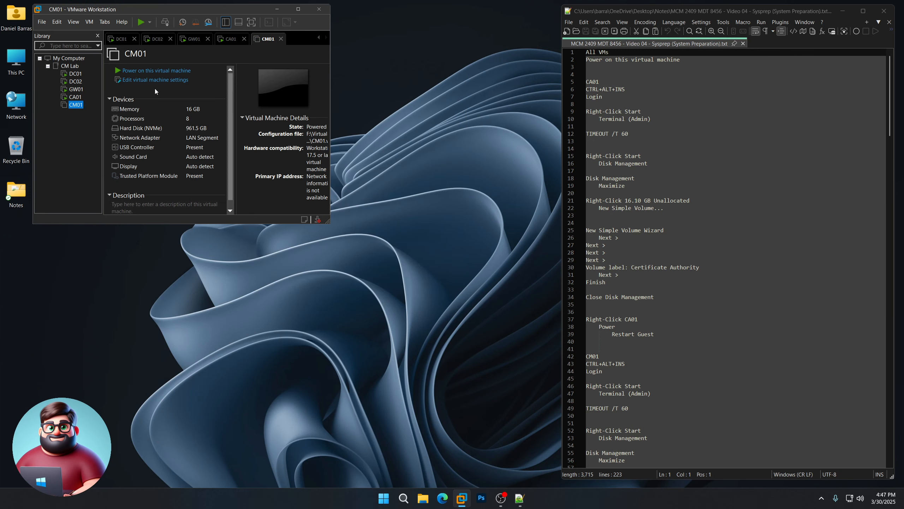
click(157, 71)
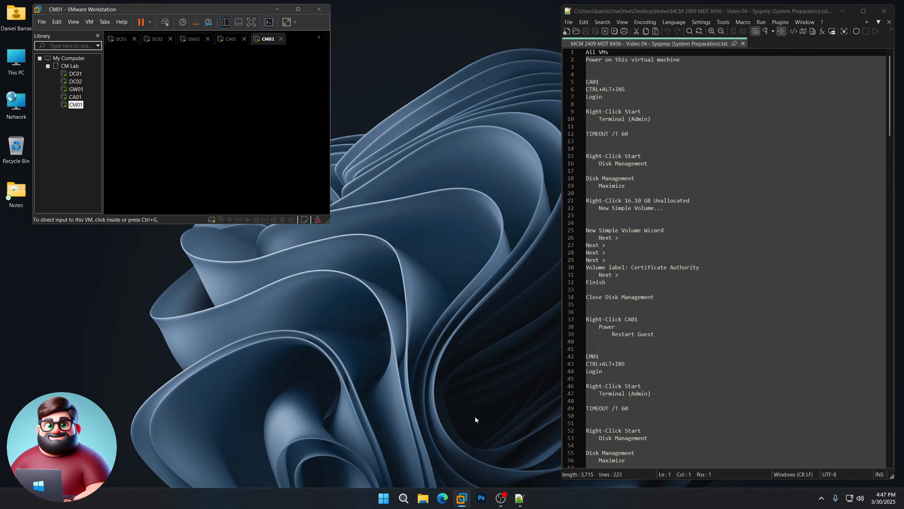
click(75, 97)
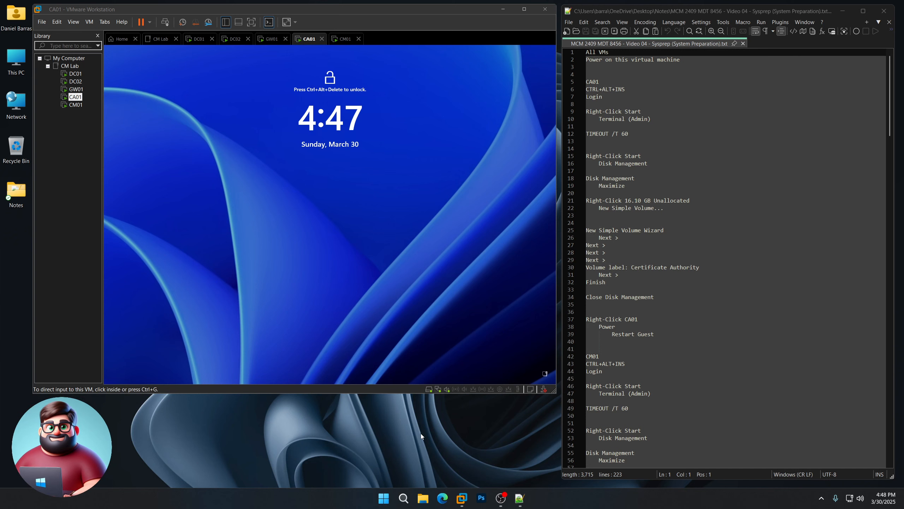
- Check the consoles of DC01, DC02, GW01, CA01 and CM01, ending back on CA01
click(76, 75)
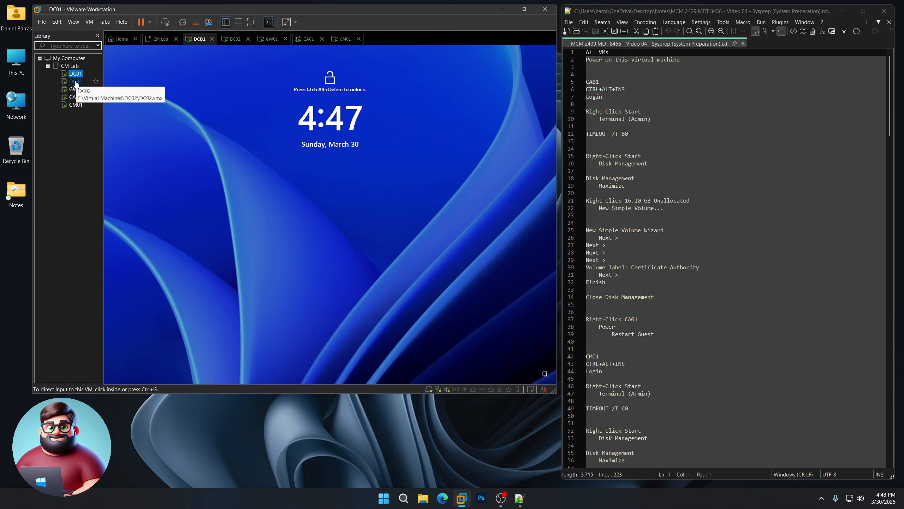
click(75, 82)
click(75, 89)
click(76, 97)
click(75, 105)
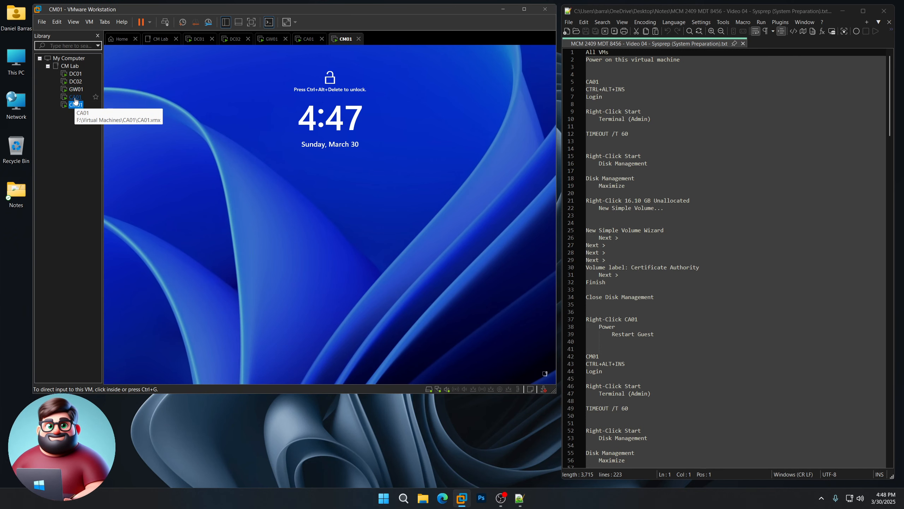
click(75, 99)
- Sign in to CA01 as Administrator via Ctrl+Alt+Ins and the account password
click(393, 271)
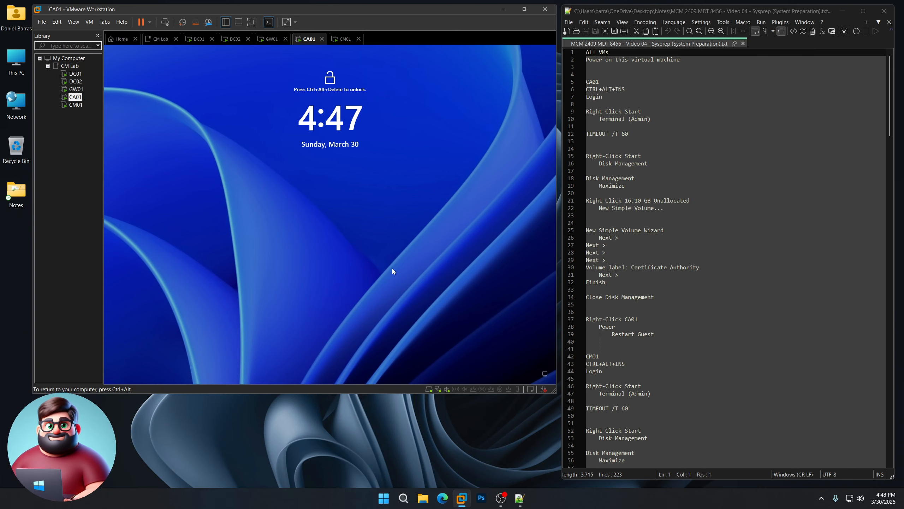
key(ctrl+alt+Insert)
text(••••••••••••••••)
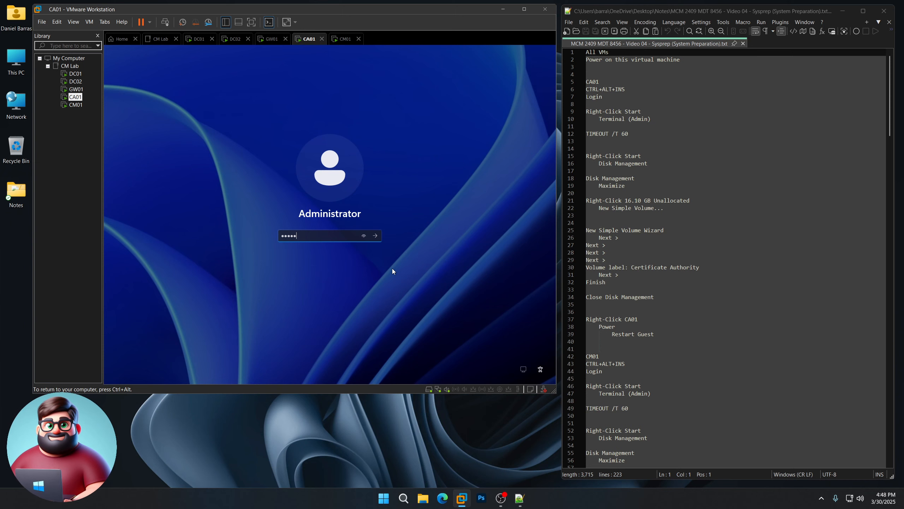
key(Return)
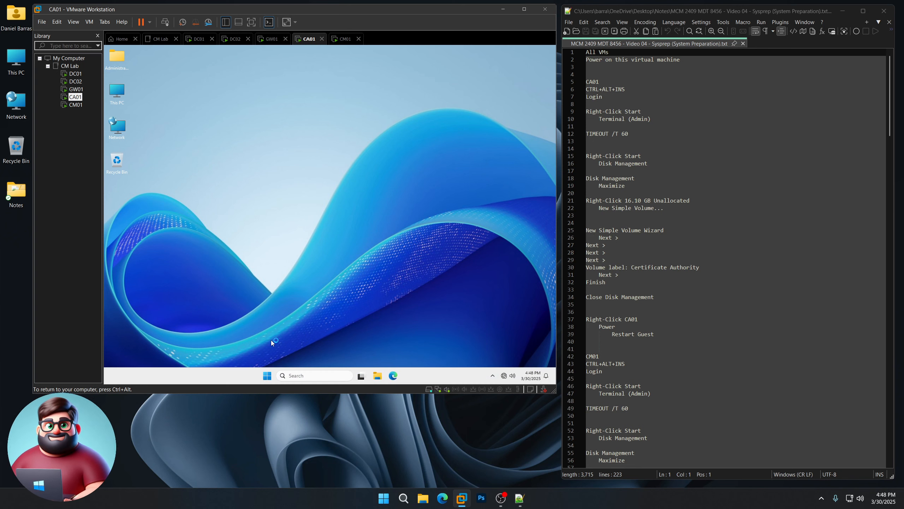
- Run TIMEOUT /T 60 as administrator from the Win+X Run box and let it finish
right_click(267, 377)
right_click(266, 376)
click(255, 333)
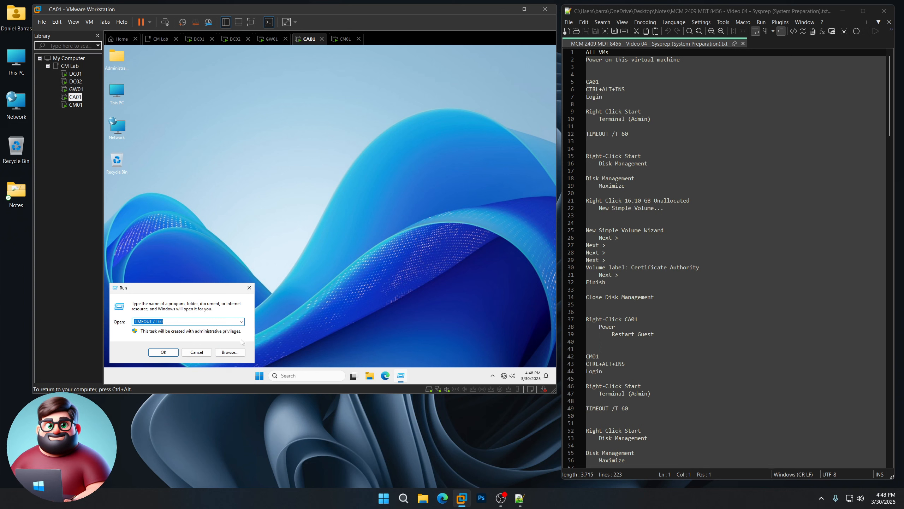
click(163, 352)
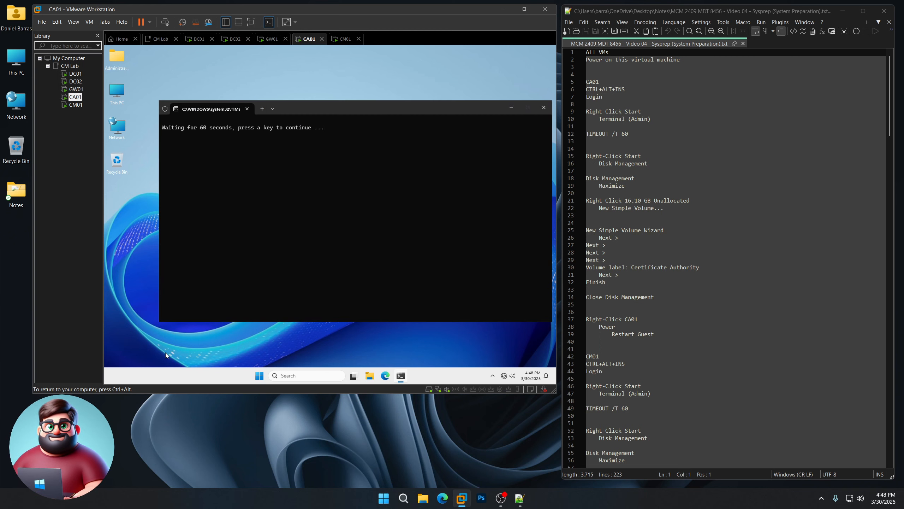
drag(359, 107, 338, 98)
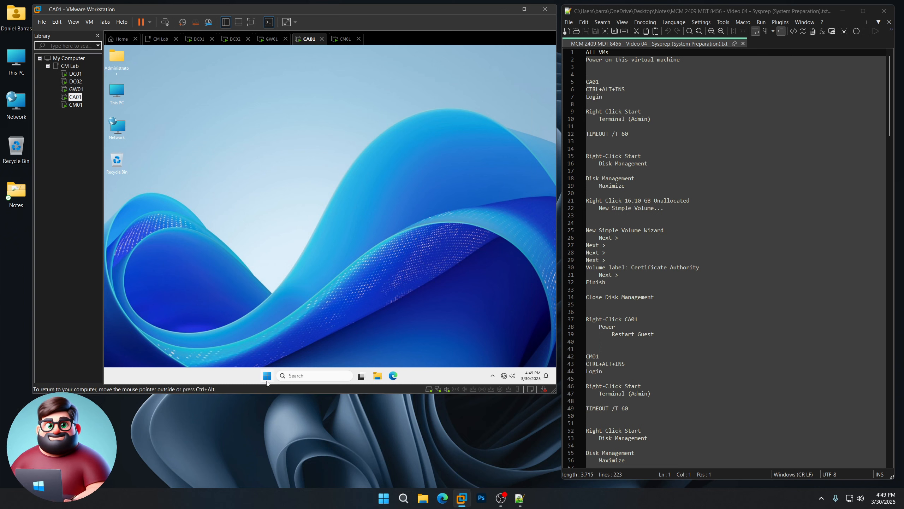
- Open Disk Management maximized and start a new simple volume on the 16.10 GB unallocated space
right_click(269, 377)
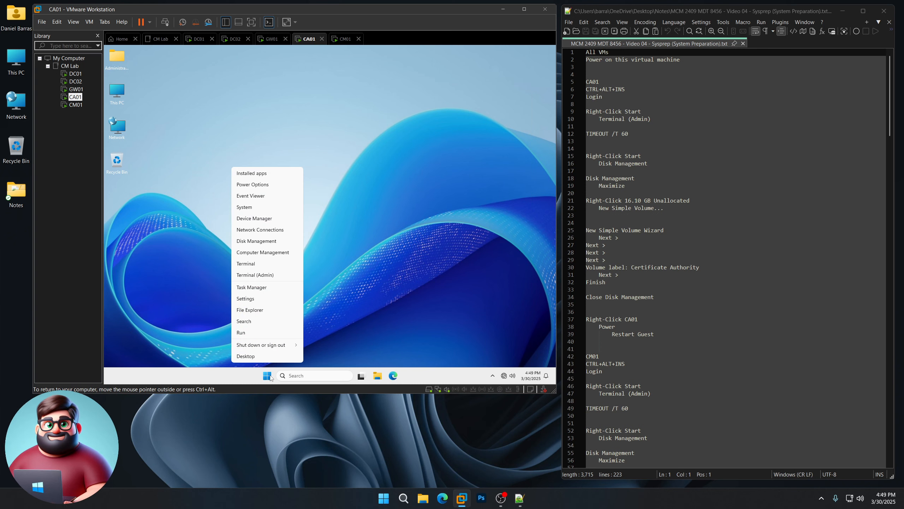
click(266, 242)
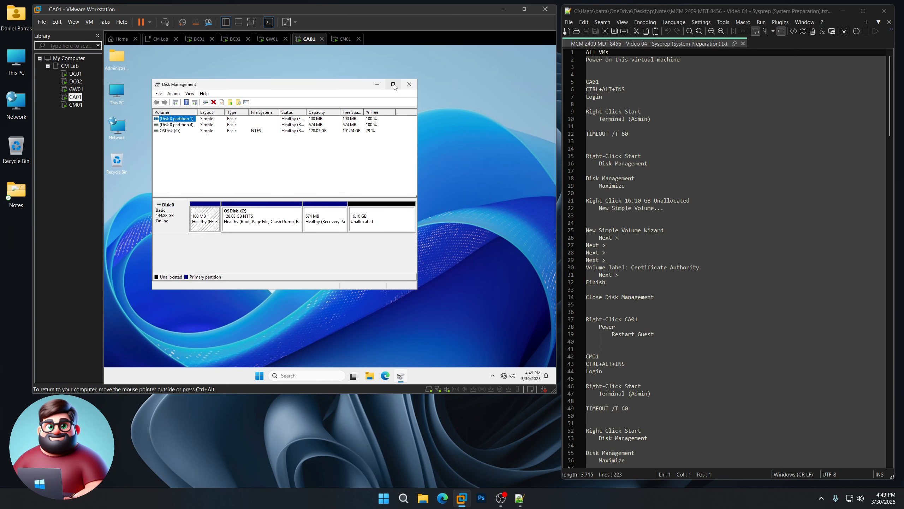
click(394, 84)
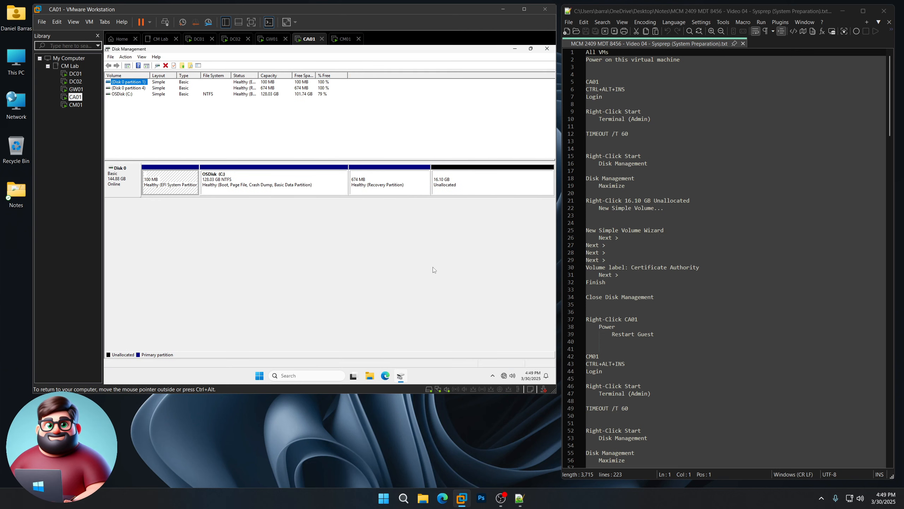
click(456, 189)
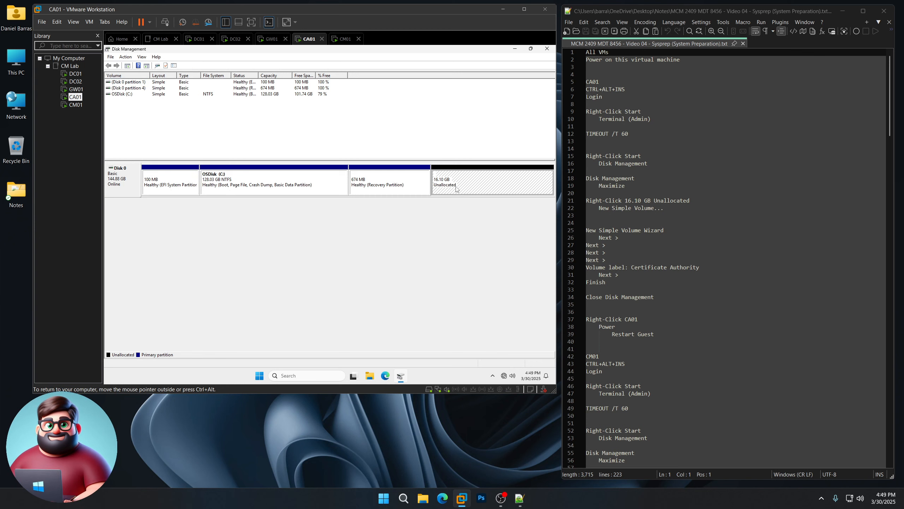
right_click(457, 189)
click(472, 194)
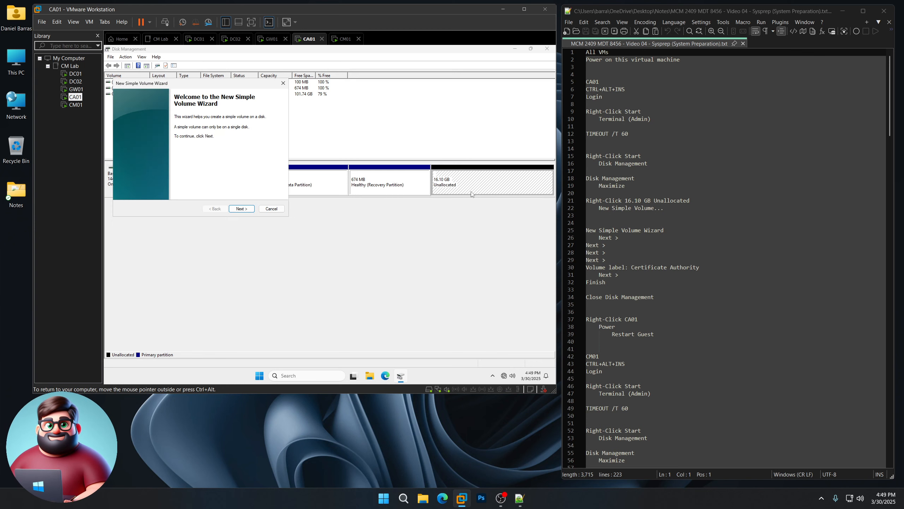
- Create the full 16486 MB NTFS volume as drive D labelled 'Certificate Authority', then close Disk Management
click(243, 209)
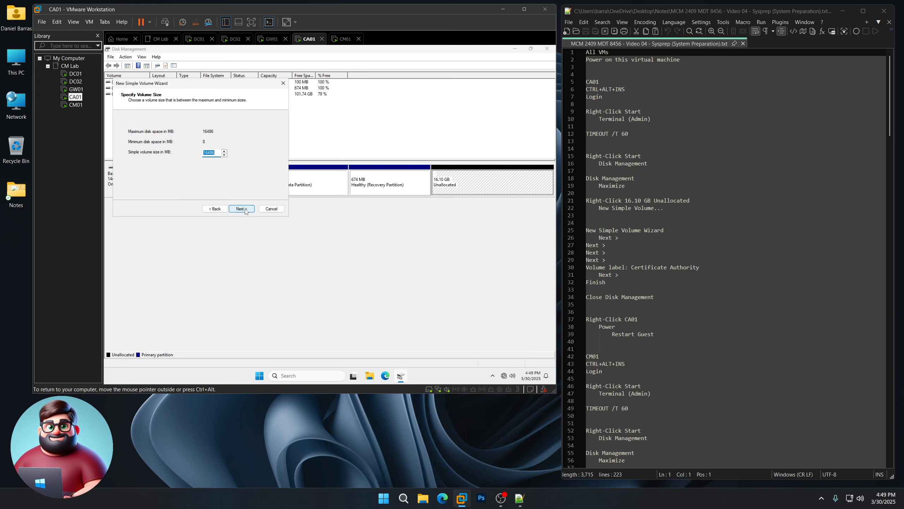
click(245, 209)
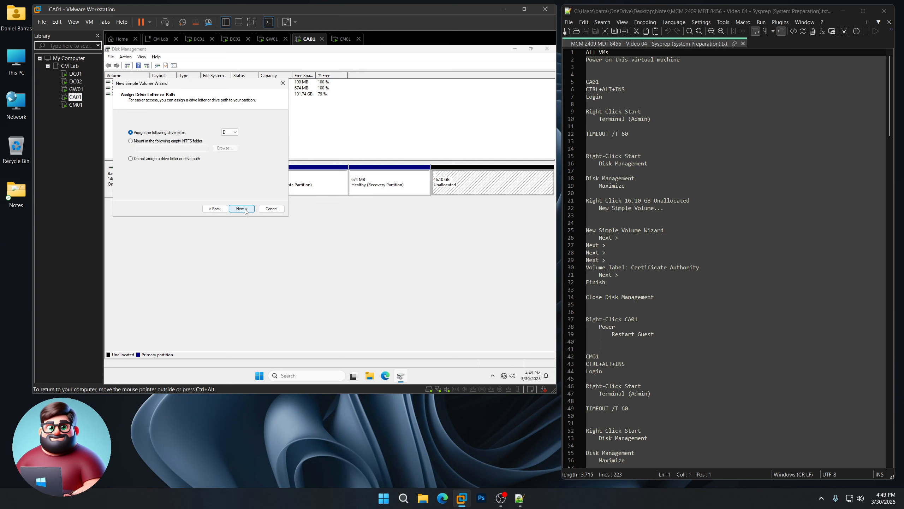
click(246, 210)
drag(216, 168, 163, 167)
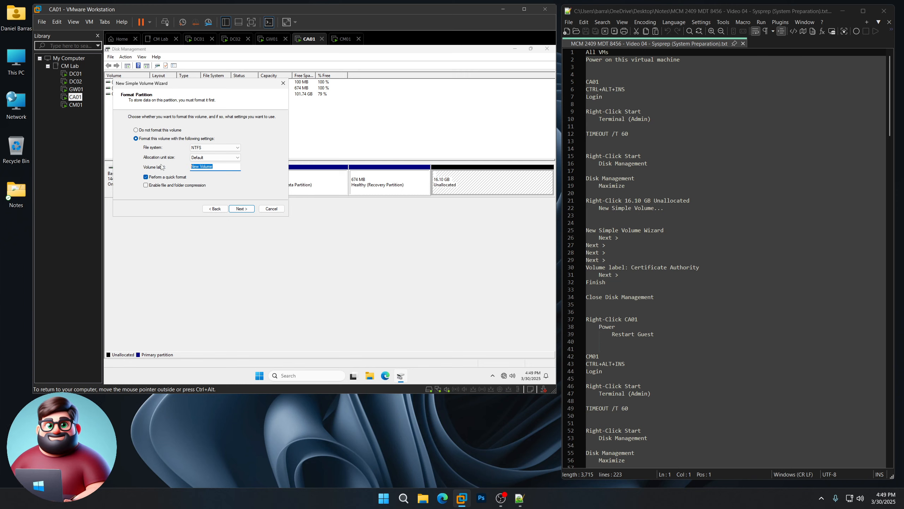
text(Certifi)
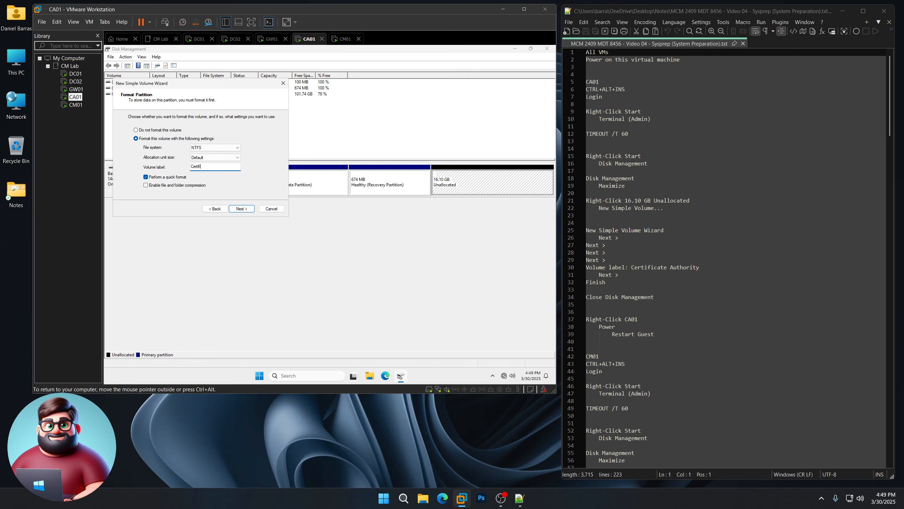
text(cate Author)
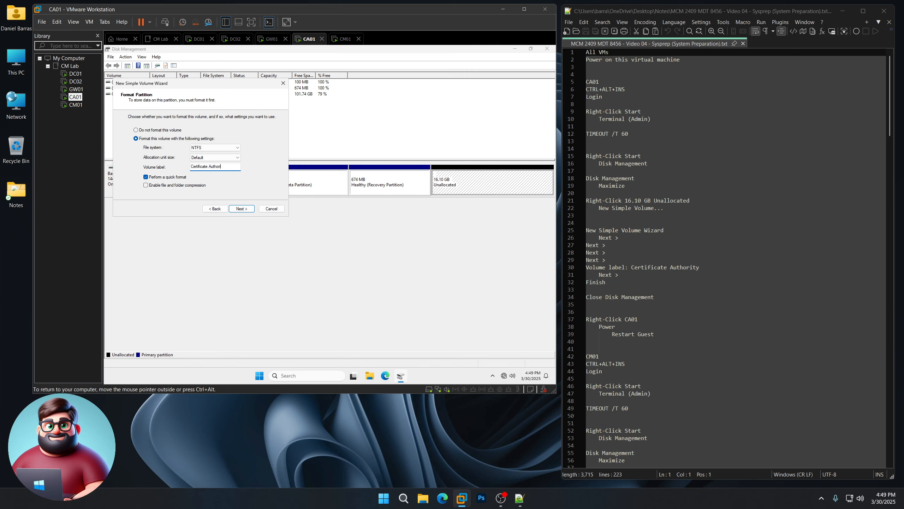
text(ity)
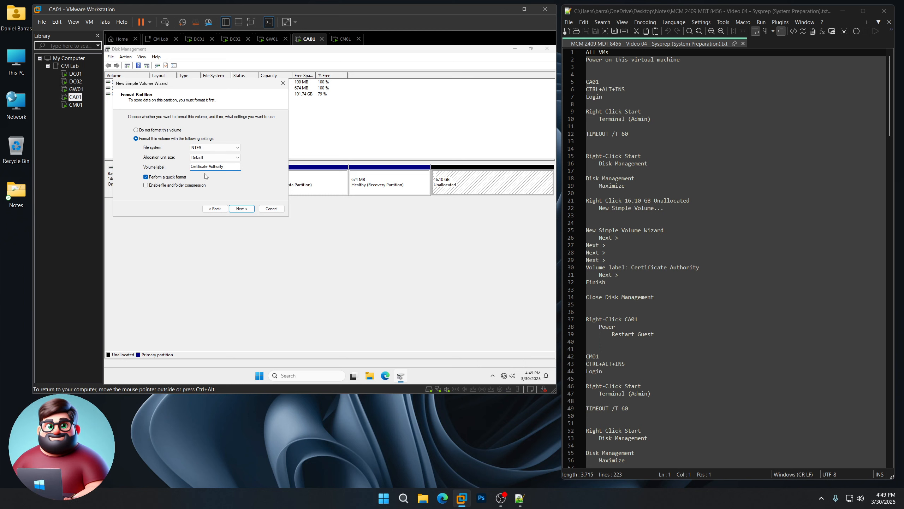
click(239, 211)
click(238, 210)
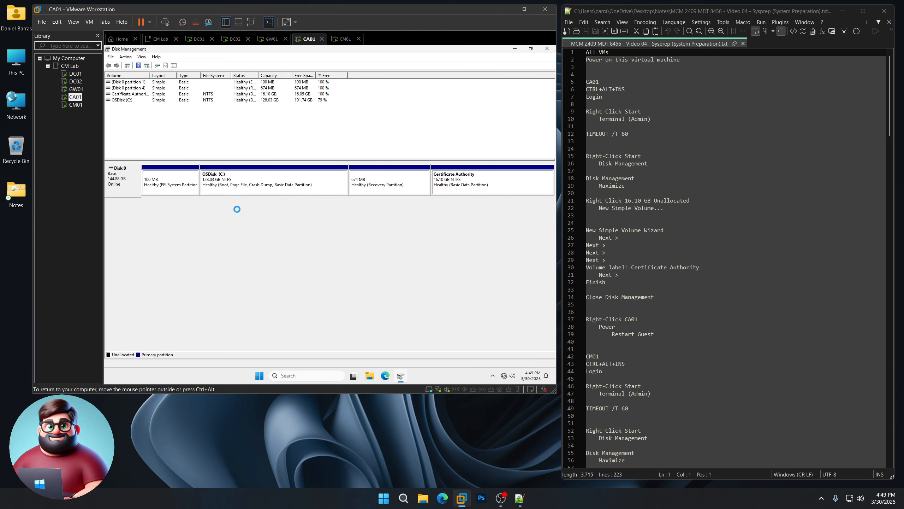
click(548, 48)
- Restart CA01's guest from the library, suppressing future restart confirmations, then switch to CM01
right_click(75, 97)
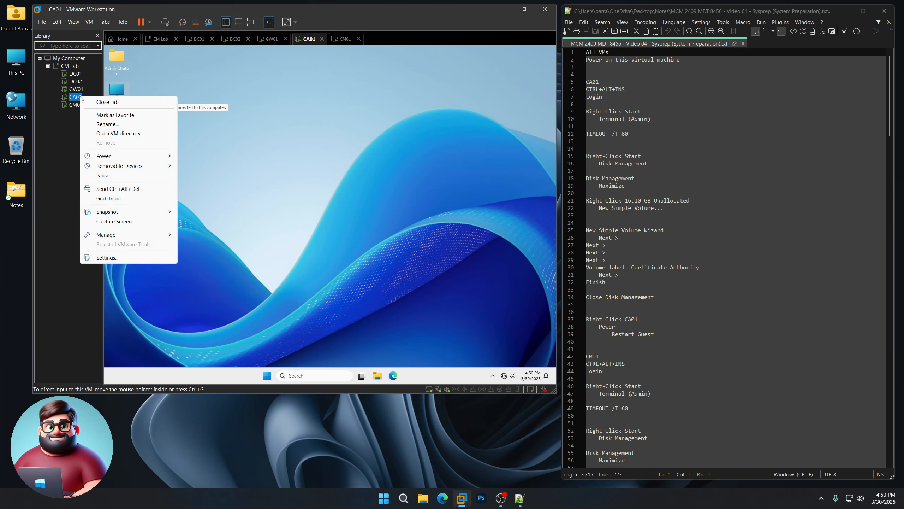
mouse_move(109, 156)
click(218, 185)
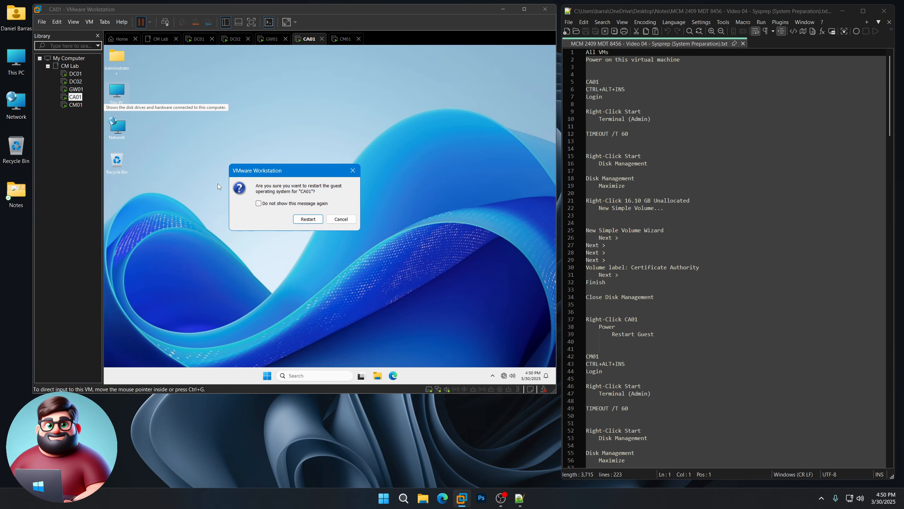
click(284, 204)
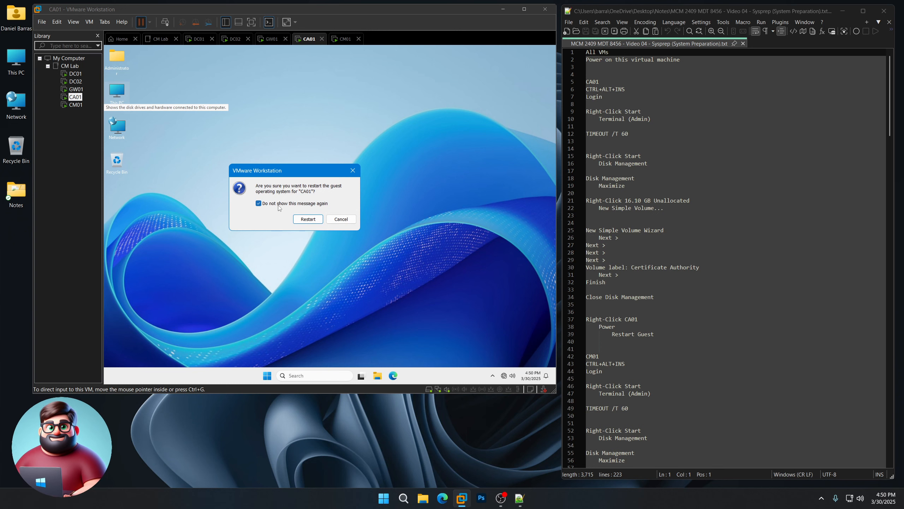
click(308, 219)
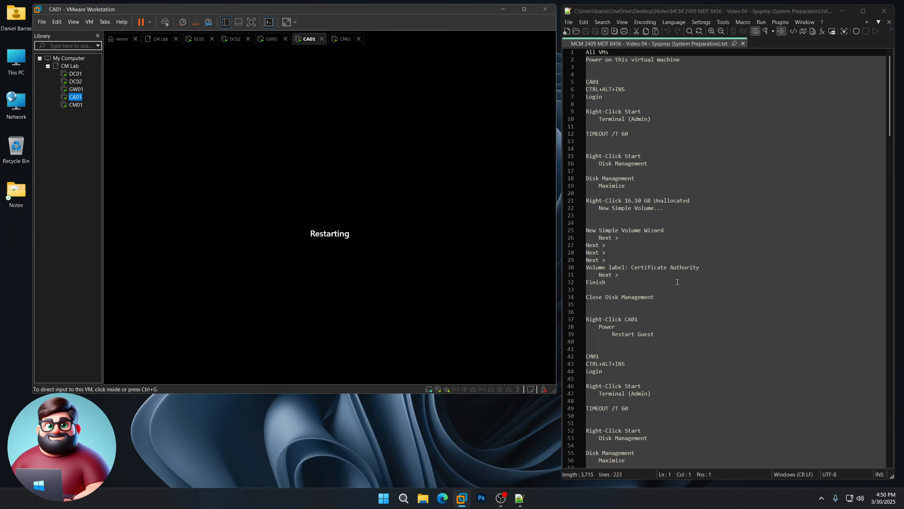
scroll(659, 264, down, 9)
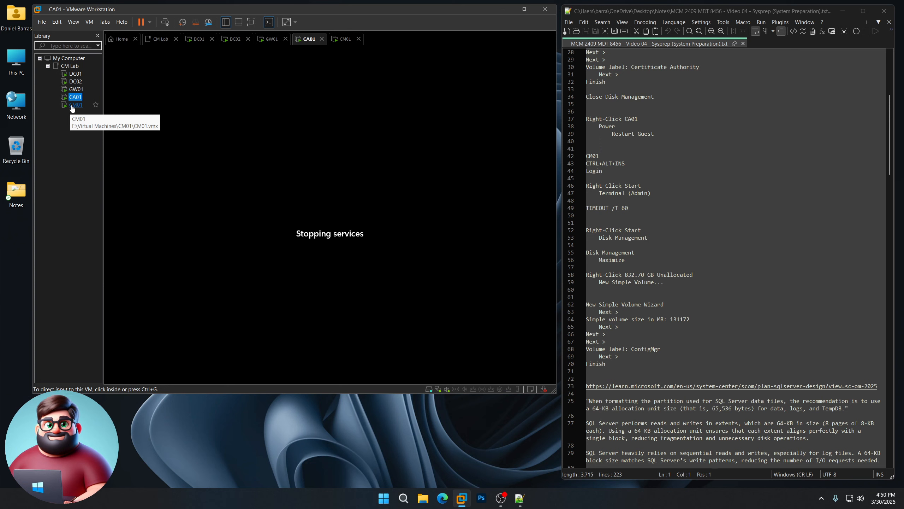
click(76, 105)
- Sign in to CM01 as Administrator via Ctrl+Alt+Ins and the account password
click(352, 265)
key(ctrl+alt+Insert)
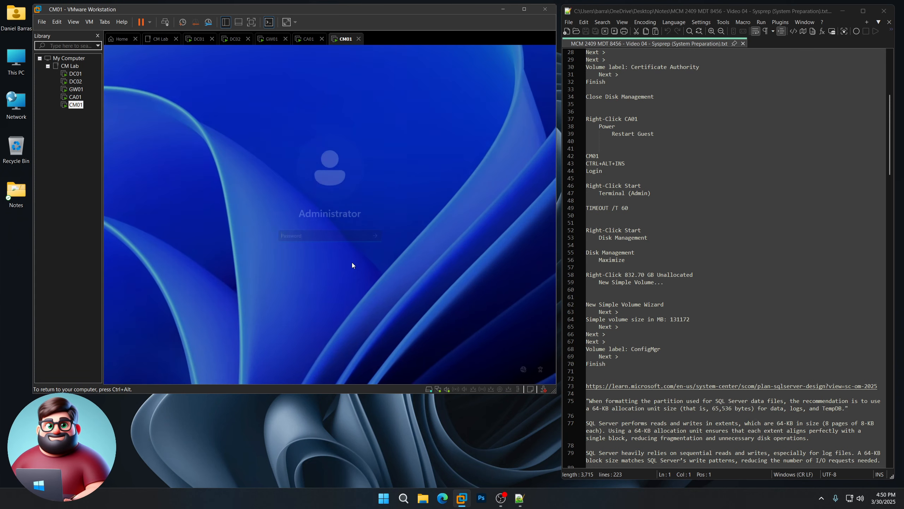
text(•••••••••••••)
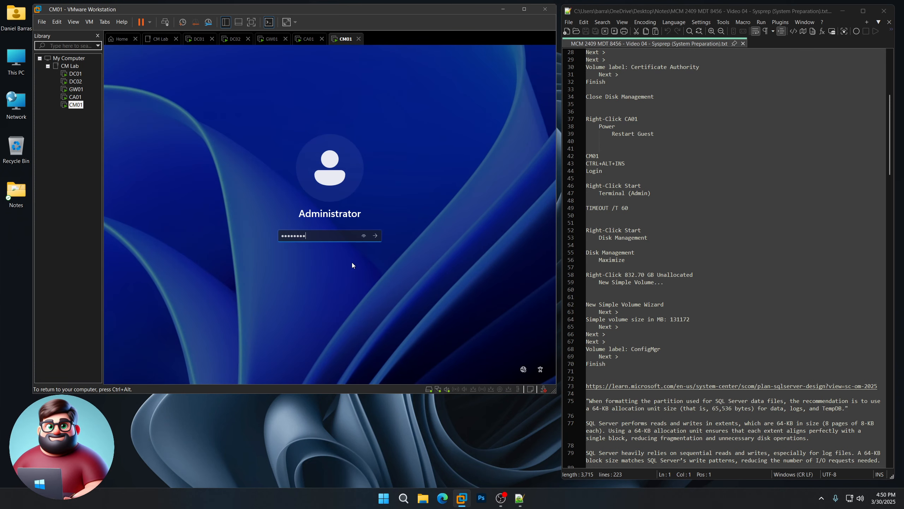
key(Return)
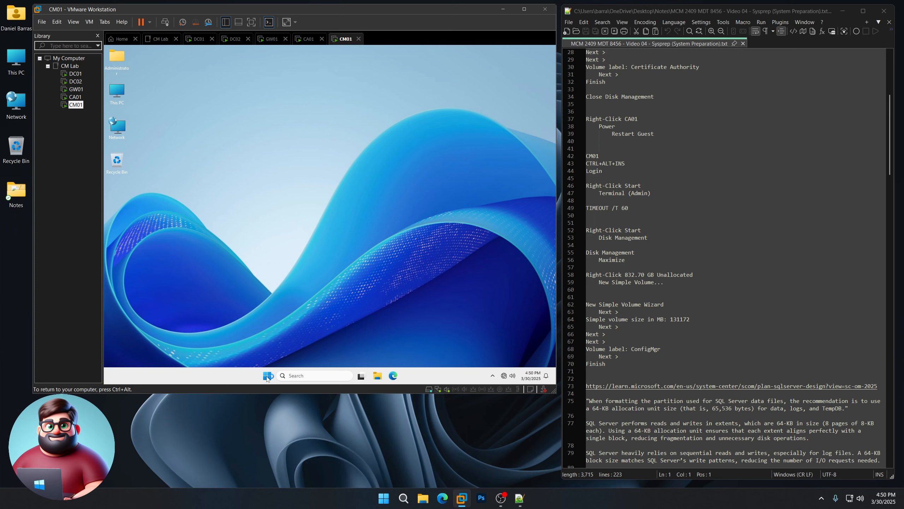
- Run TIMEOUT /T 60 as administrator from the Win+X Run box and wait for it
right_click(267, 375)
click(248, 334)
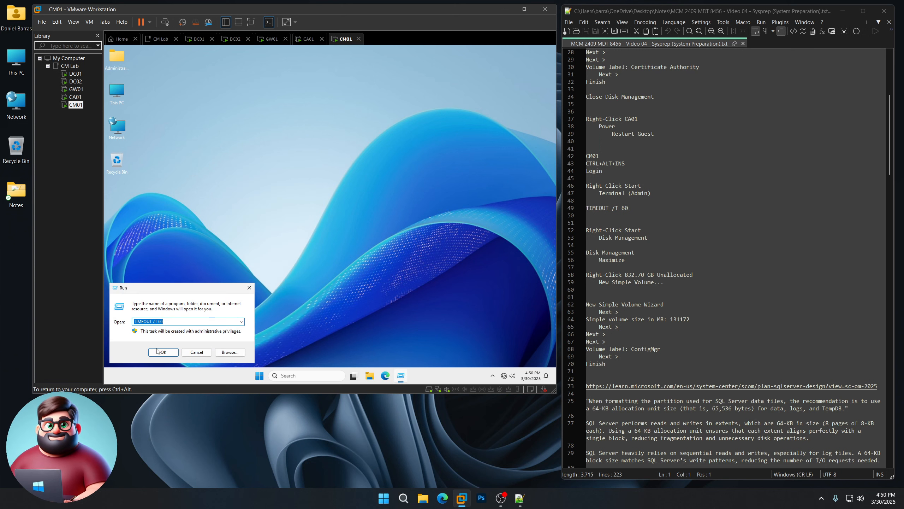
click(160, 351)
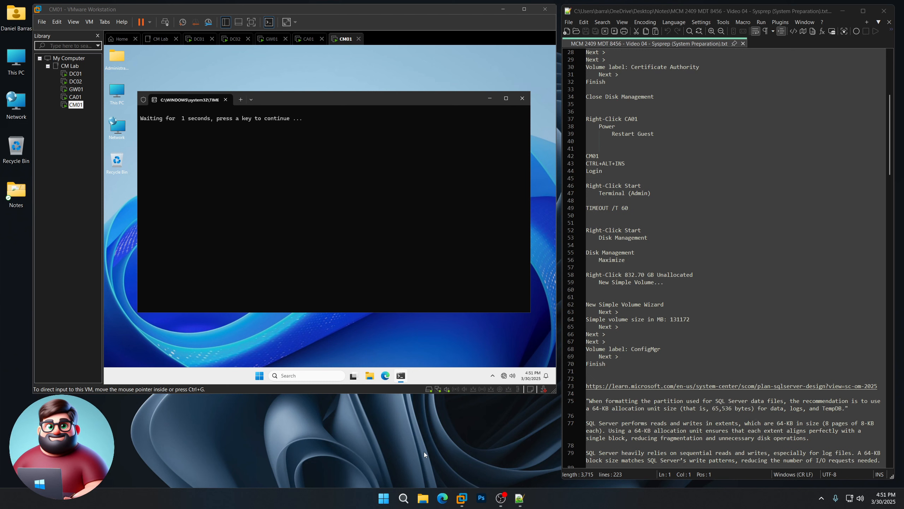
click(335, 223)
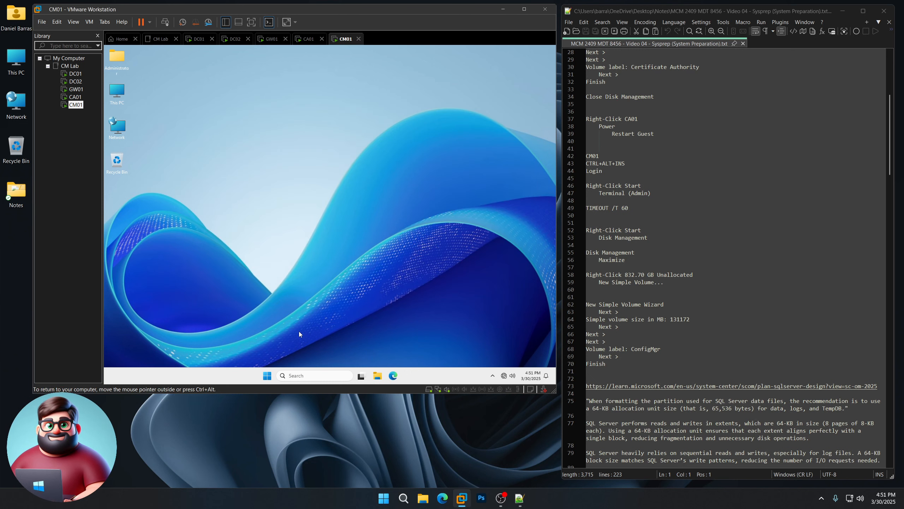
- Open Disk Management maximized and start a new simple volume on the 832.70 GB unallocated space
right_click(267, 375)
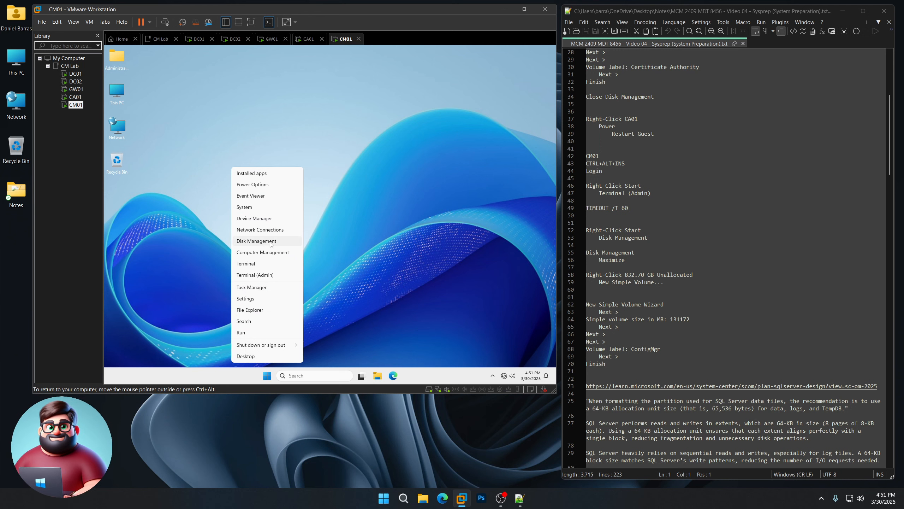
click(271, 242)
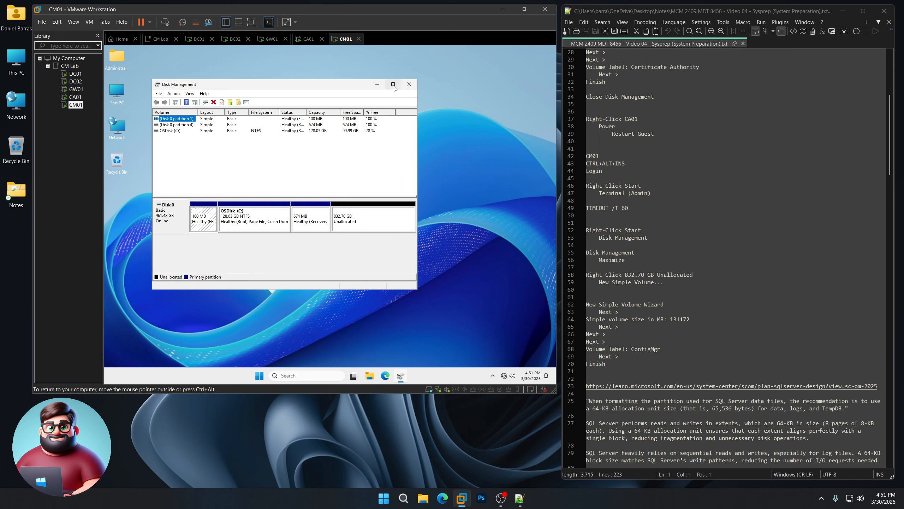
click(393, 84)
scroll(669, 206, down, 4)
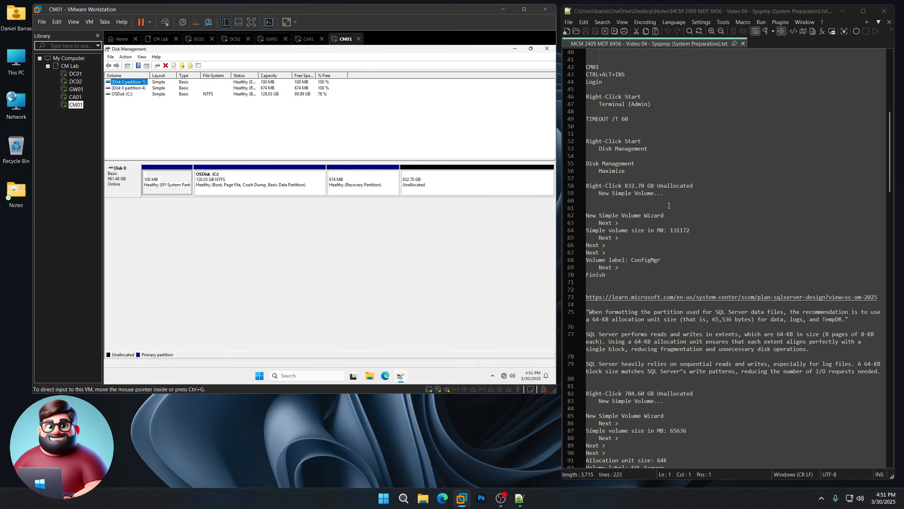
drag(664, 193, 586, 186)
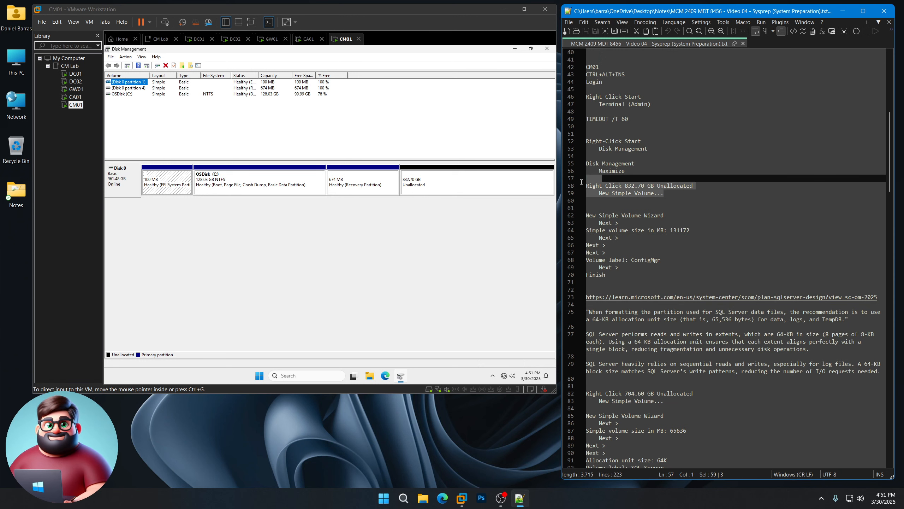
right_click(424, 185)
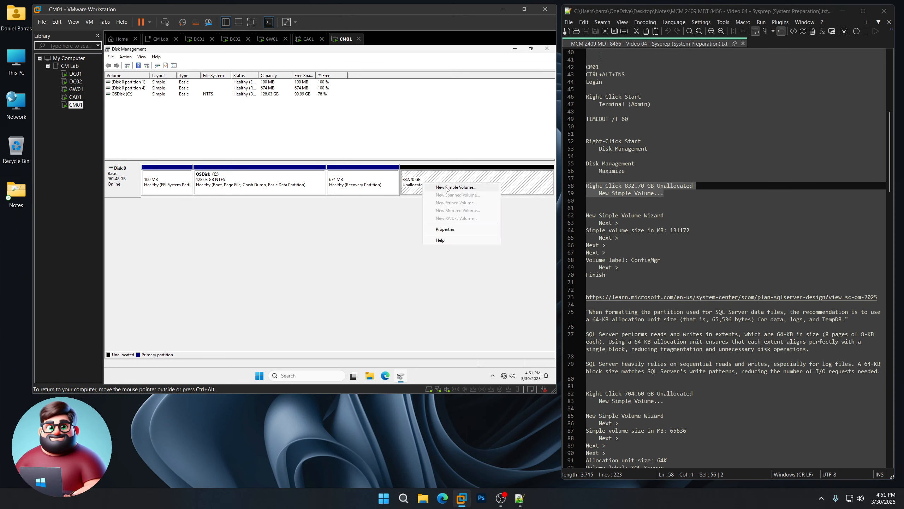
click(447, 188)
- Create a 131172 MB NTFS volume with the default drive letter D, labelled 'ConfigMgr'
click(248, 210)
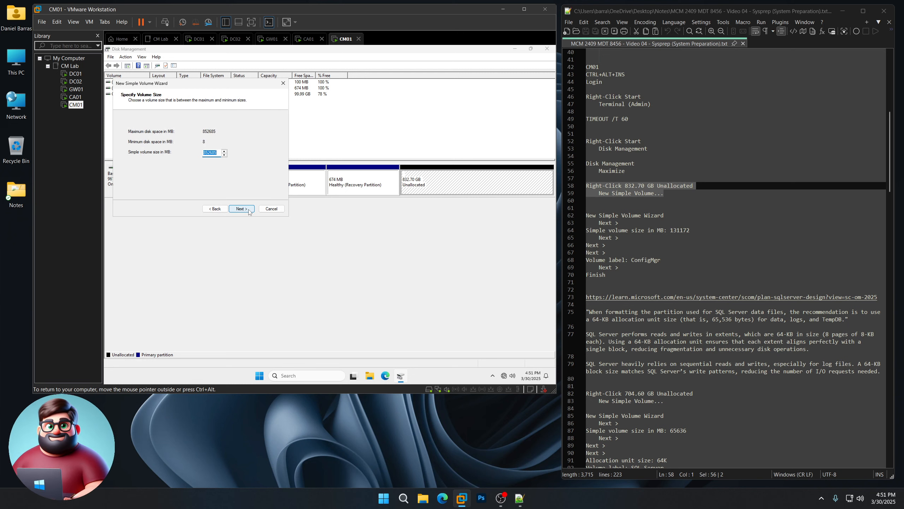
text(131172)
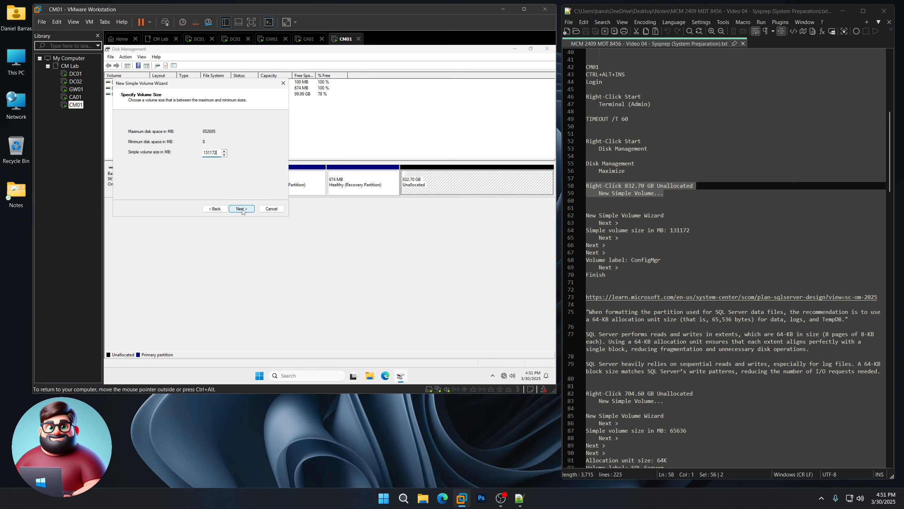
click(242, 209)
click(242, 210)
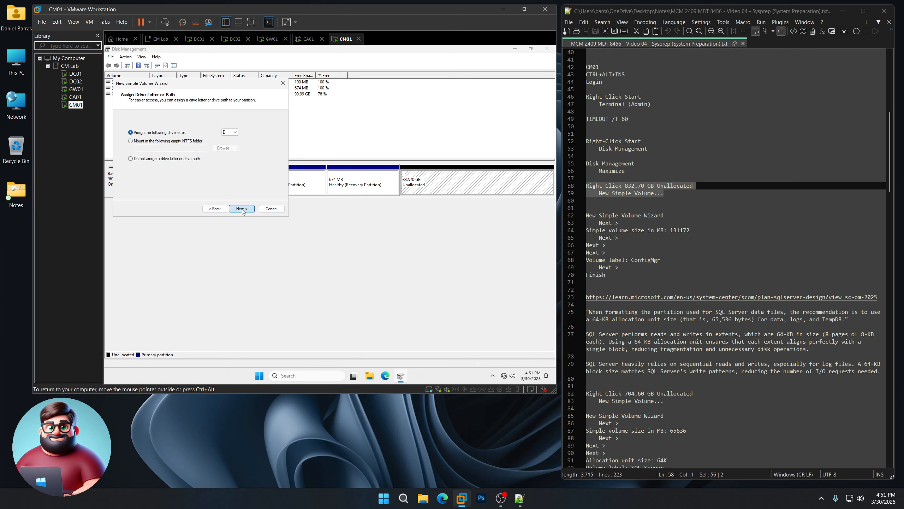
drag(219, 166, 171, 168)
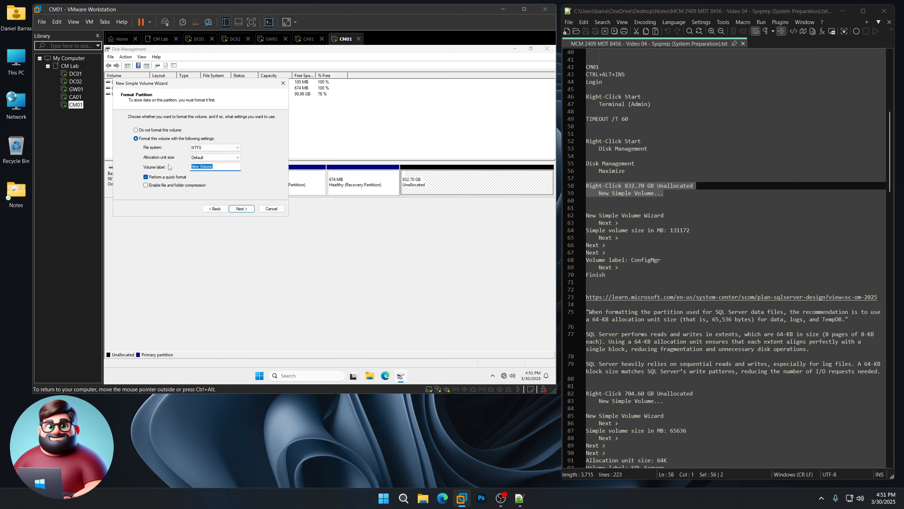
text(ConfigMgr)
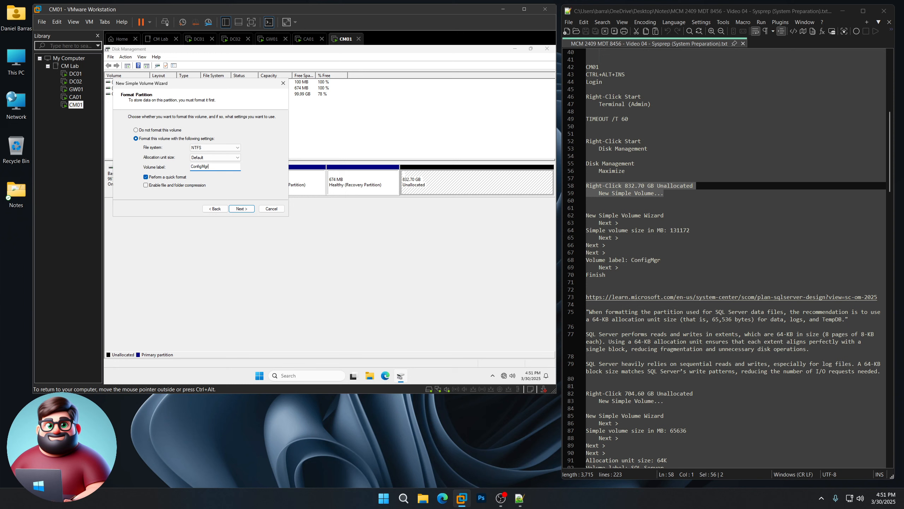
click(250, 209)
click(251, 209)
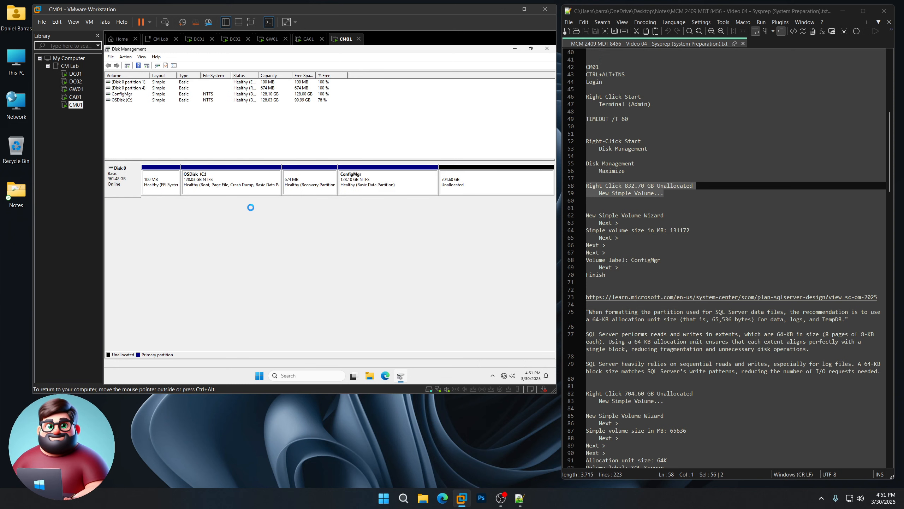
- Open the SQL Server design article from the notes, review it, then close it
scroll(713, 249, down, 8)
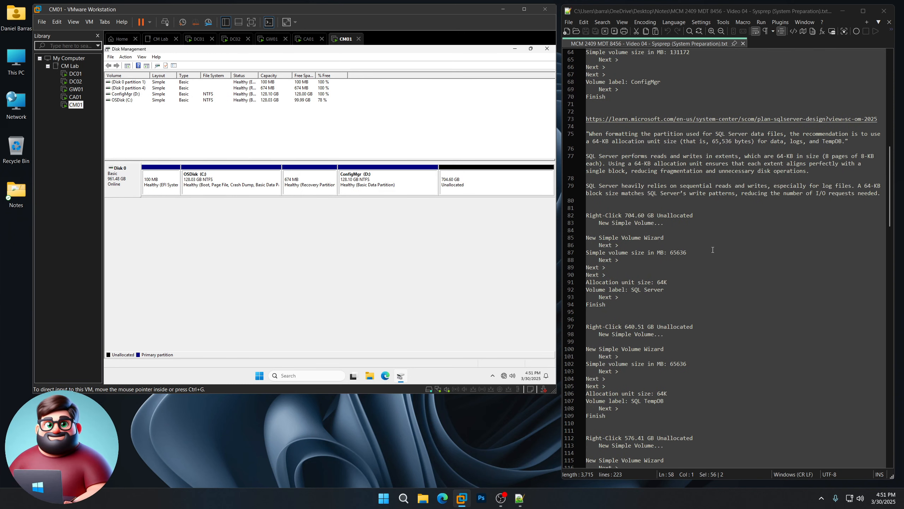
double_click(727, 119)
drag(459, 18, 376, 11)
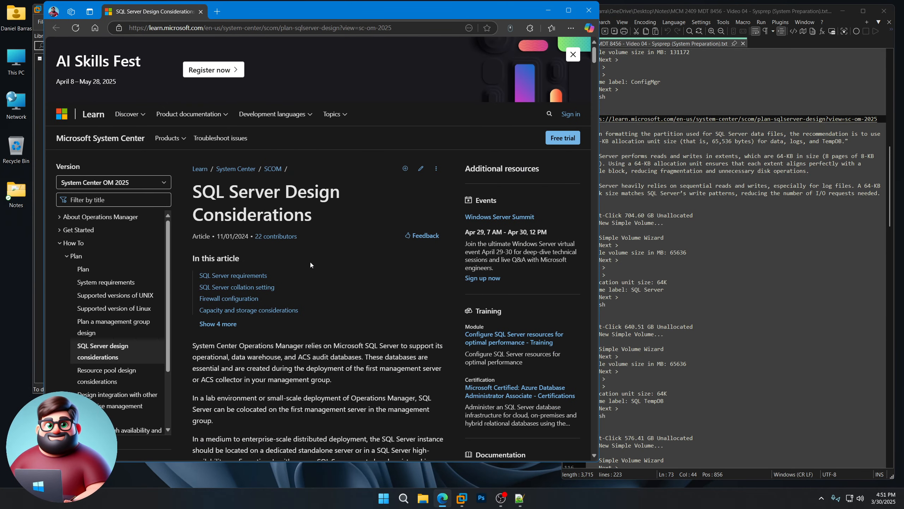
scroll(310, 264, down, 5)
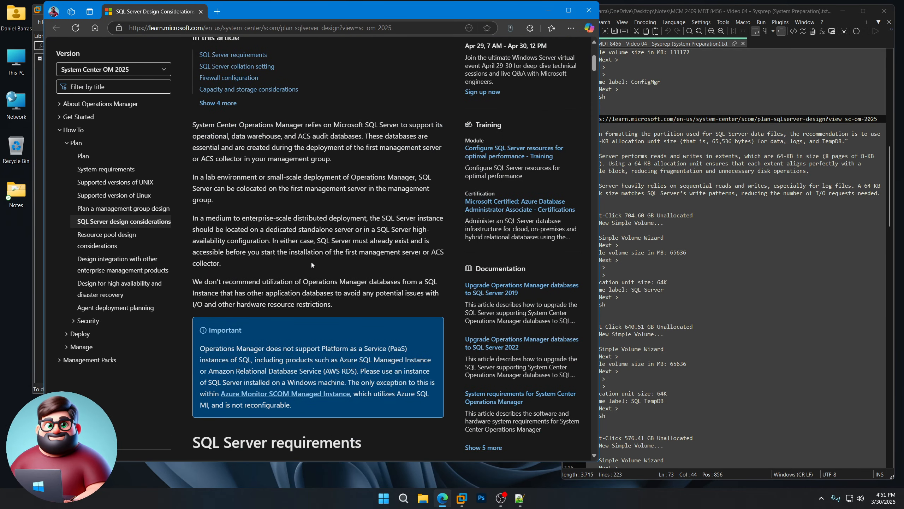
click(589, 10)
click(622, 147)
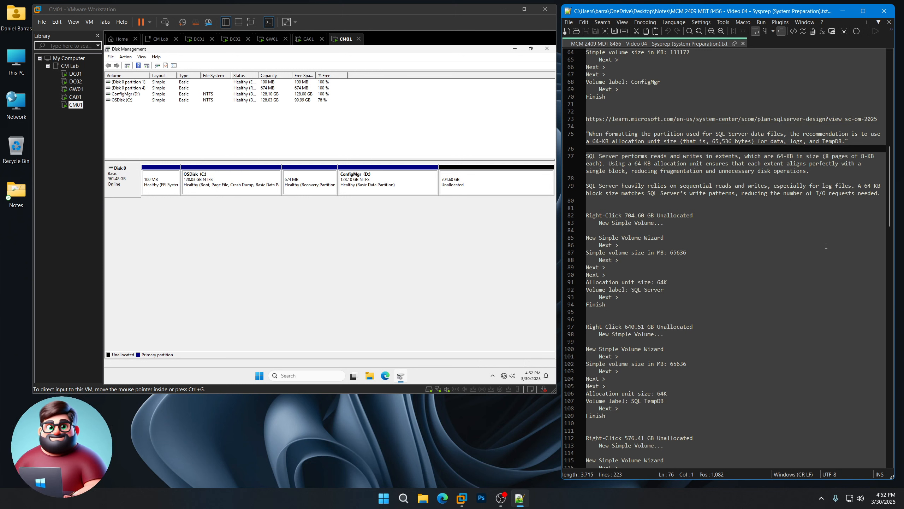
scroll(650, 239, down, 4)
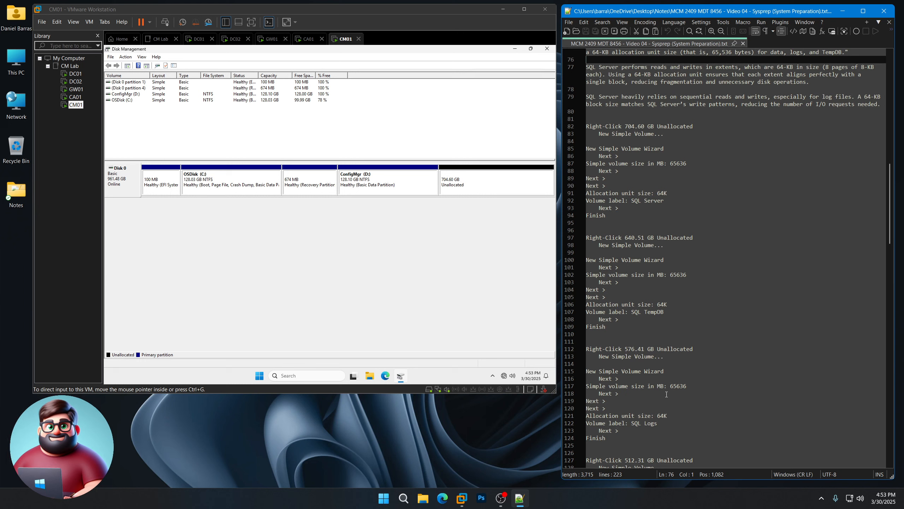
drag(669, 417, 658, 417)
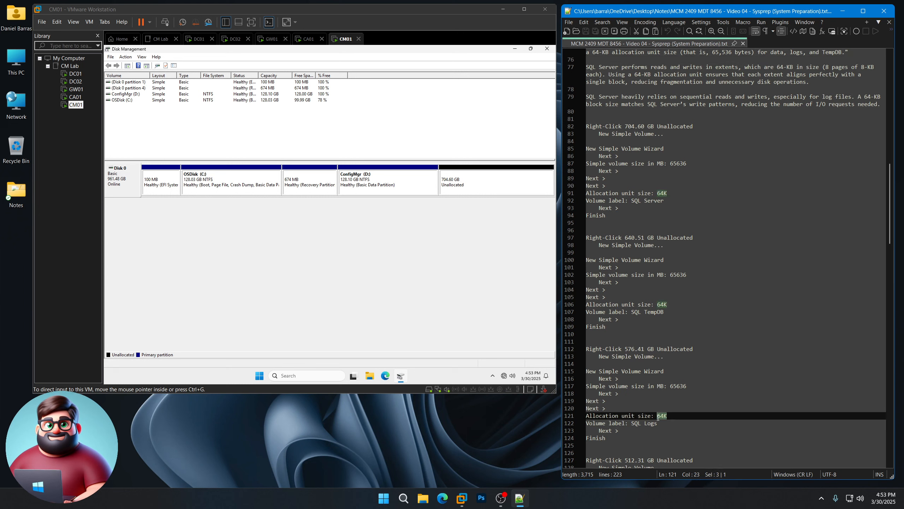
click(679, 184)
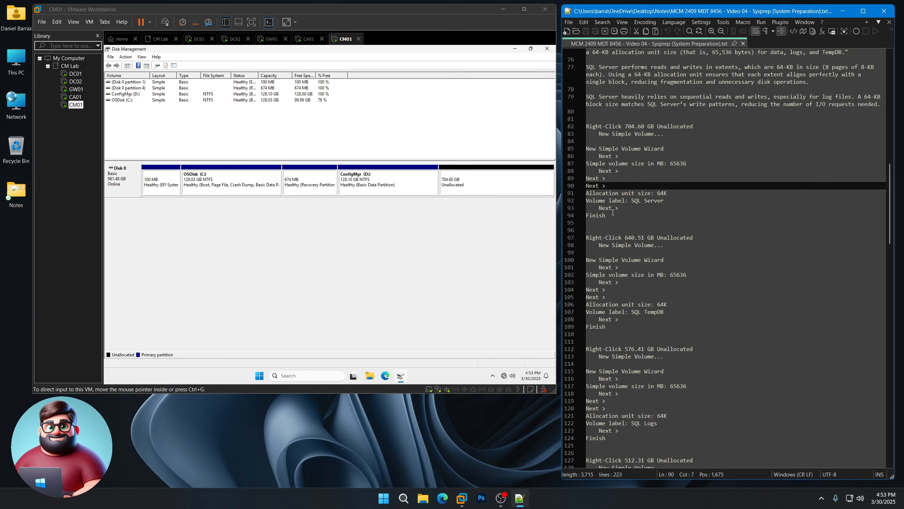
drag(613, 213, 585, 127)
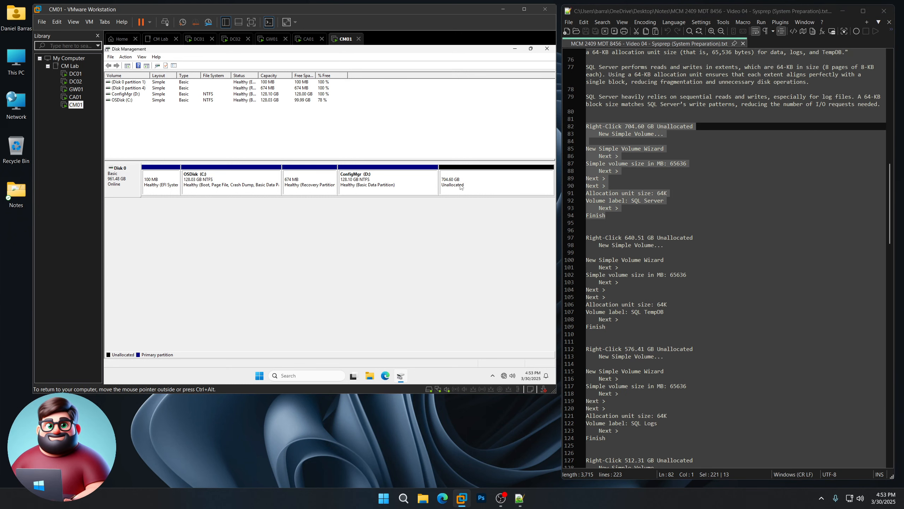
- Start a new simple volume on the 704.60 GB unallocated space, 65636 MB as drive E
right_click(479, 180)
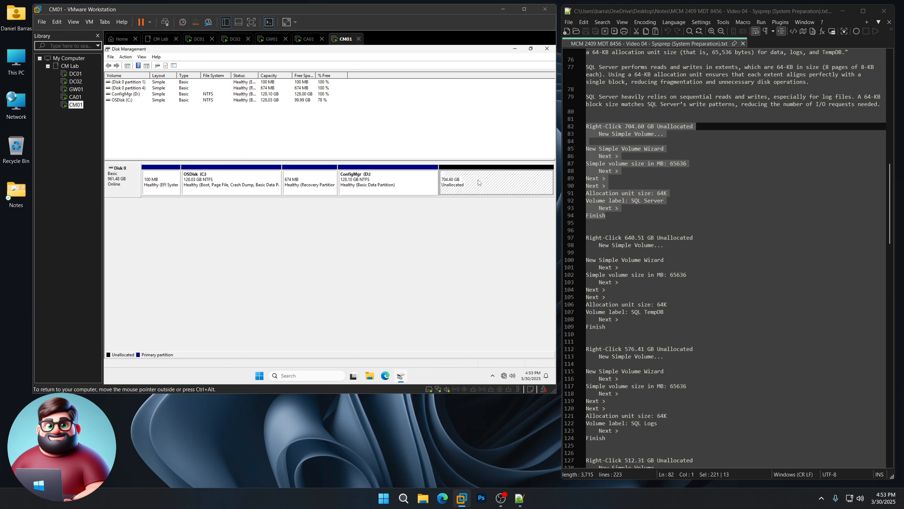
click(498, 185)
click(241, 209)
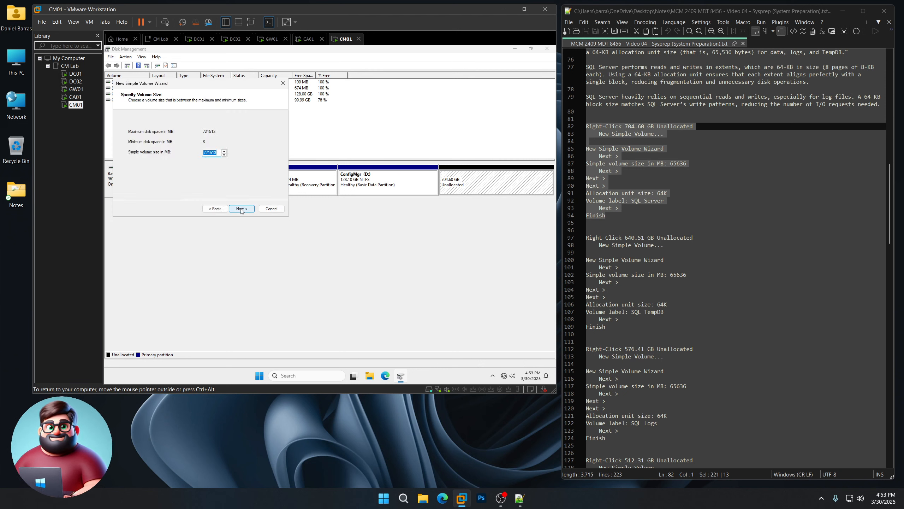
text(654)
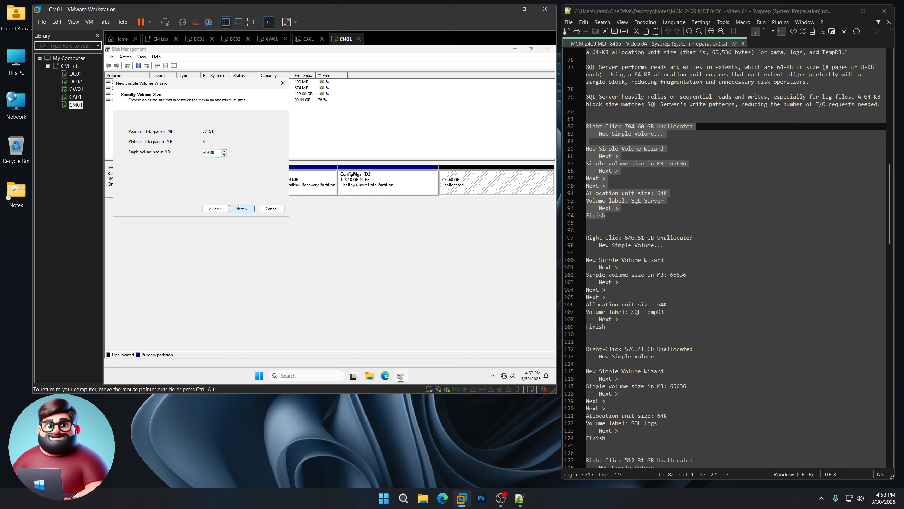
click(241, 209)
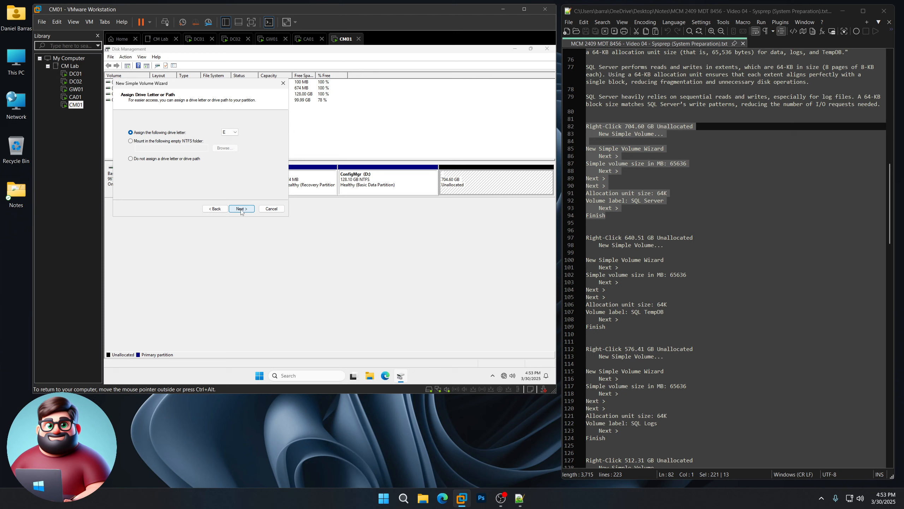
click(241, 210)
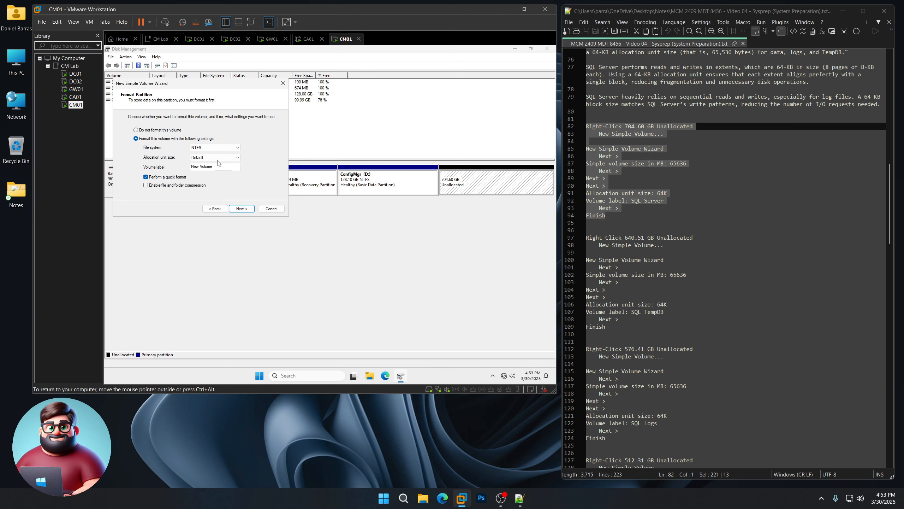
- Format it NTFS with 64K allocation units, label it 'SQL Server', and finish the wizard
click(200, 158)
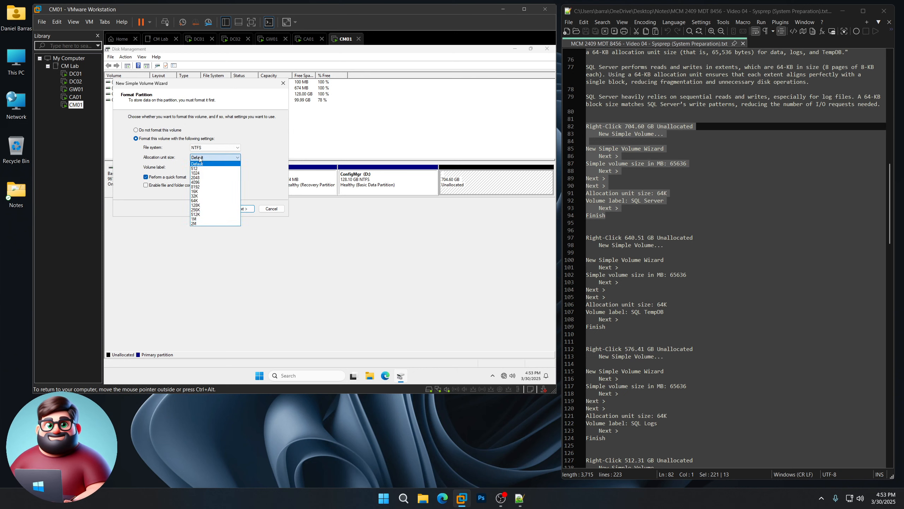
click(200, 204)
key(Tab)
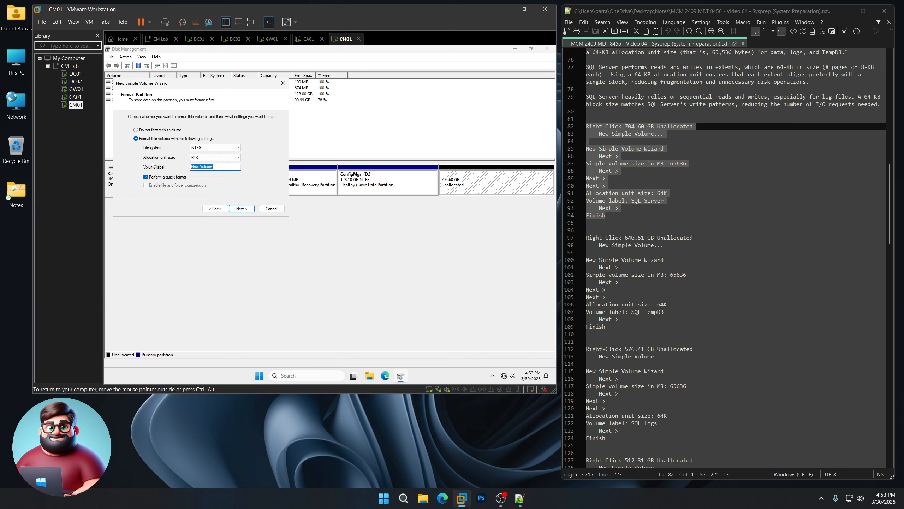
text(SQL Server)
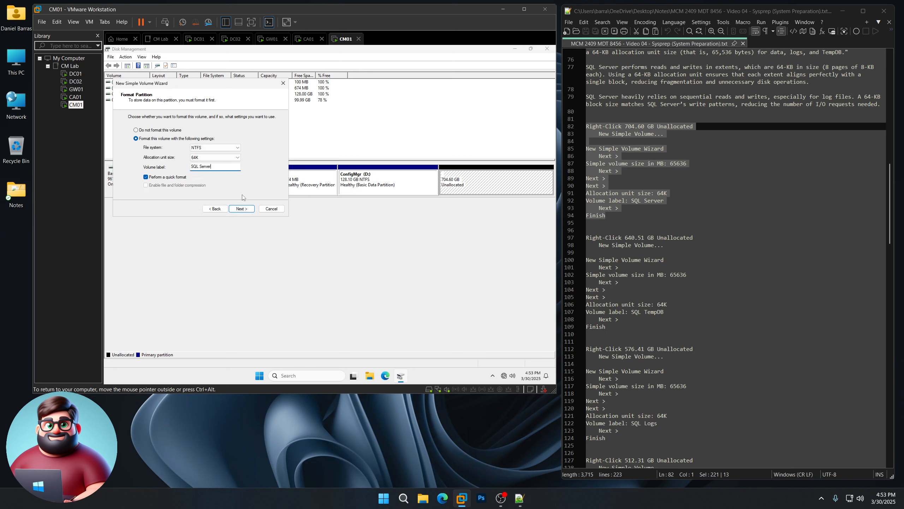
click(241, 209)
click(244, 210)
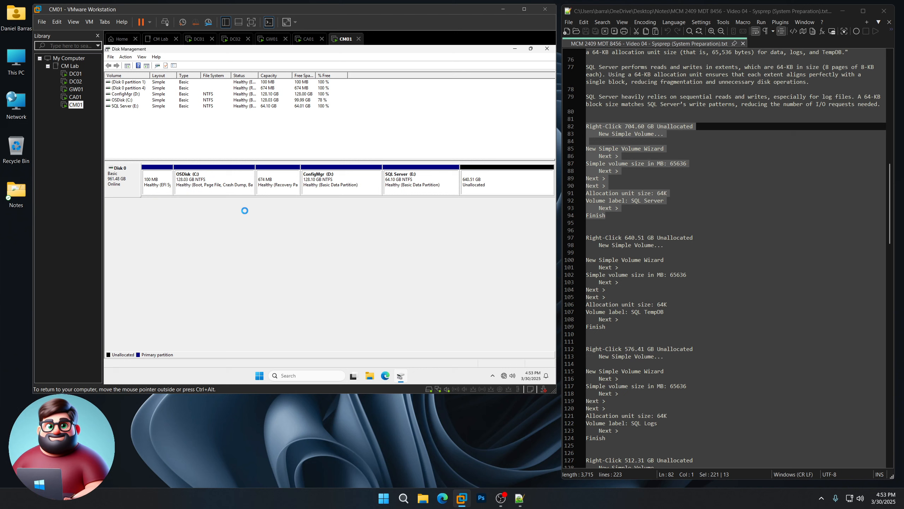
click(493, 185)
- Start a new simple volume on the 640.51 GB unallocated space with size 65636 MB
scroll(574, 227, down, 4)
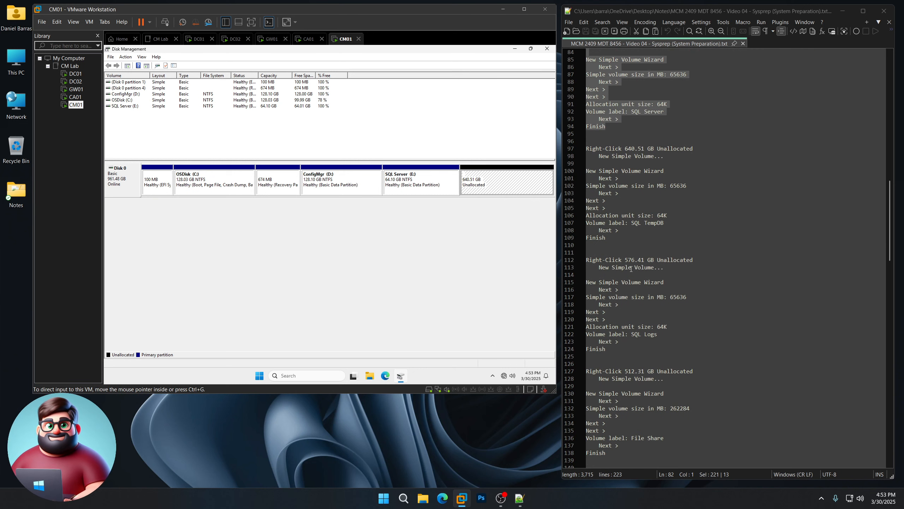
drag(607, 238, 586, 147)
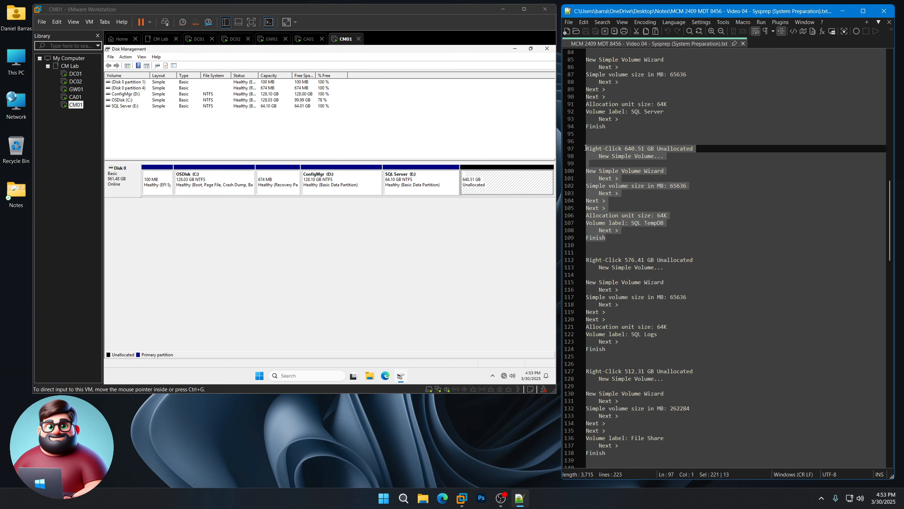
click(488, 184)
right_click(489, 185)
click(497, 187)
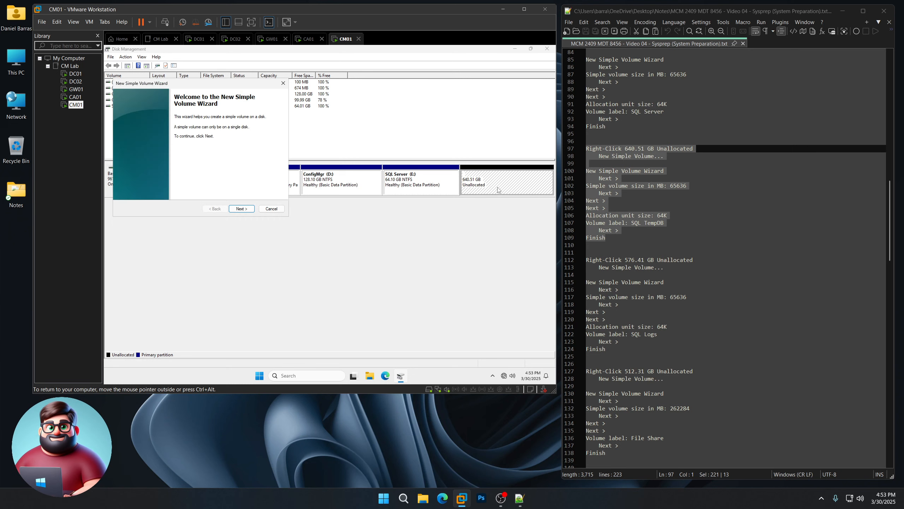
click(241, 208)
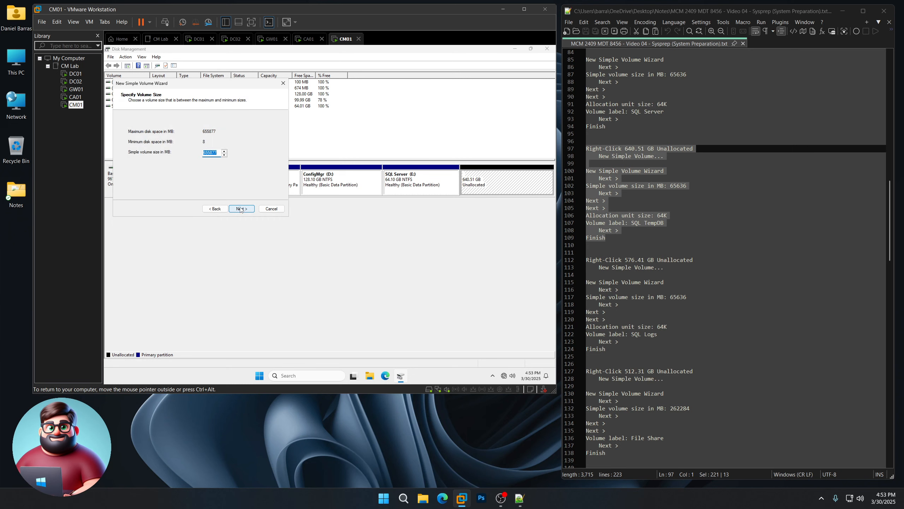
text(65636)
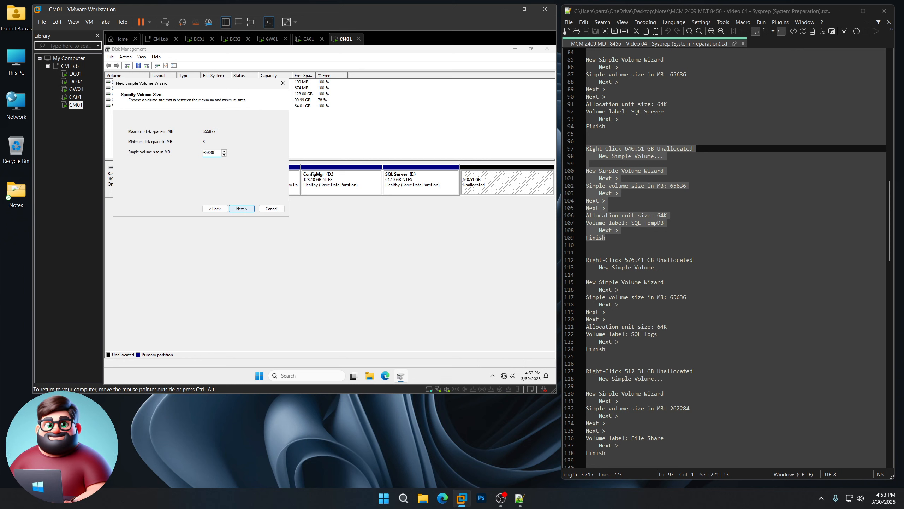
click(241, 209)
- Keep drive F, format NTFS with 64K allocation units, and label it 'SQL TempDB'
click(241, 208)
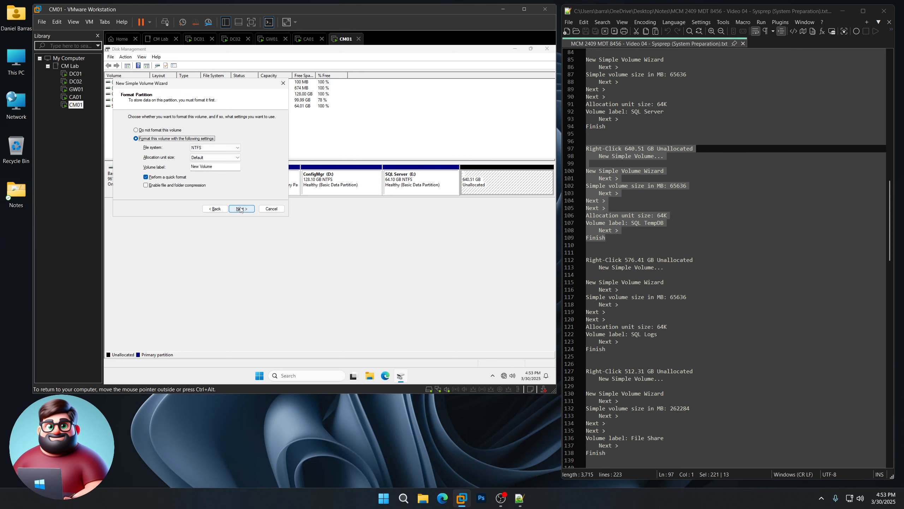
click(230, 157)
click(207, 200)
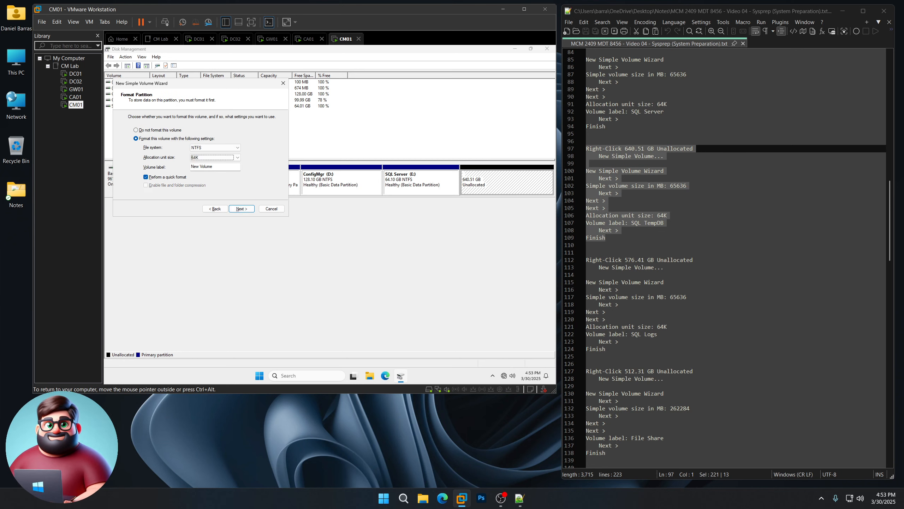
key(Tab)
text(S)
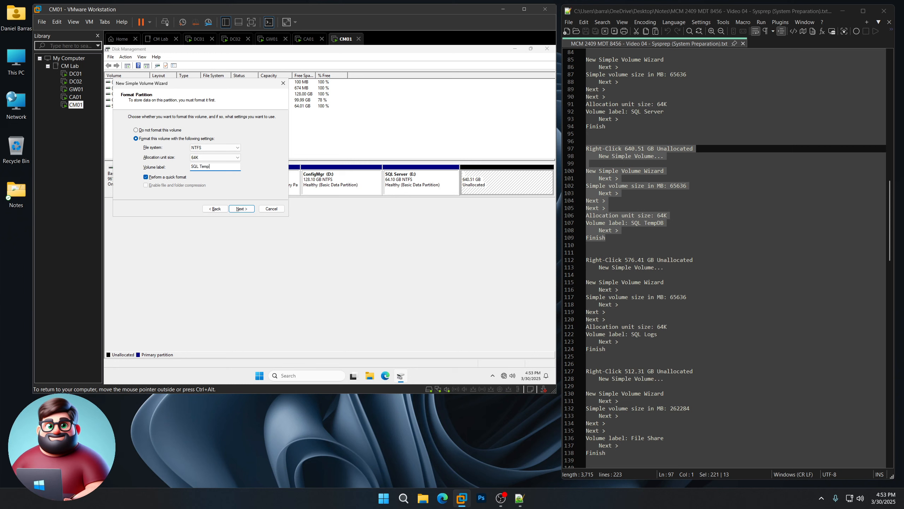
text(QL TempDB)
key(Return)
key(Return)
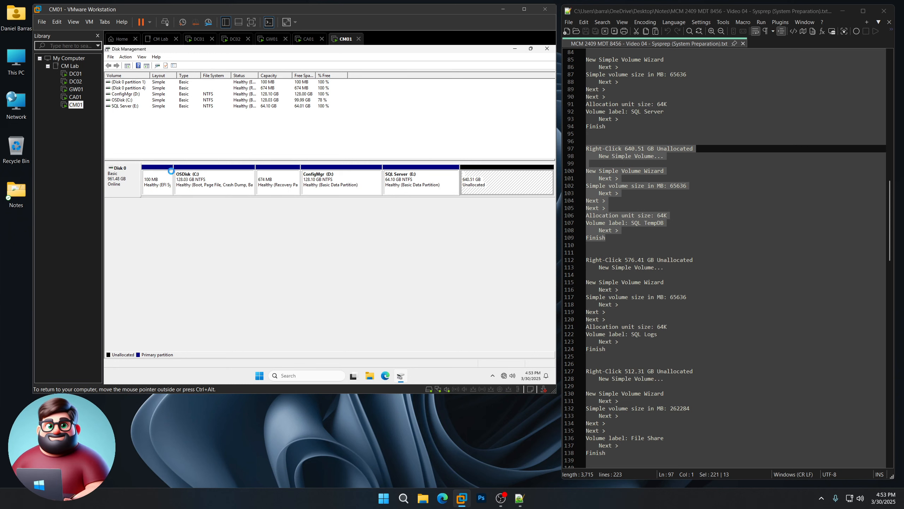
scroll(653, 279, down, 4)
- Start a new simple volume on the 576.41 GB unallocated space with size 65636 MB
mouse_move(613, 262)
mouse_down()
mouse_move(591, 175)
mouse_move(572, 171)
mouse_up()
click(498, 188)
right_click(498, 189)
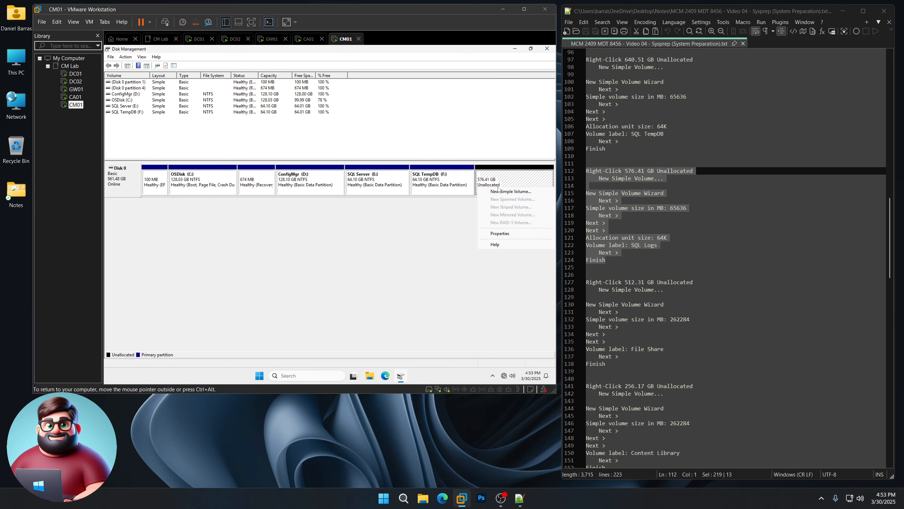
click(508, 192)
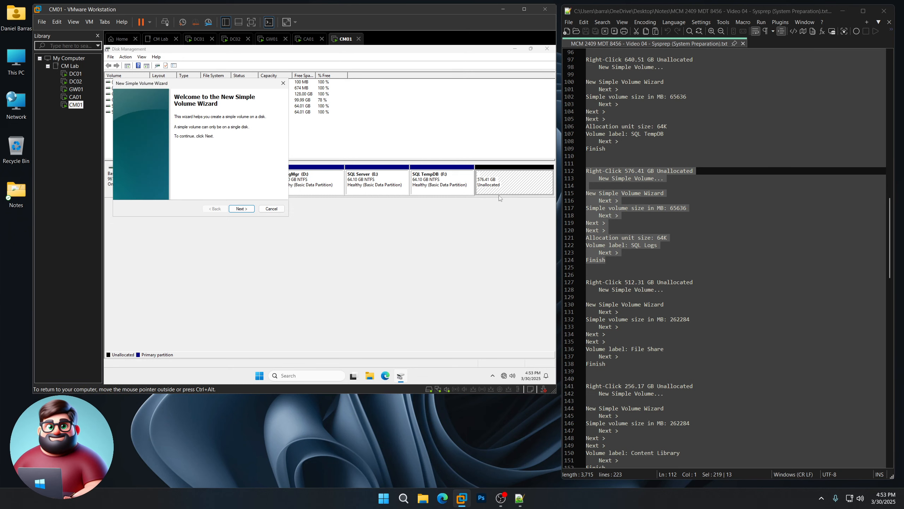
click(241, 209)
text(65636)
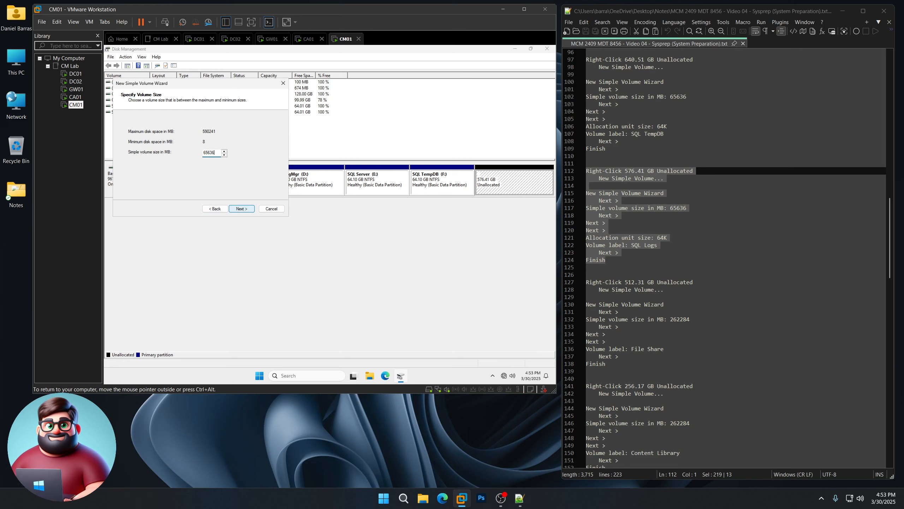
click(244, 211)
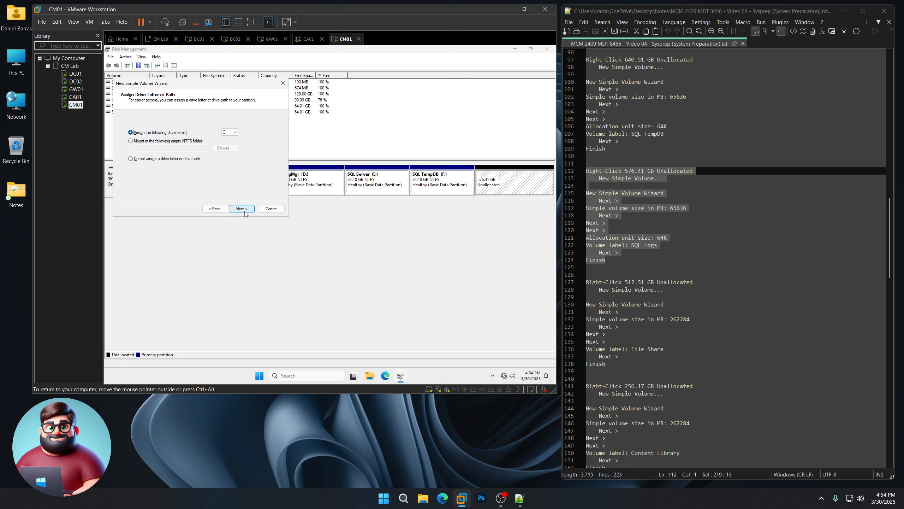
- Keep drive G, format NTFS with 64K allocation units, and label it 'SQL Logs'
click(243, 209)
click(221, 157)
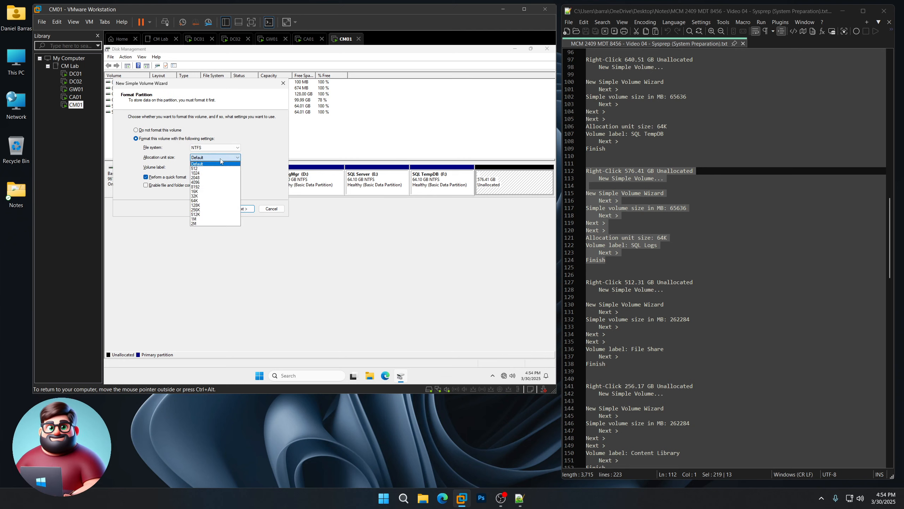
click(195, 200)
key(Tab)
text(S)
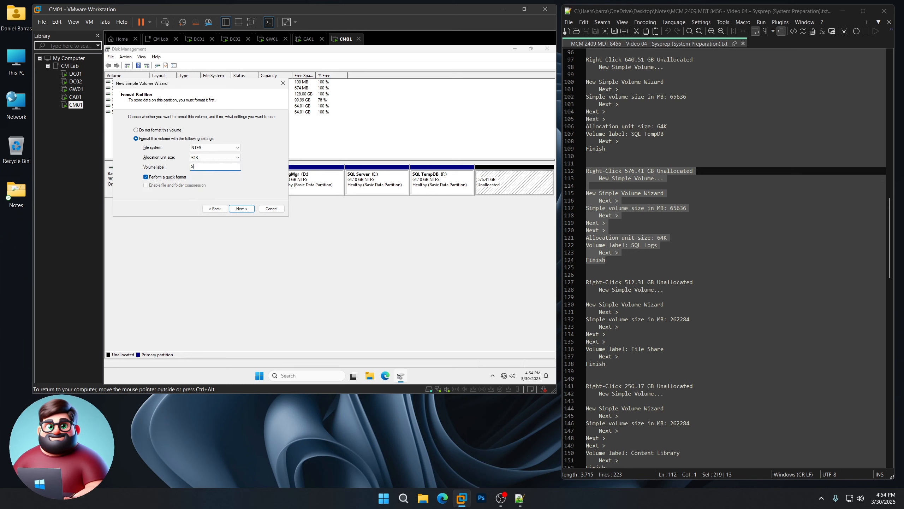
key(Return)
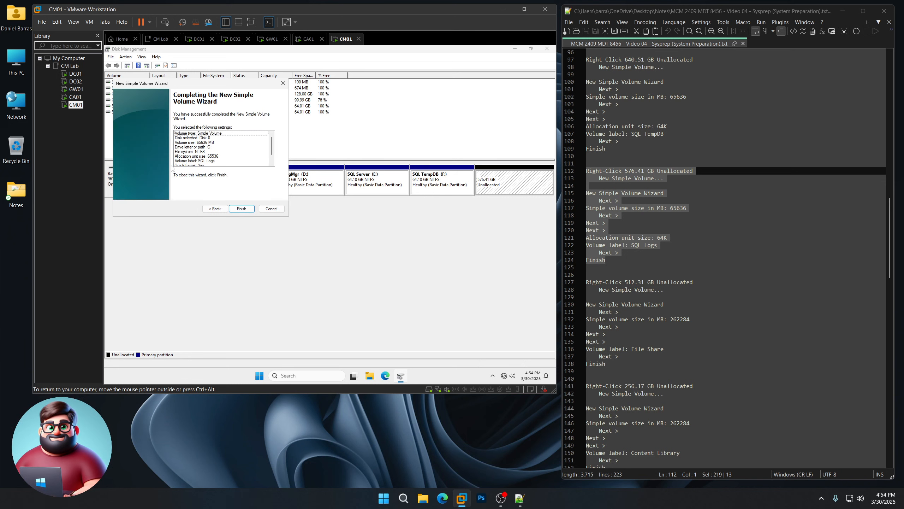
key(Return)
scroll(626, 266, down, 6)
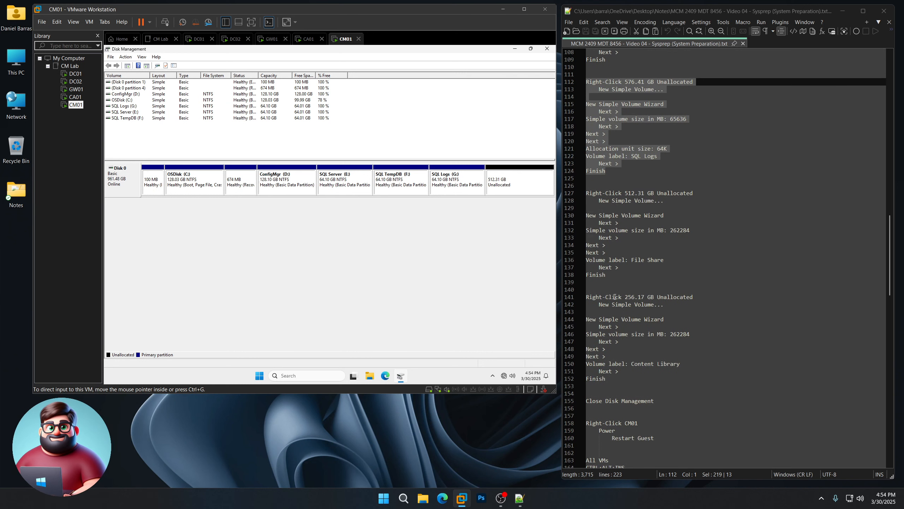
- Create a 262284 MB simple volume labelled File Share as drive H: in the 512.31 GB unallocated space
drag(612, 230, 576, 151)
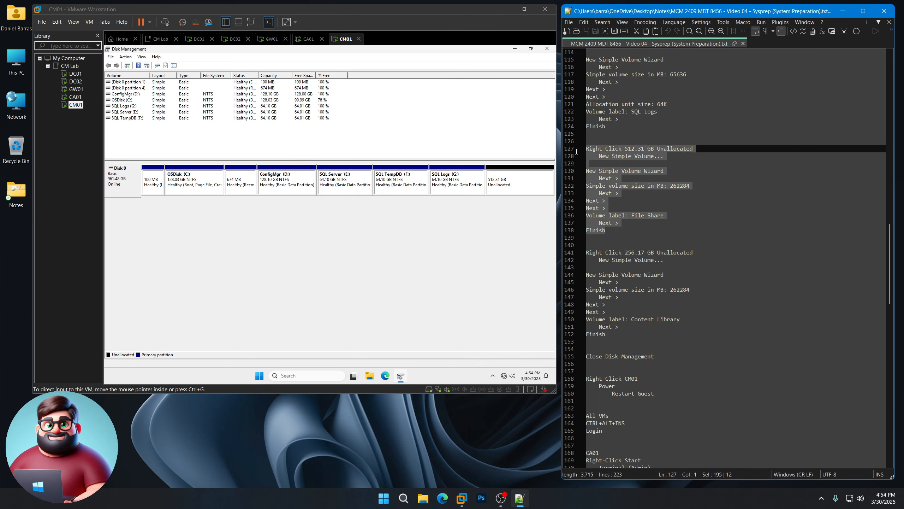
right_click(527, 181)
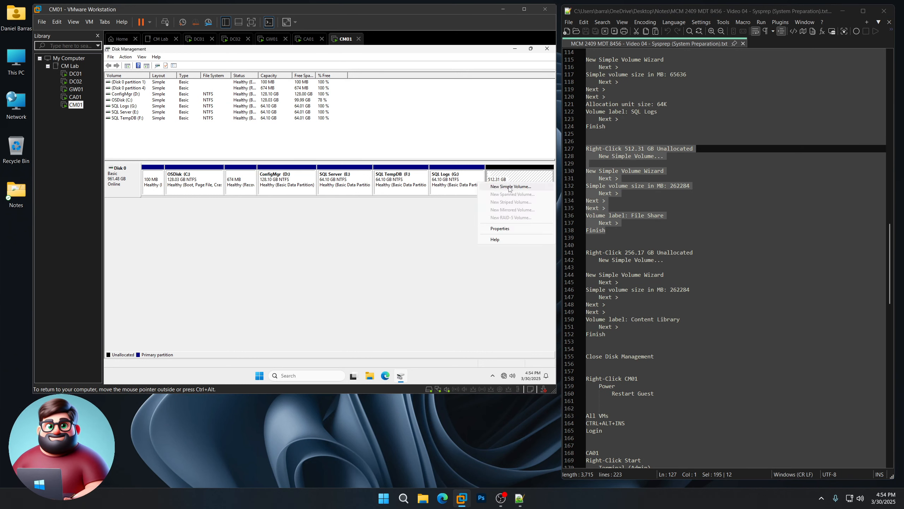
click(509, 186)
click(242, 209)
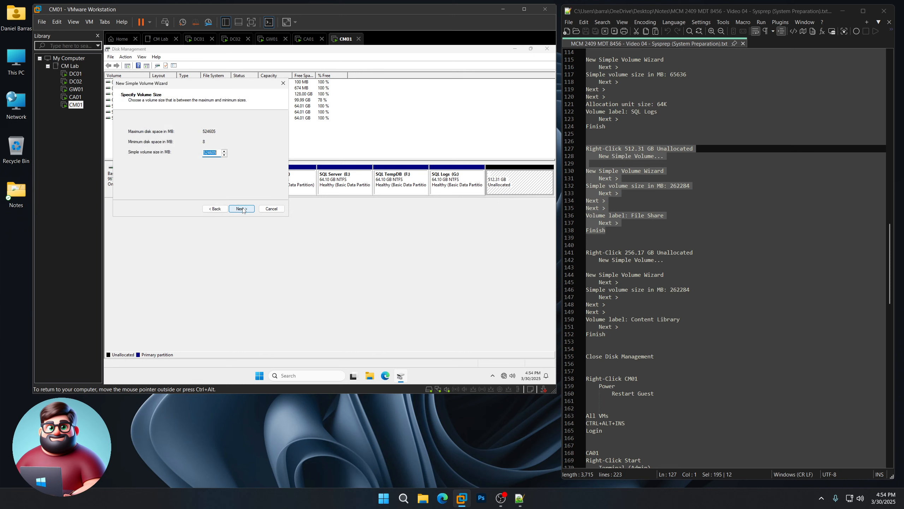
text(262284)
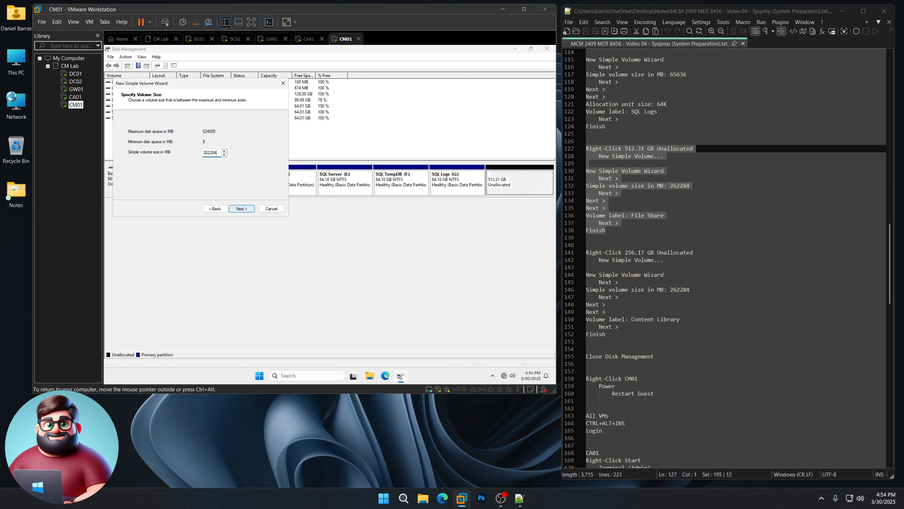
click(242, 209)
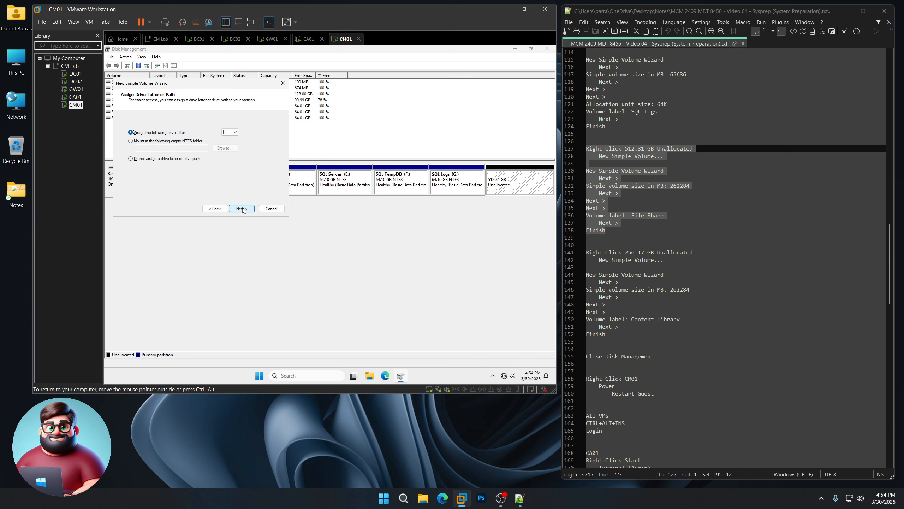
click(242, 209)
key(Tab)
key(Tab)
key(Tab)
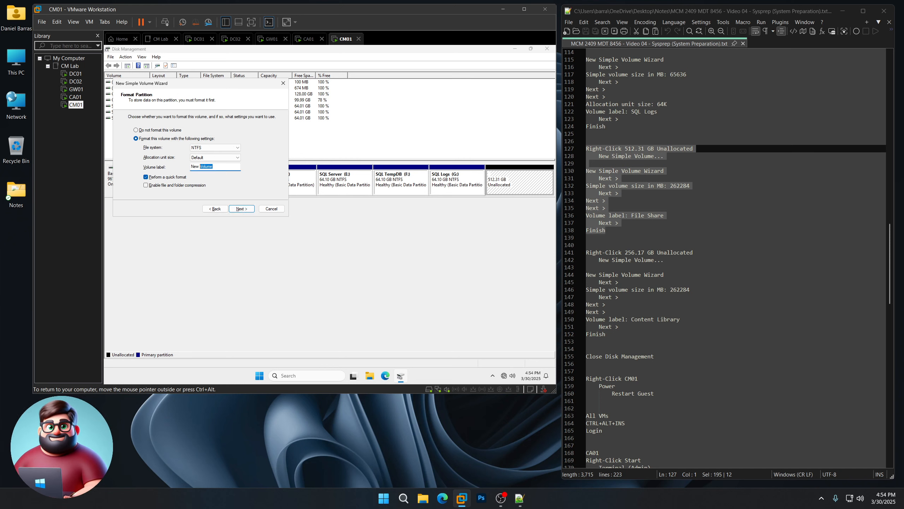
text(File Shar)
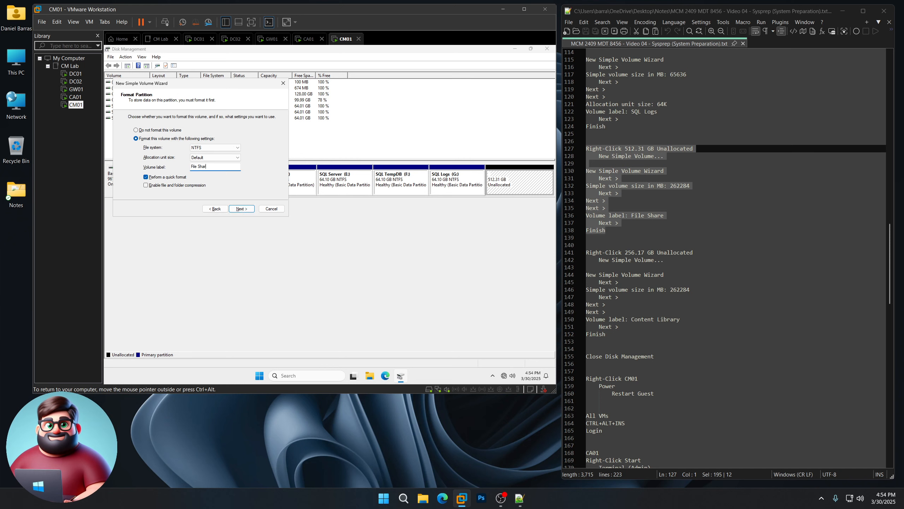
click(241, 208)
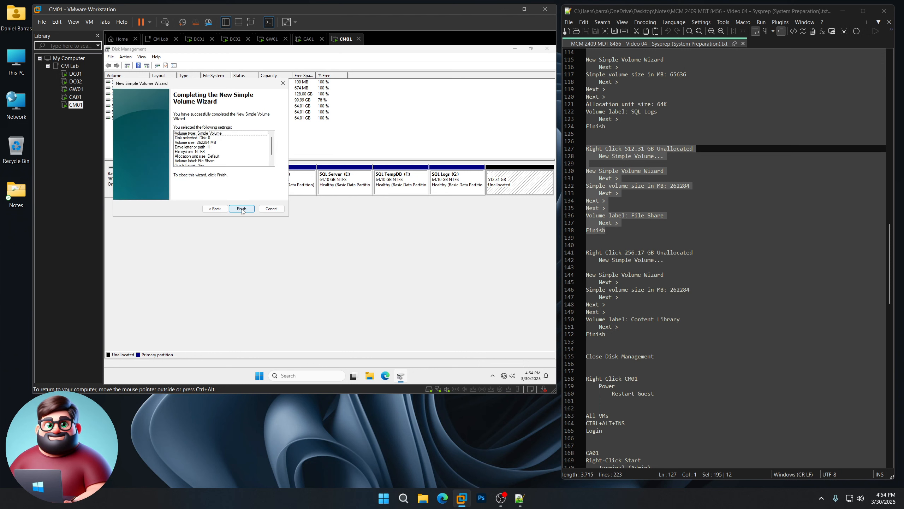
click(241, 208)
- Create a Content Library simple volume in the remaining 256.17 GB unallocated space, with the suggested drive letter
scroll(624, 283, down, 3)
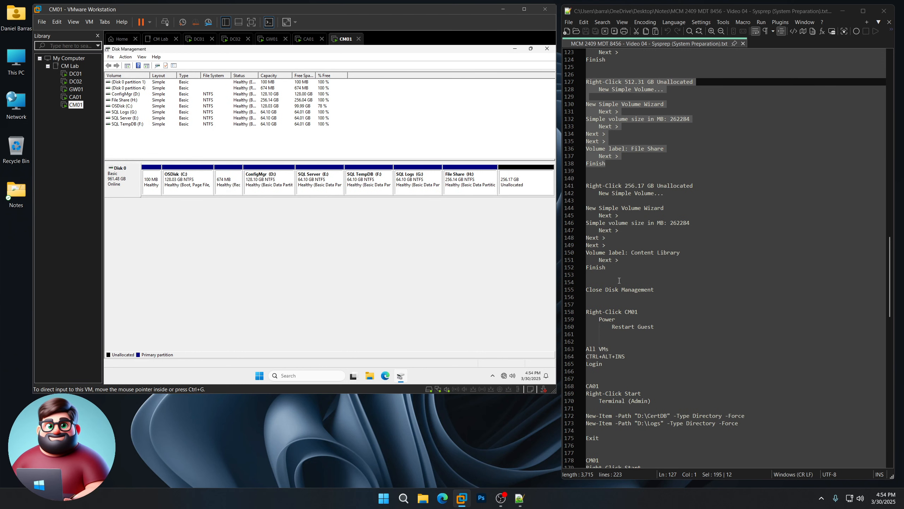
drag(609, 269, 586, 186)
right_click(516, 187)
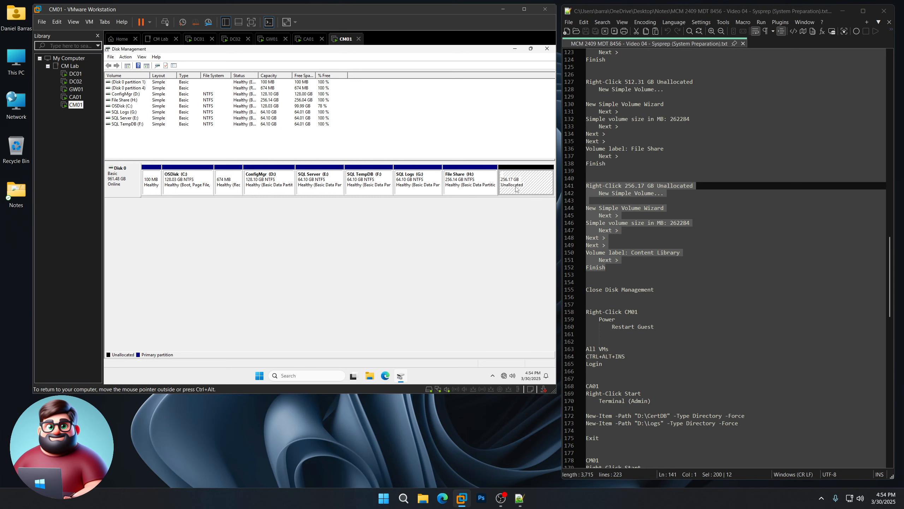
click(511, 192)
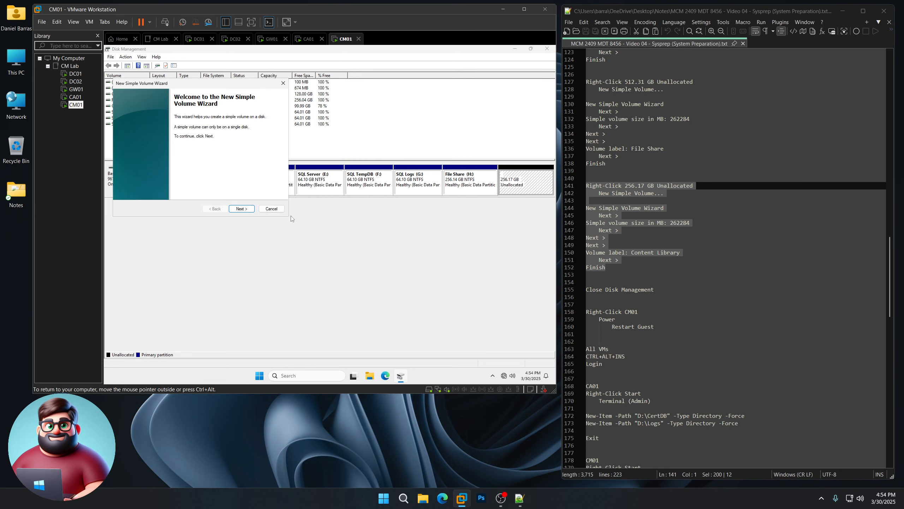
click(246, 209)
text(262284)
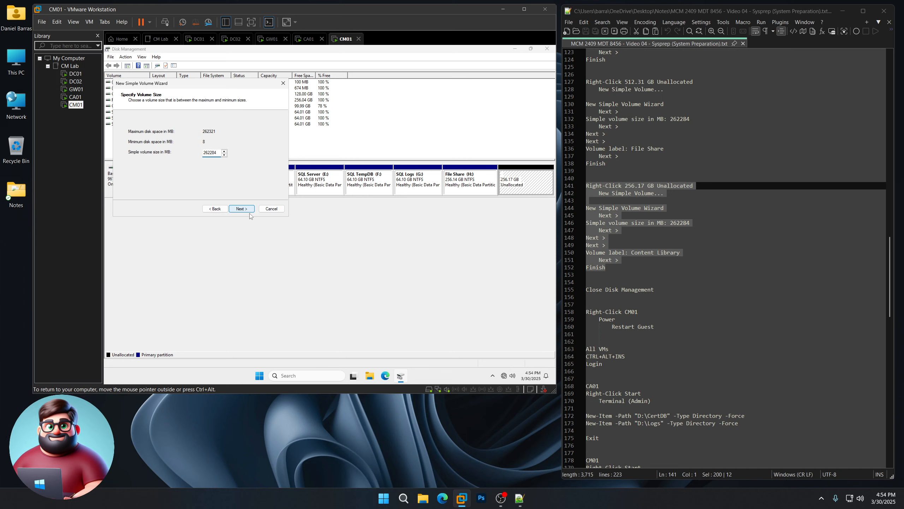
click(248, 209)
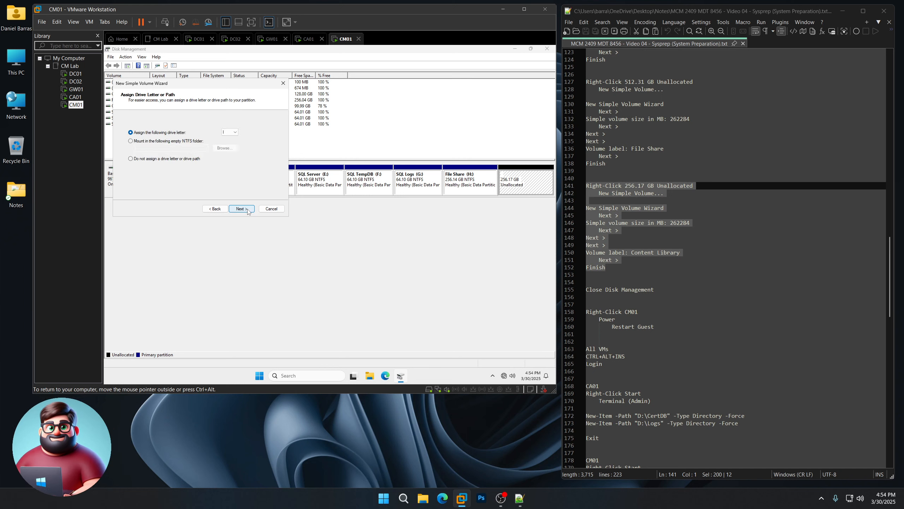
click(248, 210)
drag(223, 167, 164, 166)
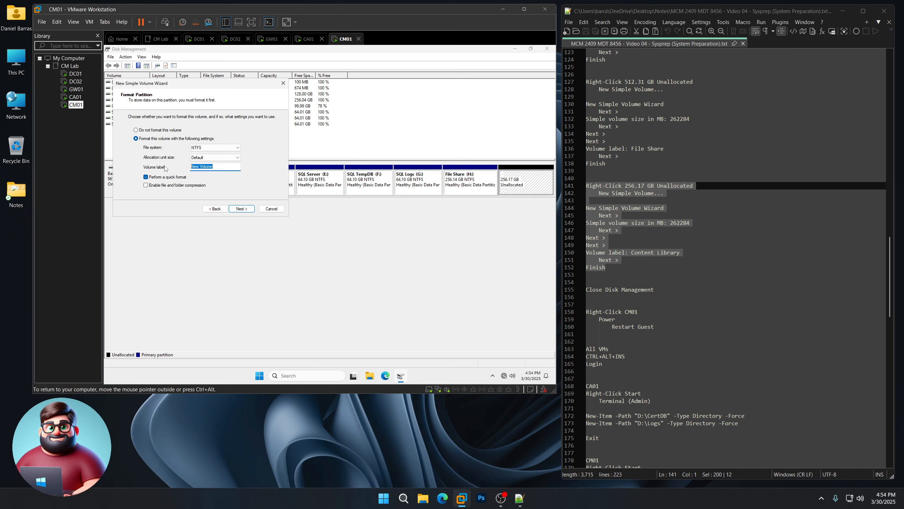
text(Content Library)
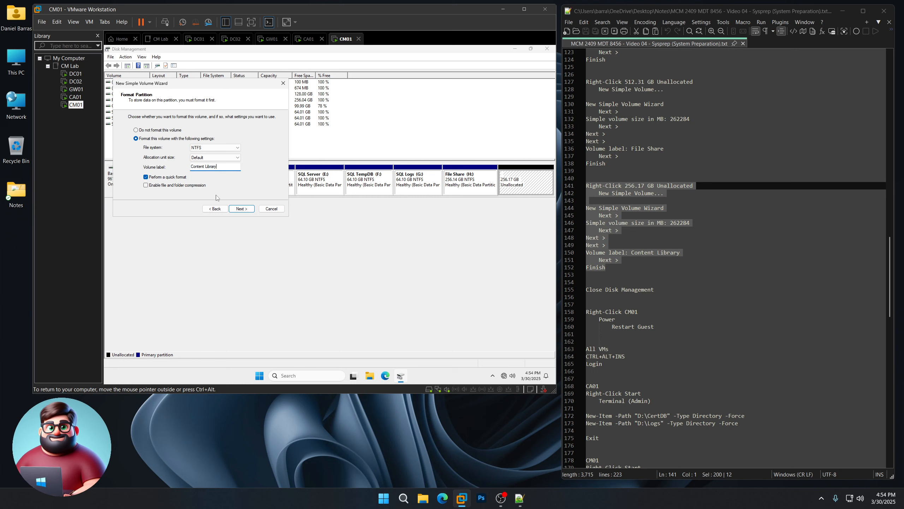
click(241, 208)
click(241, 210)
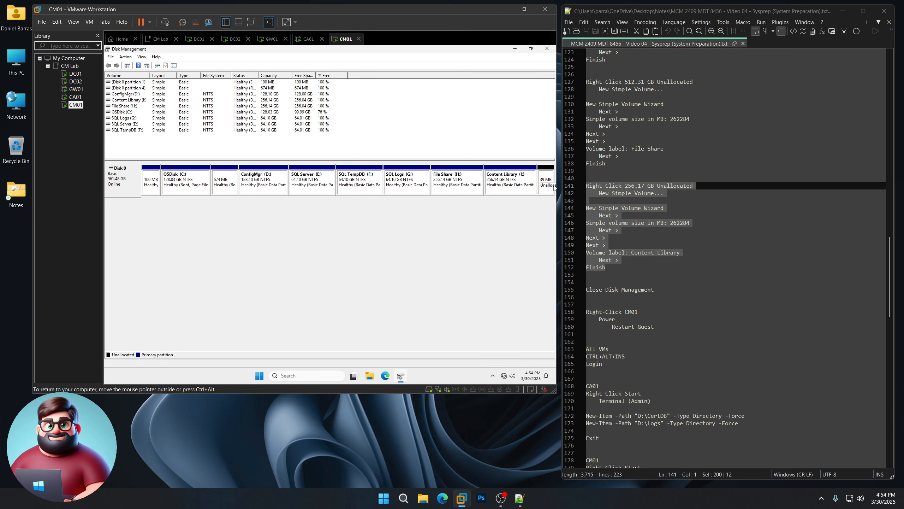
- Close Disk Management and restart the CM01 guest operating system
click(548, 49)
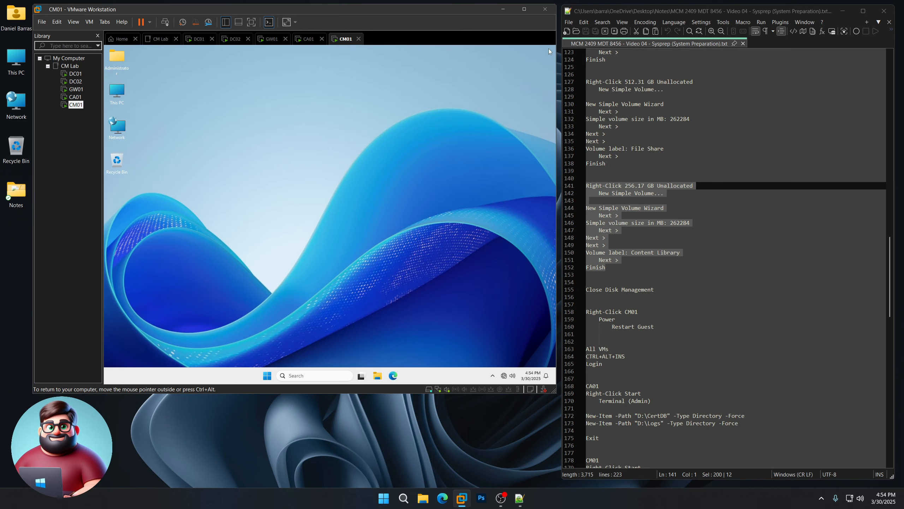
scroll(712, 249, down, 5)
right_click(72, 108)
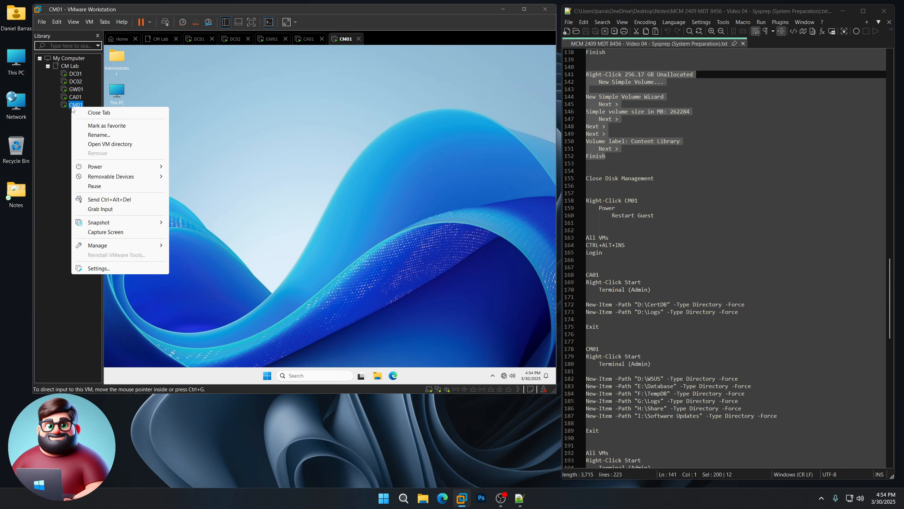
mouse_move(101, 166)
click(217, 196)
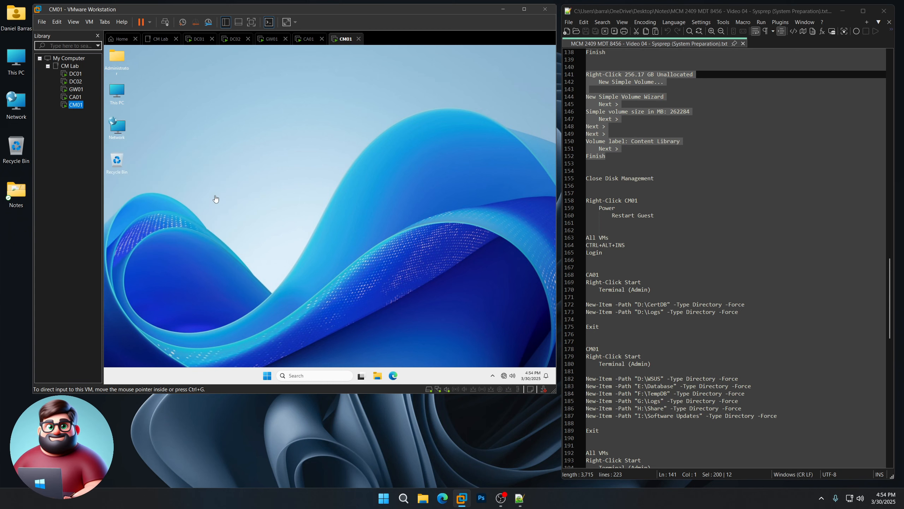
scroll(605, 236, down, 6)
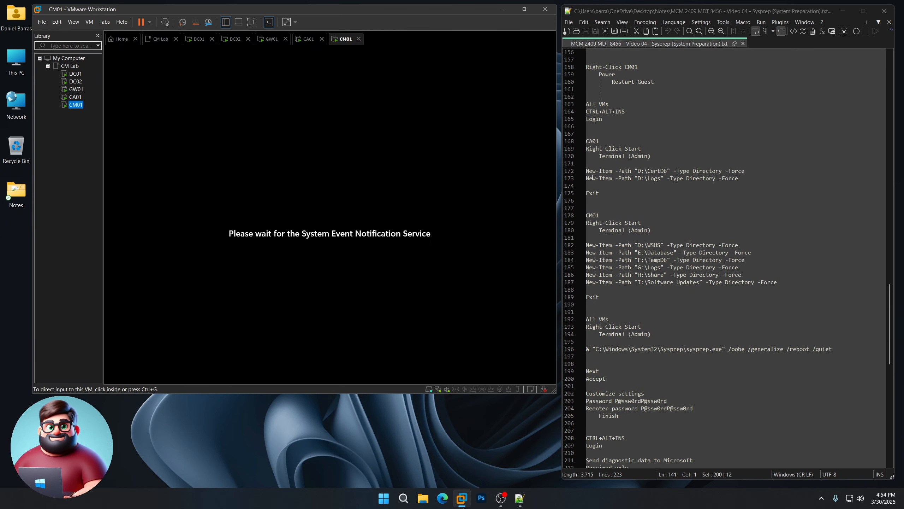
- Sign in as Administrator on DC01, DC02 and GW01 with the account password
click(75, 74)
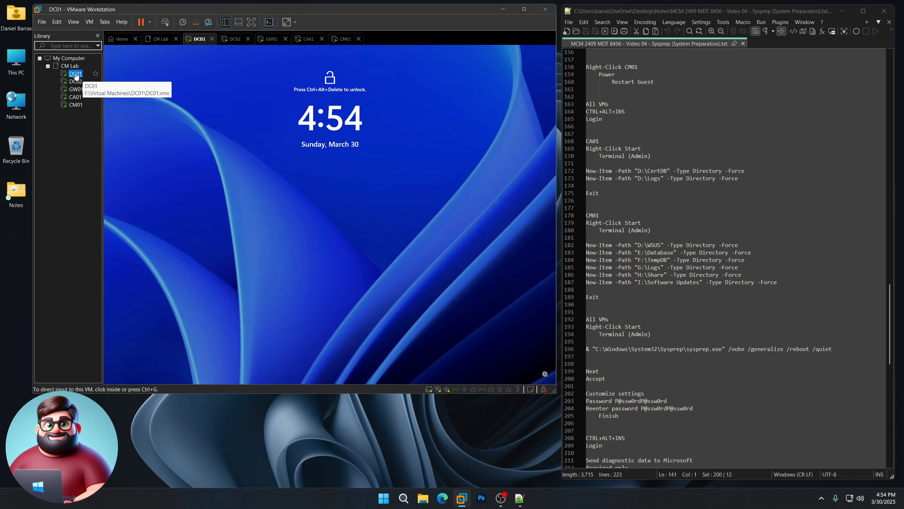
key(ctrl+alt+Insert)
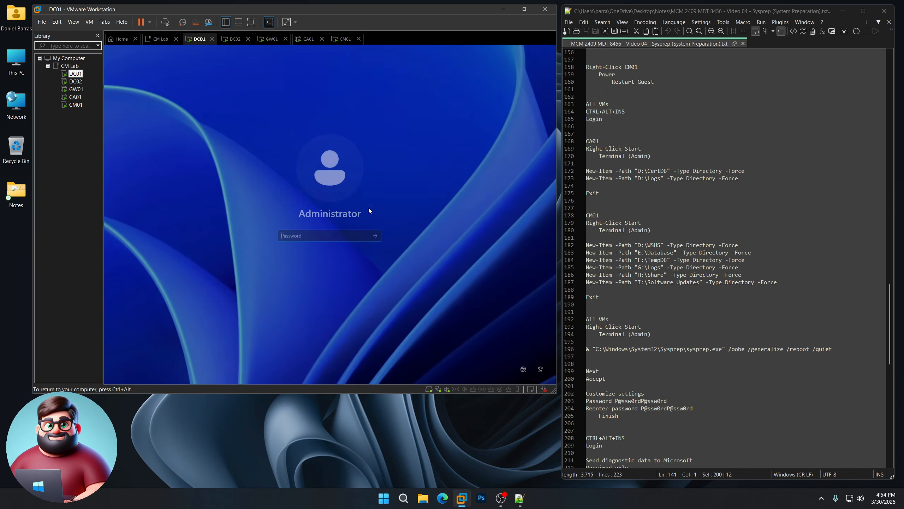
text(P@ssw0rdP)
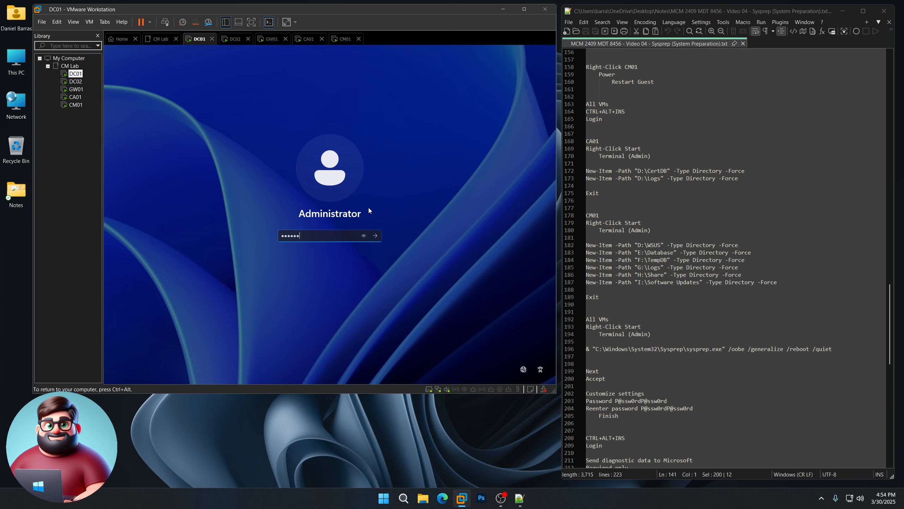
text(@ssw0rd)
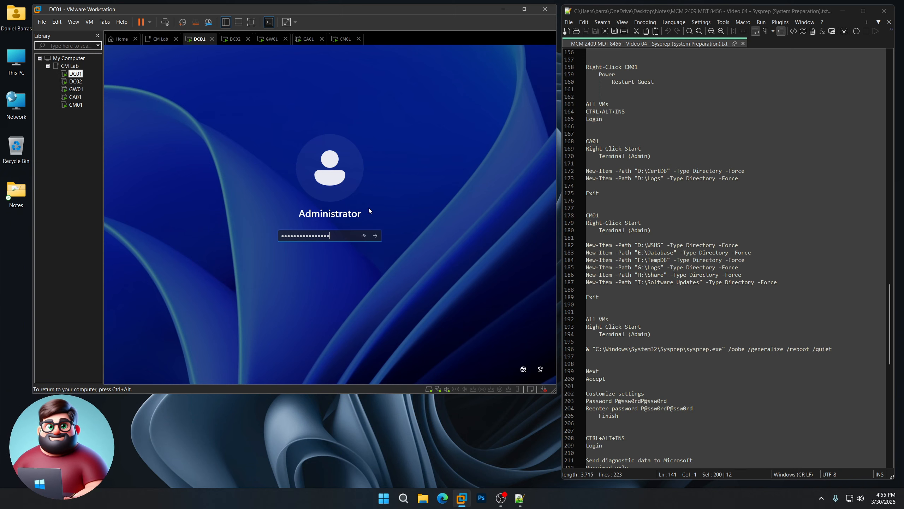
key(Return)
click(76, 81)
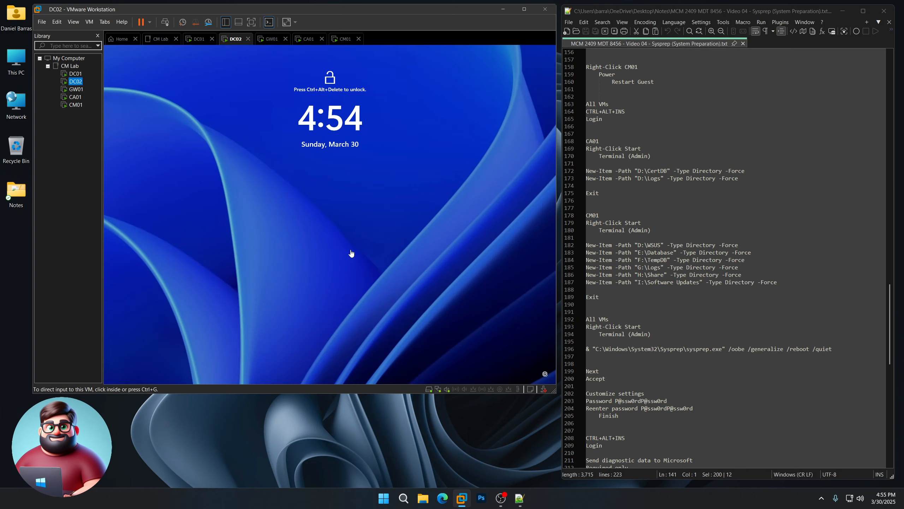
key(ctrl+alt+Insert)
text(P@ssw0rdP)
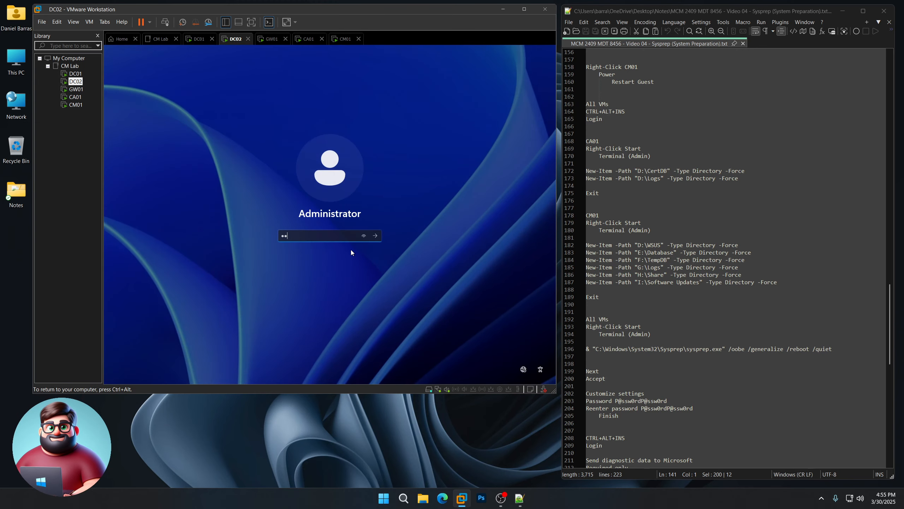
text(@ssw0rd)
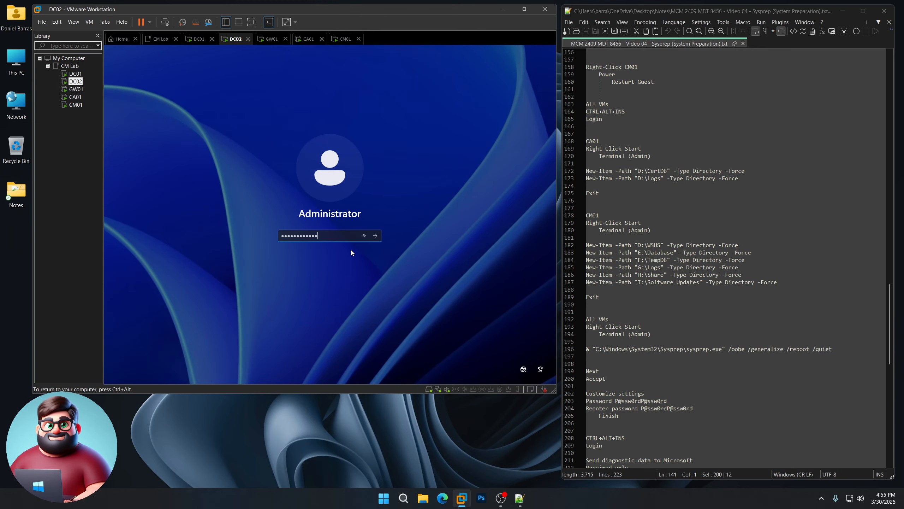
key(Return)
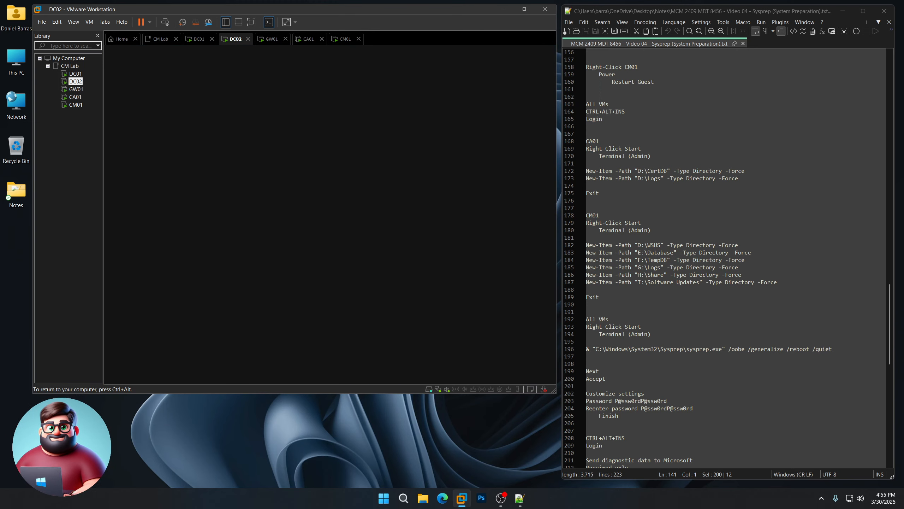
click(76, 89)
key(ctrl+alt+Insert)
text(P@ssw0rdP@ssw0rd)
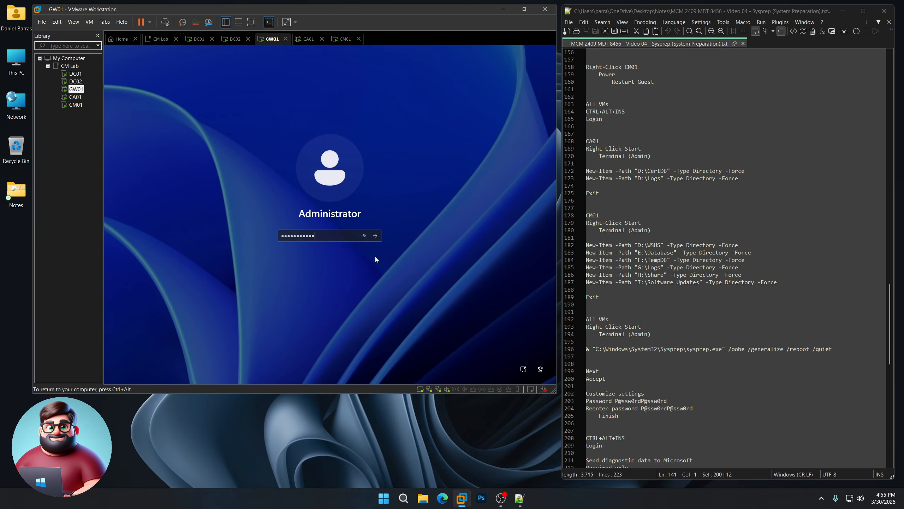
key(Return)
- Sign in as Administrator on CA01 and CM01 with the account password
click(77, 97)
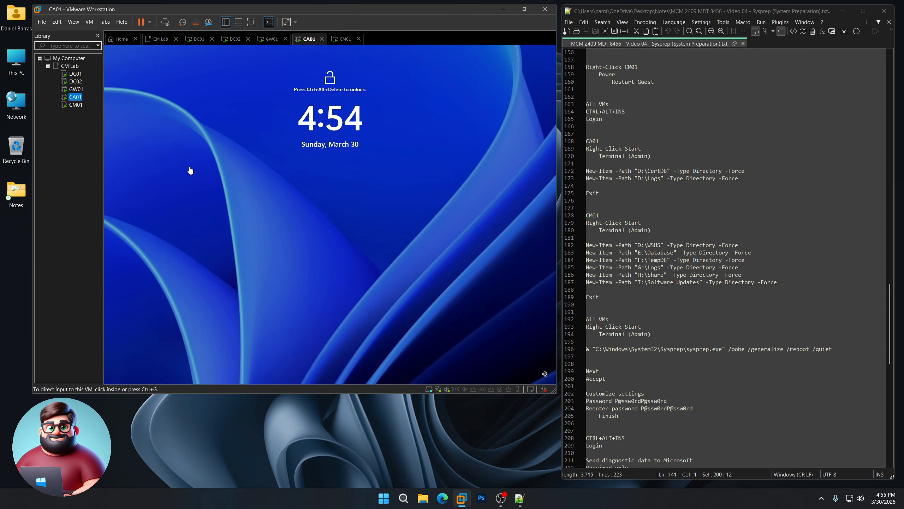
key(ctrl+alt+Insert)
text(P@ssw0rdP)
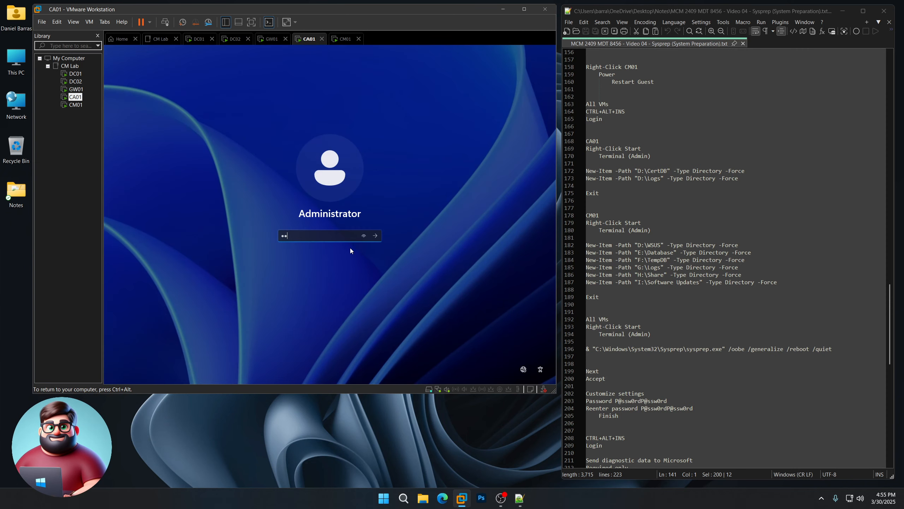
text(@ssw0rd)
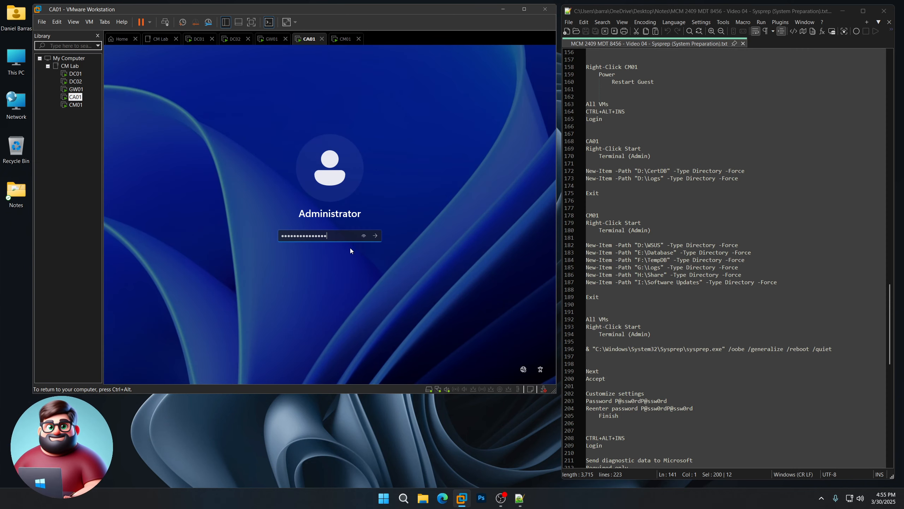
key(Return)
click(76, 104)
click(363, 274)
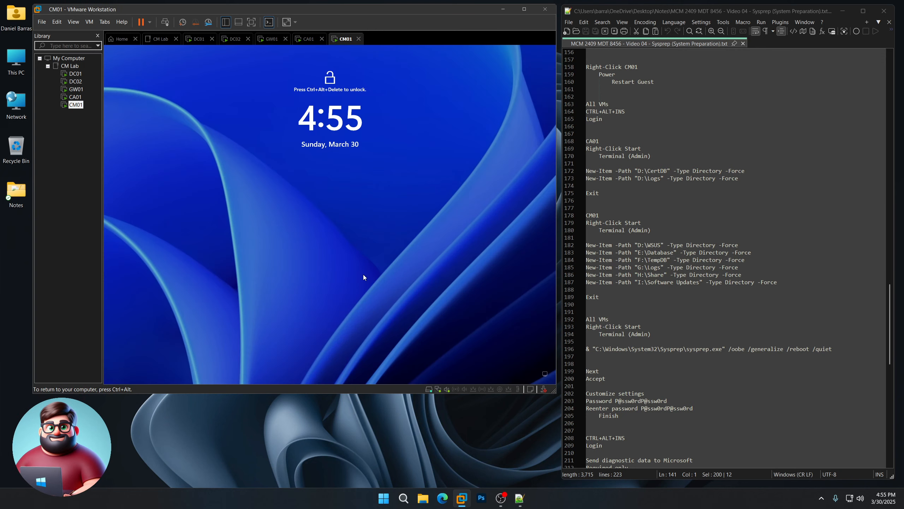
key(ctrl+alt+Insert)
text(P@ssw0rdP)
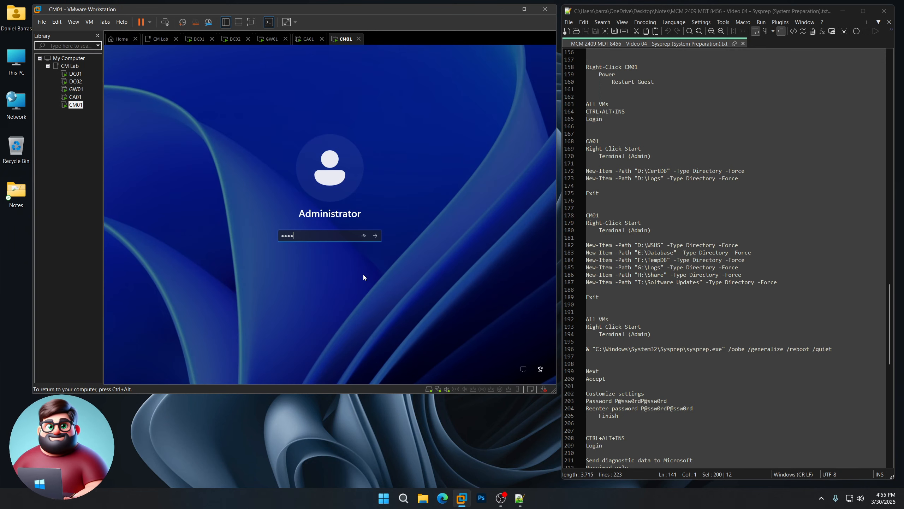
text(@ssw0rd)
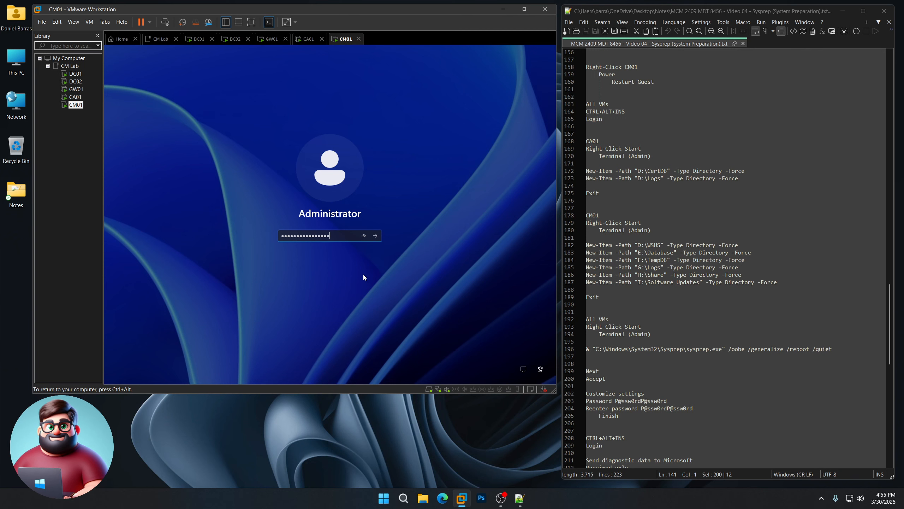
key(Return)
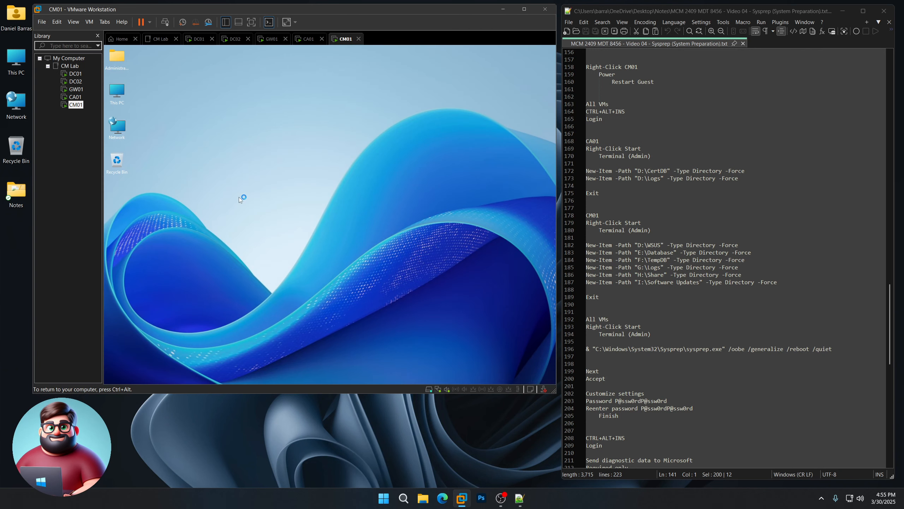
- Open an elevated Terminal (Admin) on CA01 and glance at its drives
click(80, 98)
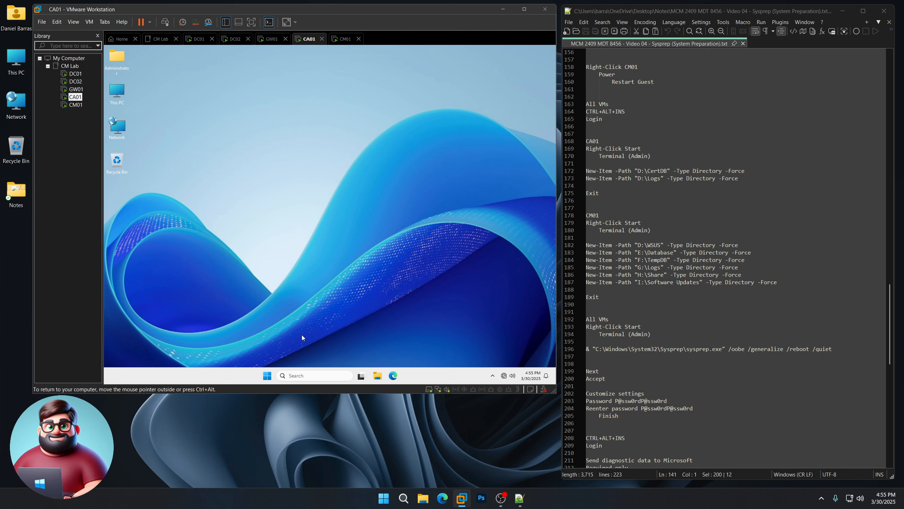
right_click(267, 376)
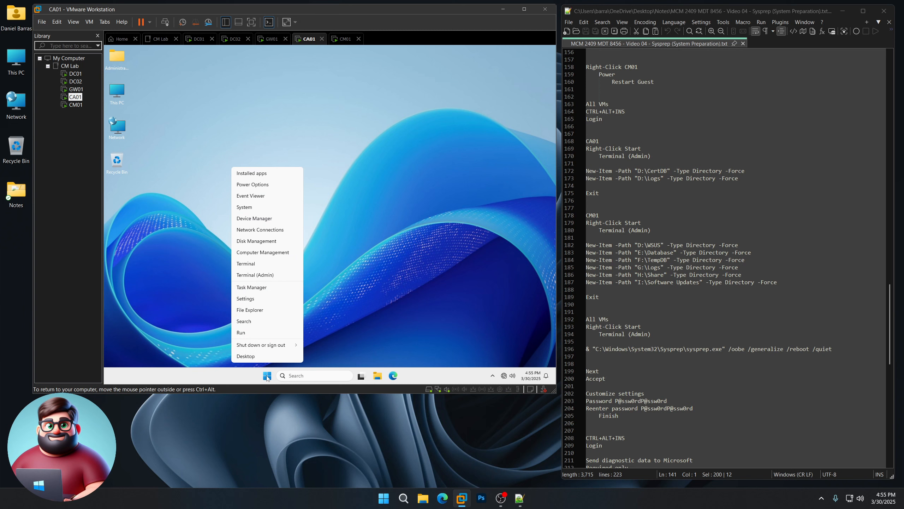
click(263, 278)
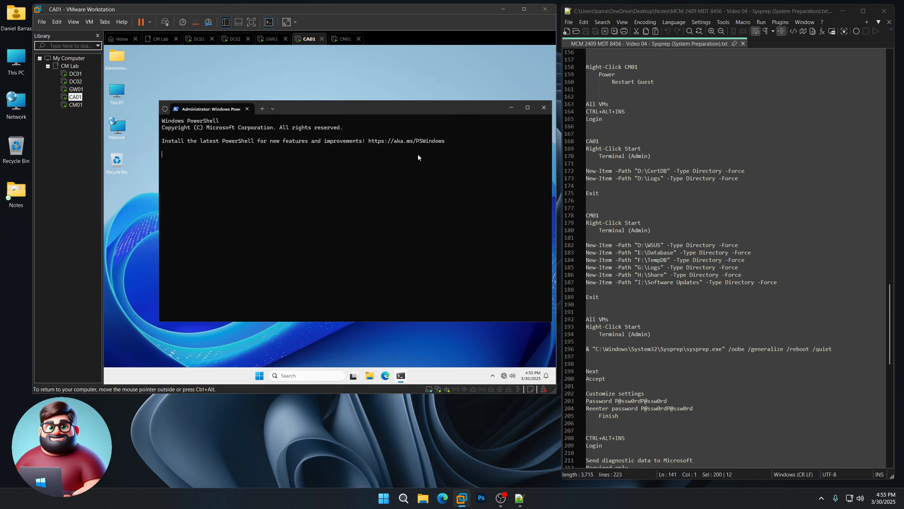
drag(417, 112, 389, 104)
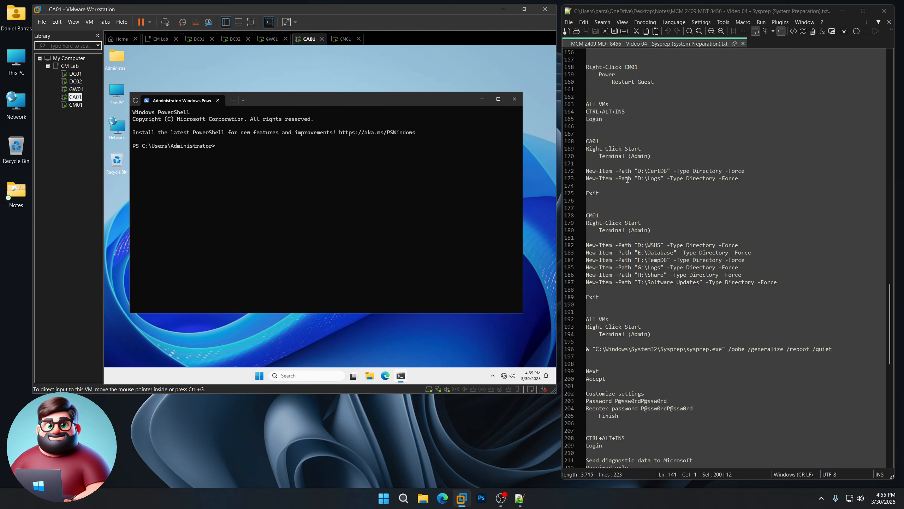
double_click(119, 92)
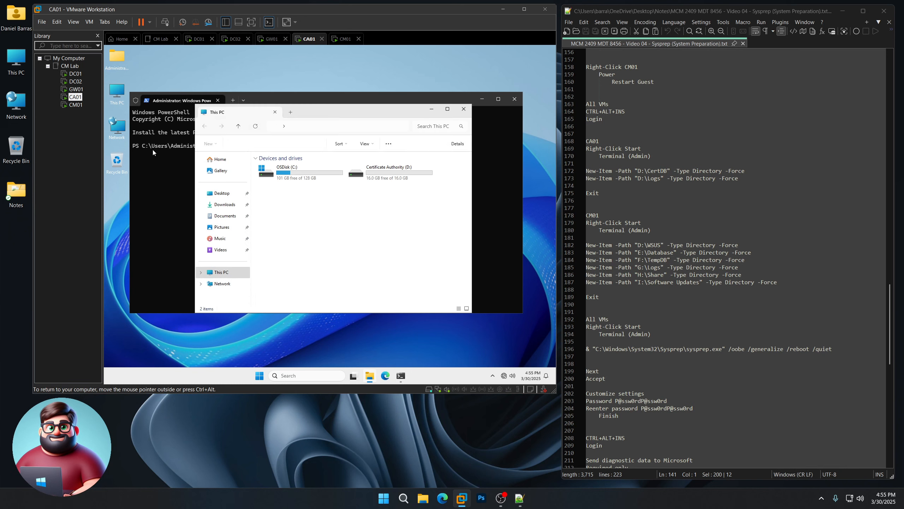
click(464, 110)
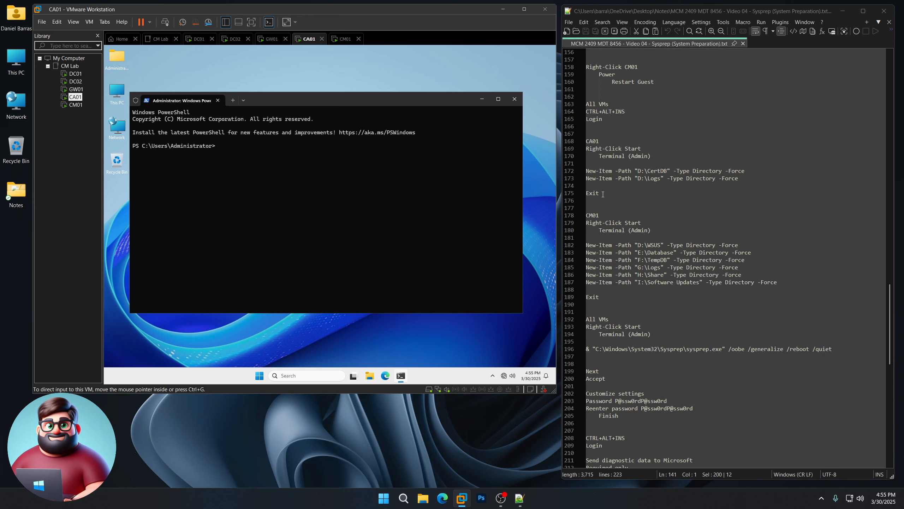
- Copy the CA01 New-Item folder commands from the notes and run them, then Exit
drag(602, 194, 577, 171)
right_click(613, 176)
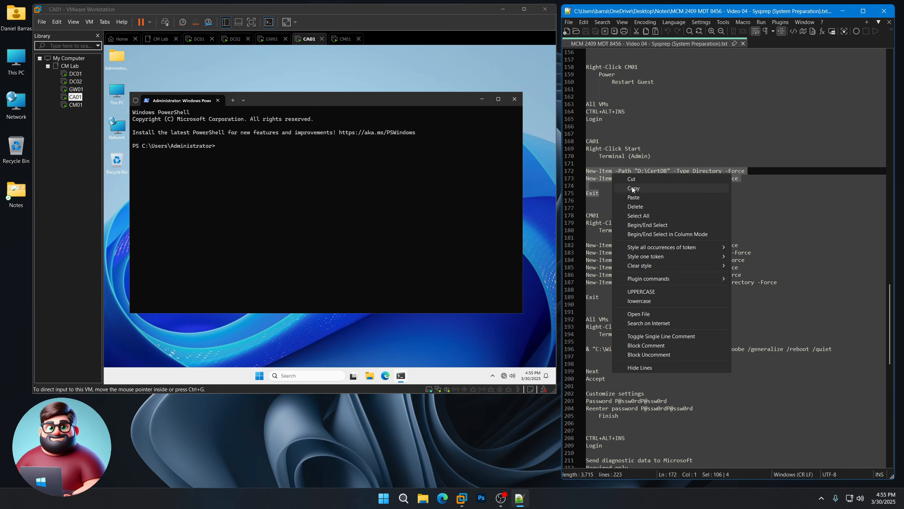
click(621, 188)
click(316, 105)
right_click(304, 159)
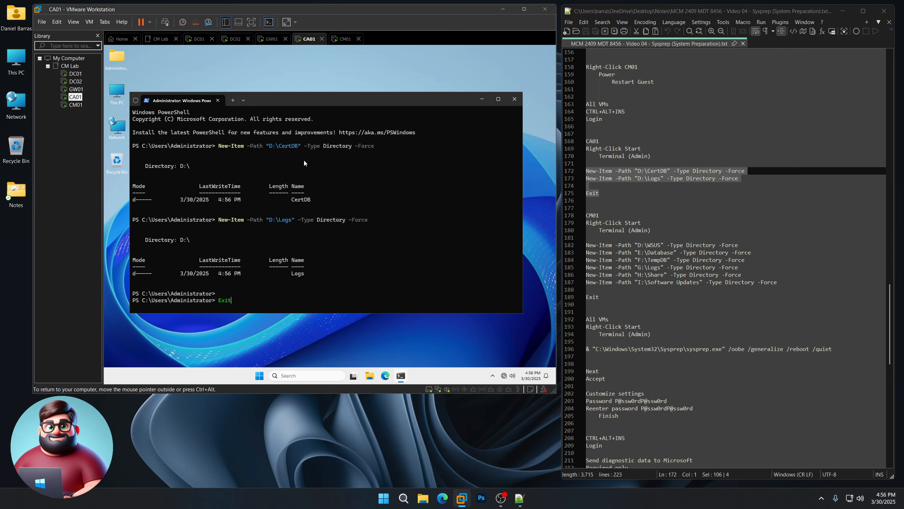
key(Return)
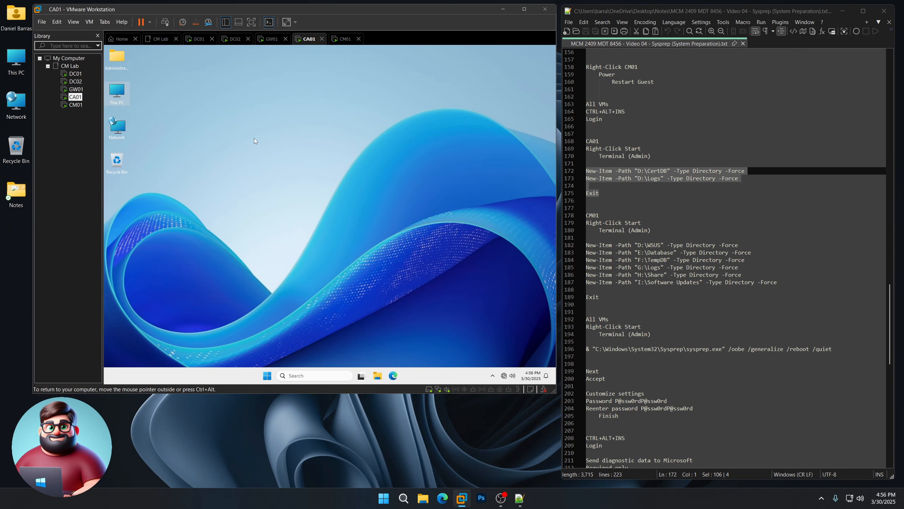
- Check Certificate Authority (D:) for the new CertDB and Logs folders
double_click(115, 93)
double_click(366, 174)
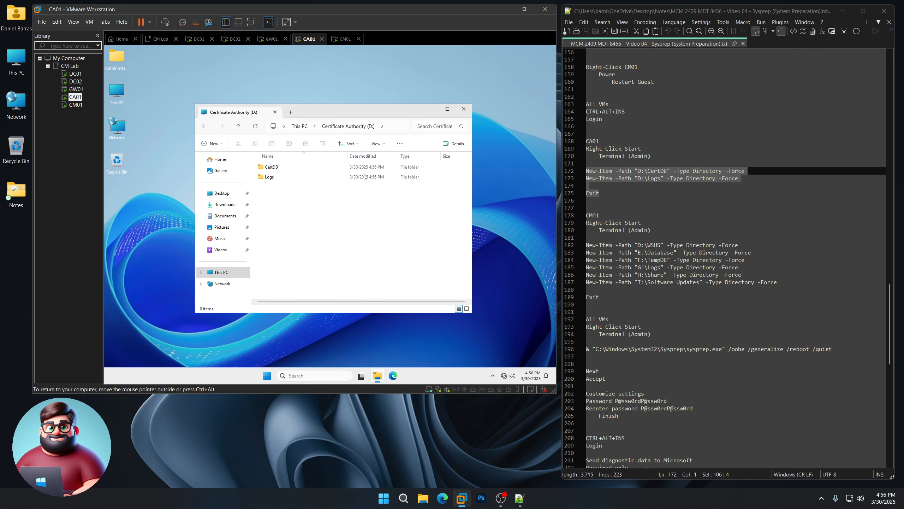
click(463, 113)
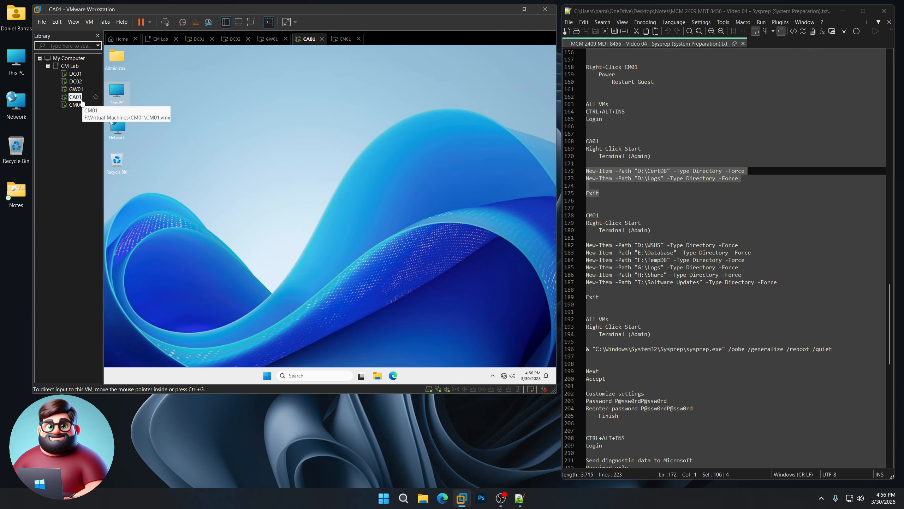
- Open an elevated Terminal (Admin) on CM01
click(75, 104)
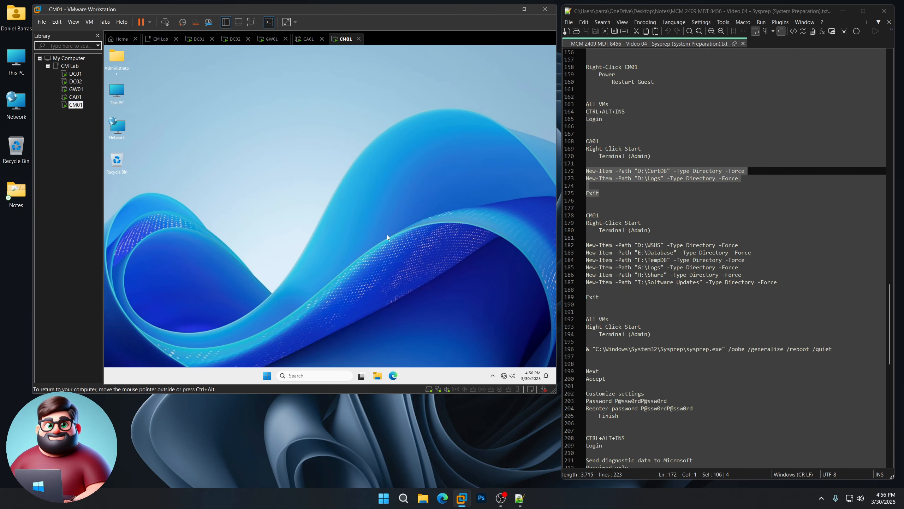
right_click(267, 376)
click(255, 275)
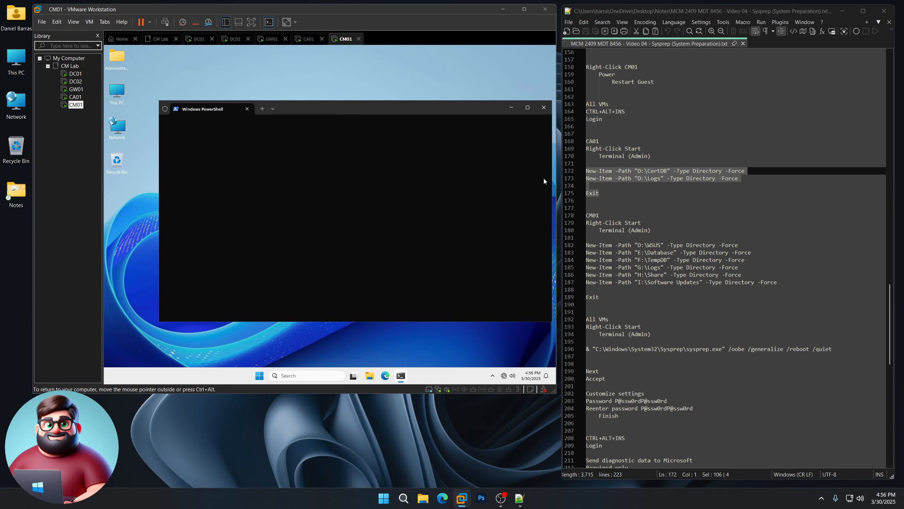
drag(419, 112, 386, 101)
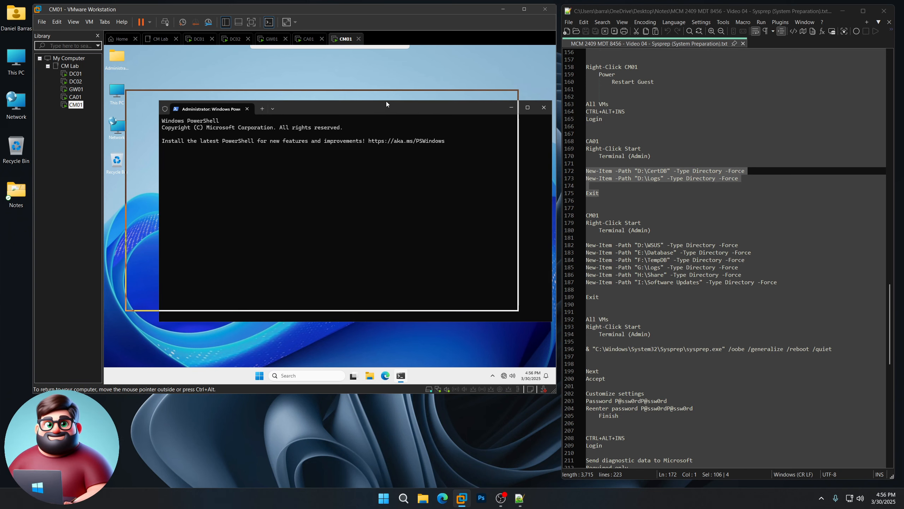
- Copy the six CM01 New-Item commands plus Exit from the notes and run them
click(648, 253)
click(651, 262)
click(654, 274)
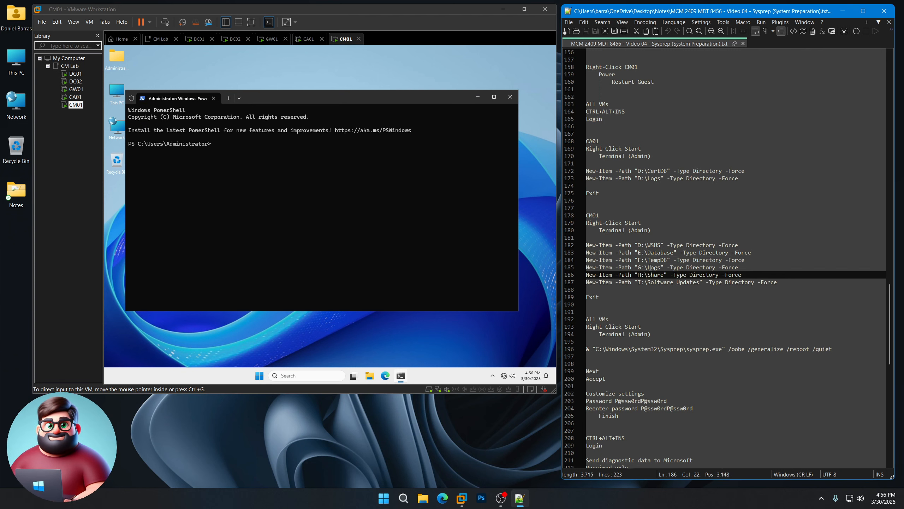
drag(640, 275, 665, 275)
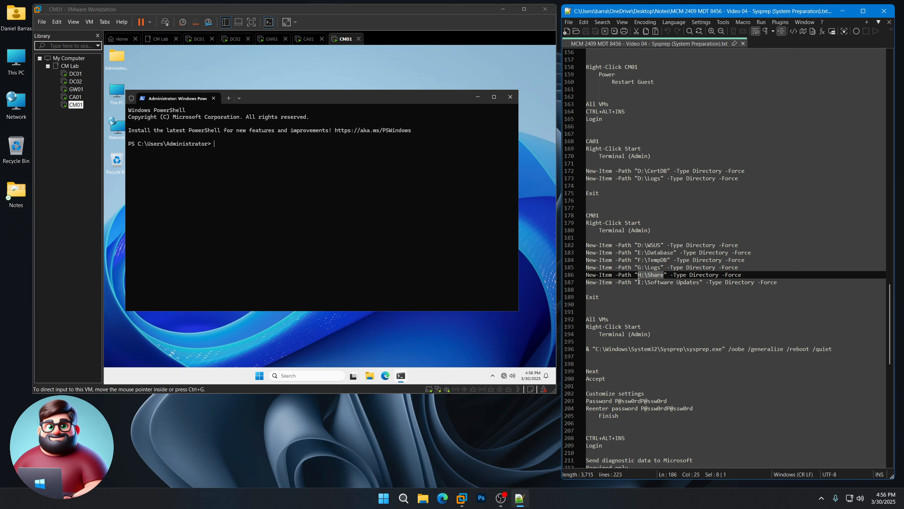
drag(639, 281, 700, 281)
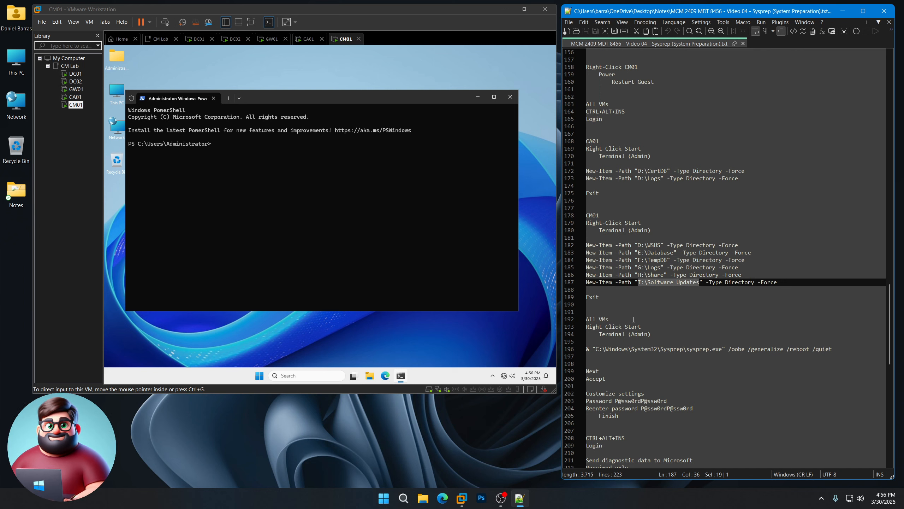
drag(601, 297, 584, 246)
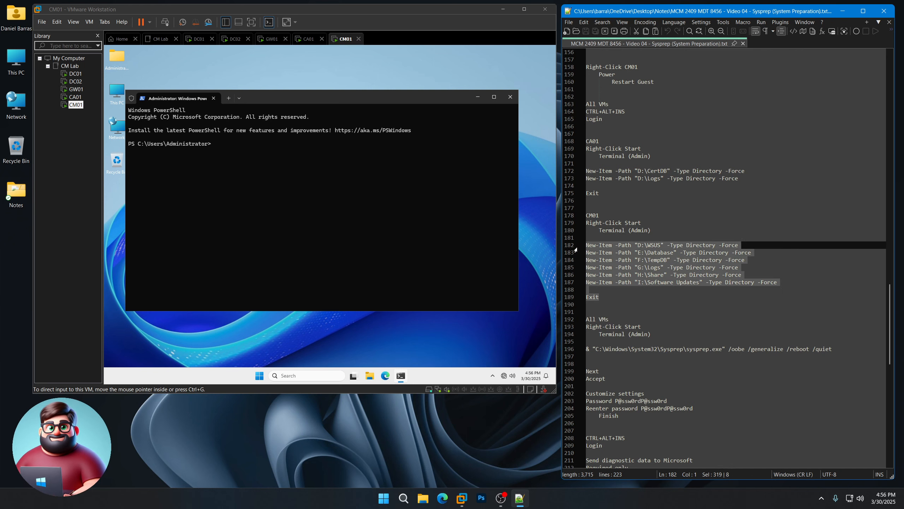
right_click(610, 255)
click(631, 270)
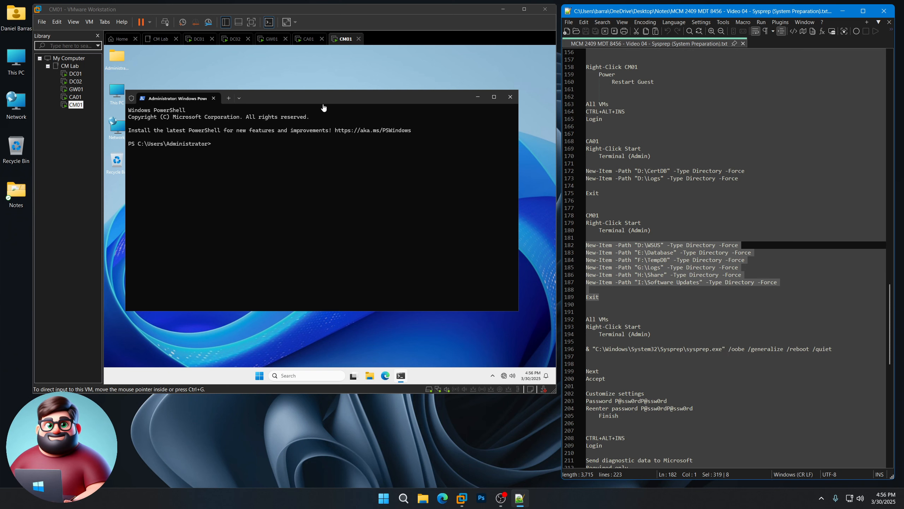
right_click(295, 166)
key(Return)
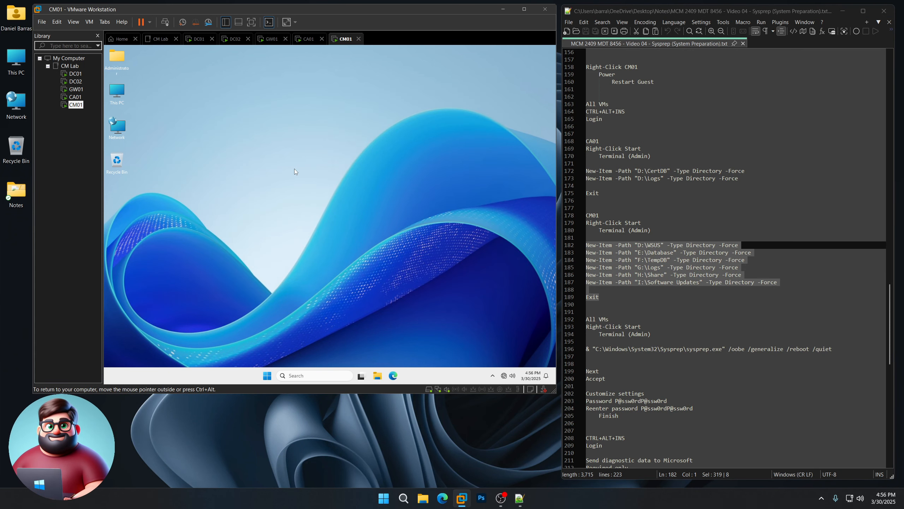
- Check each drive, ConfigMgr (D:) through Content Library (I:), for its new folder
double_click(121, 92)
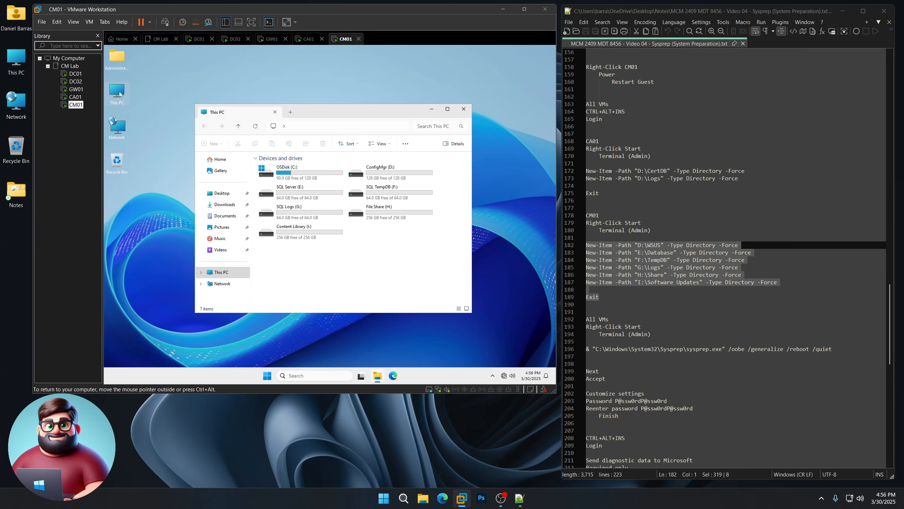
double_click(370, 175)
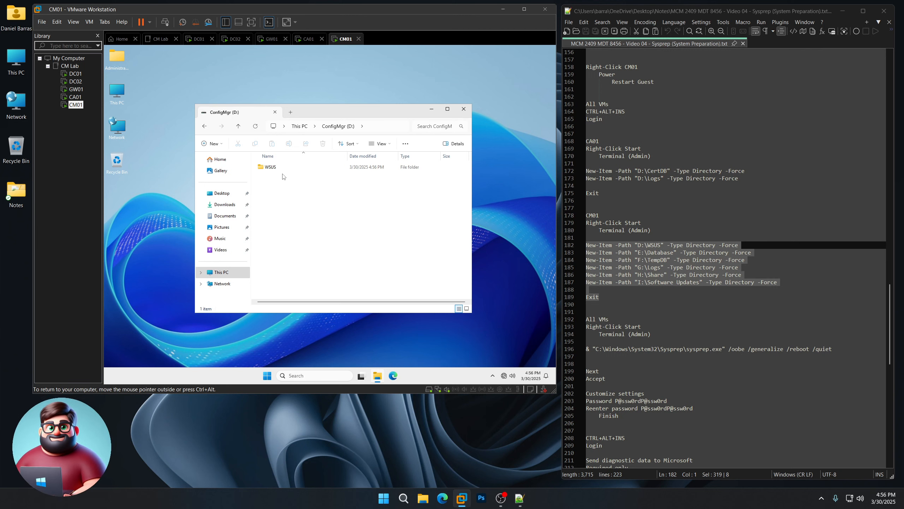
click(204, 125)
double_click(281, 195)
click(204, 126)
double_click(387, 195)
click(204, 126)
double_click(281, 213)
click(204, 125)
double_click(387, 218)
click(204, 126)
double_click(280, 234)
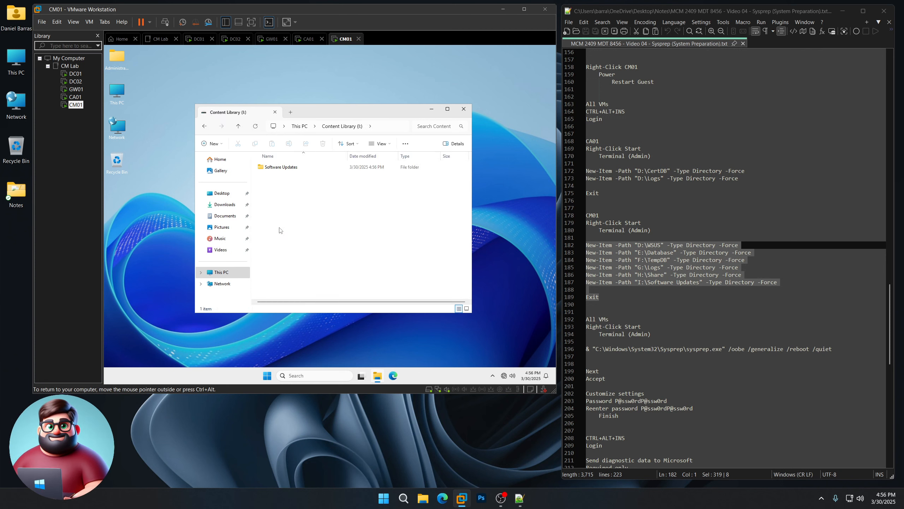
click(463, 109)
scroll(654, 260, down, 7)
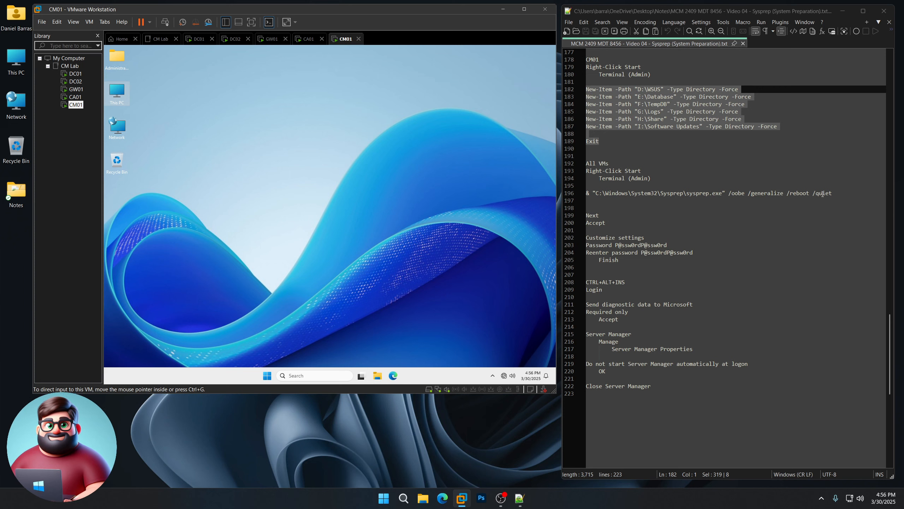
- Launch Terminal (Admin) on DC01, DC02 and GW01
click(75, 74)
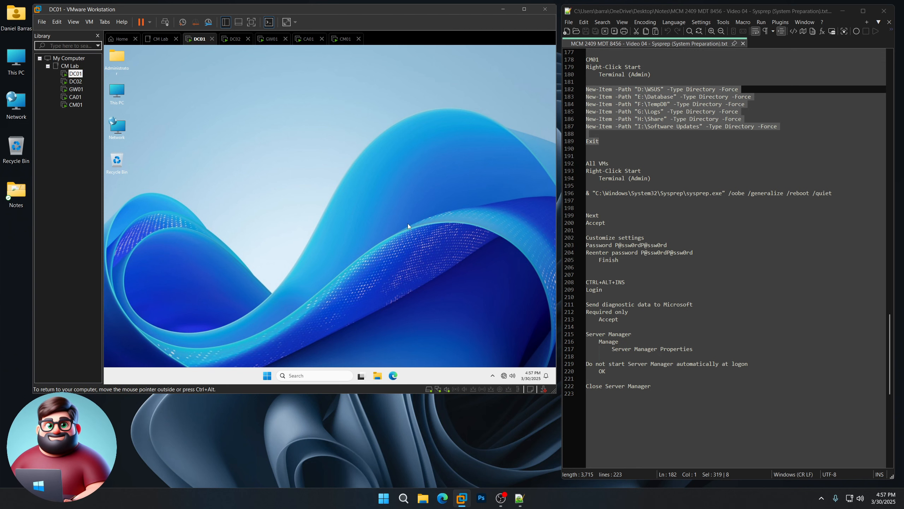
right_click(267, 376)
click(255, 274)
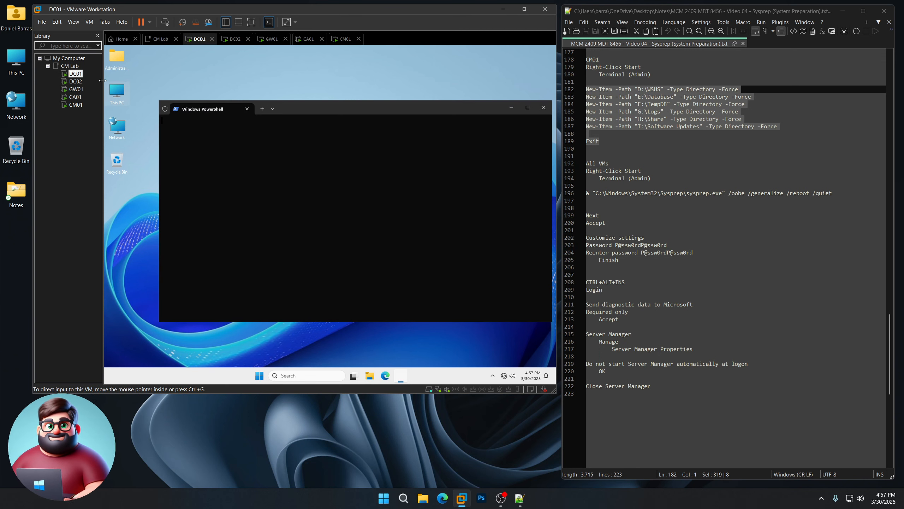
click(75, 81)
right_click(267, 376)
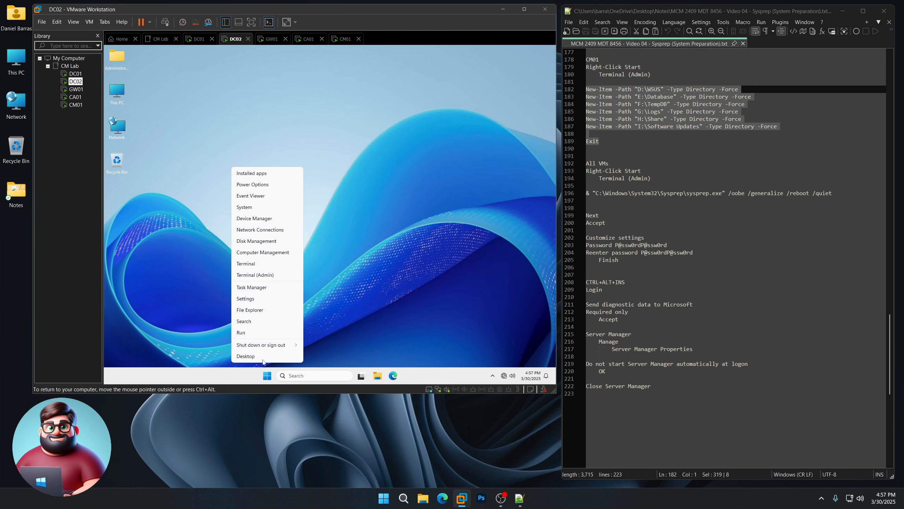
click(259, 275)
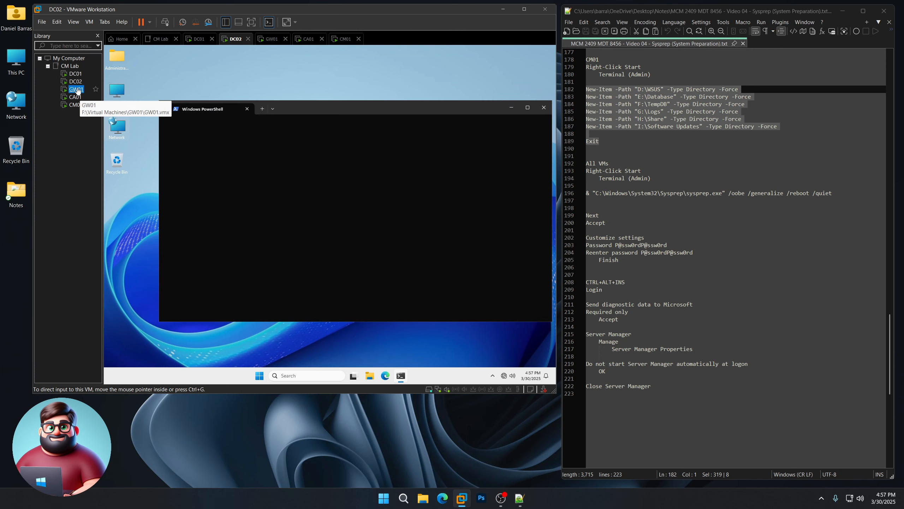
click(75, 89)
right_click(269, 374)
click(267, 275)
- Launch Terminal (Admin) on CA01 and CM01
click(75, 97)
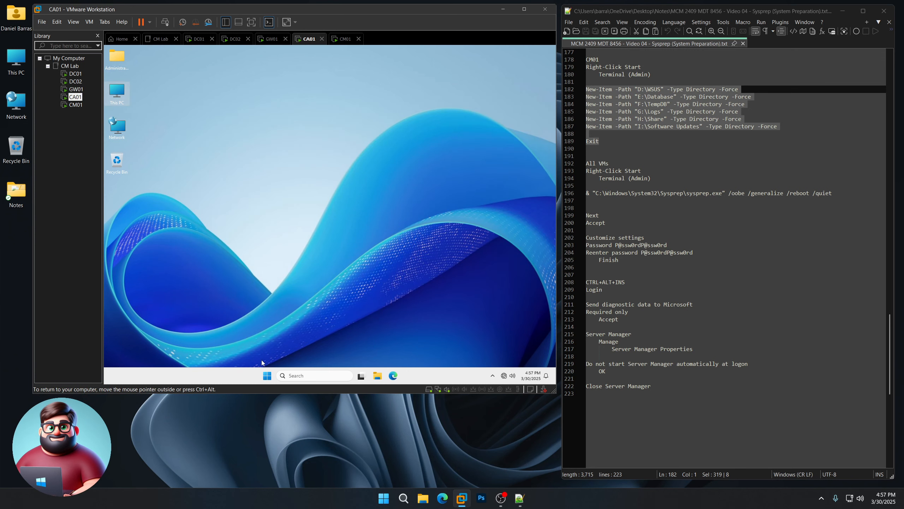
right_click(267, 375)
click(263, 274)
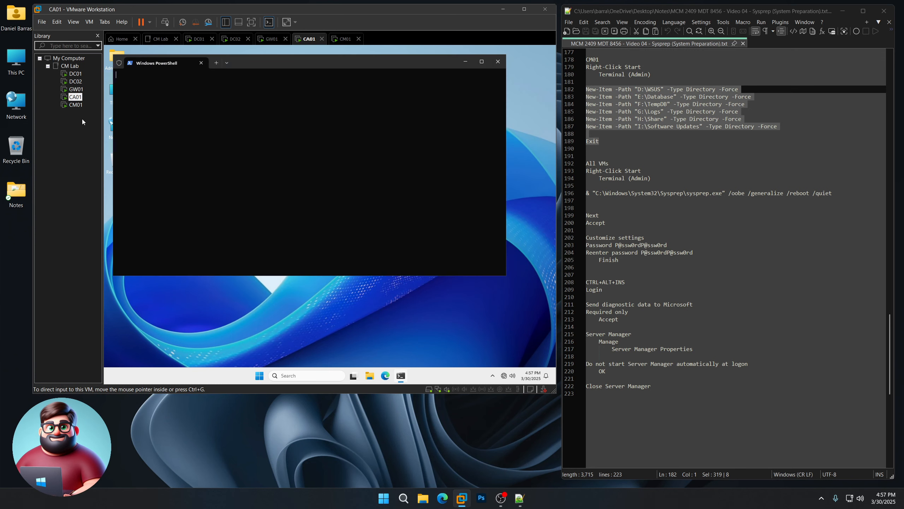
click(76, 104)
right_click(270, 377)
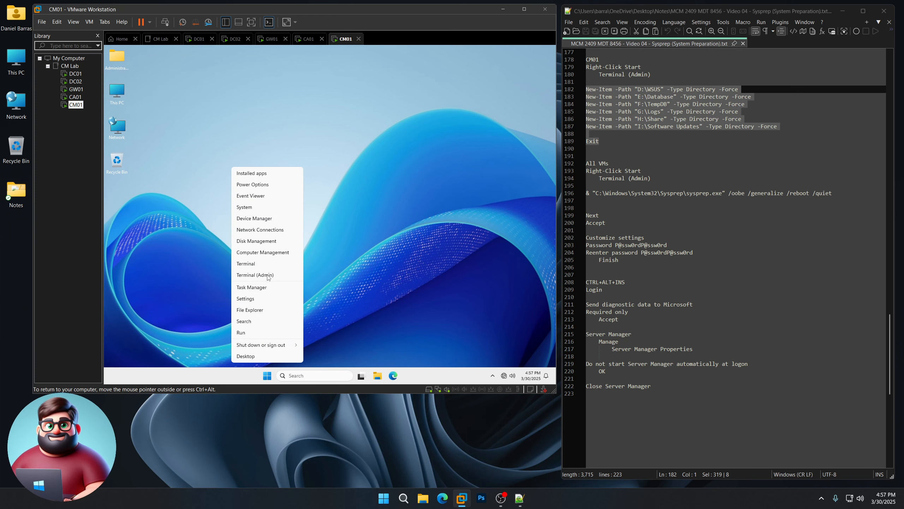
click(268, 276)
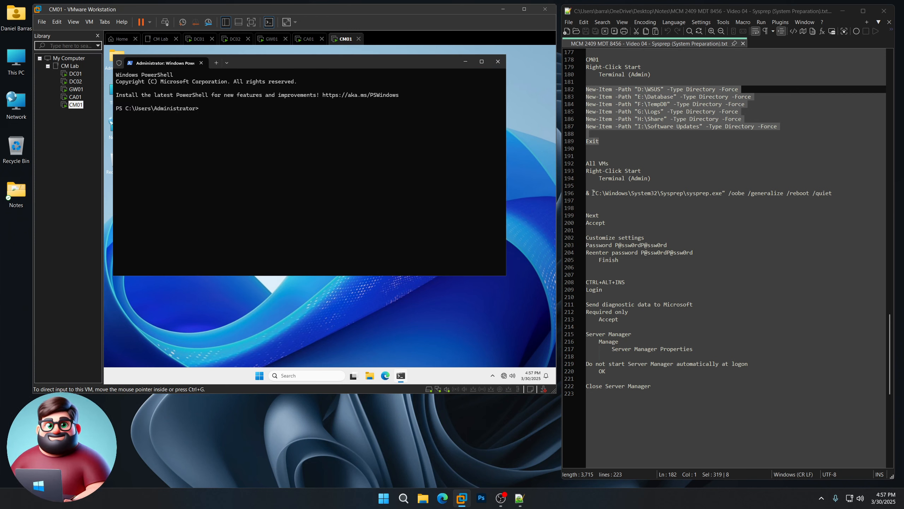
drag(590, 193, 587, 194)
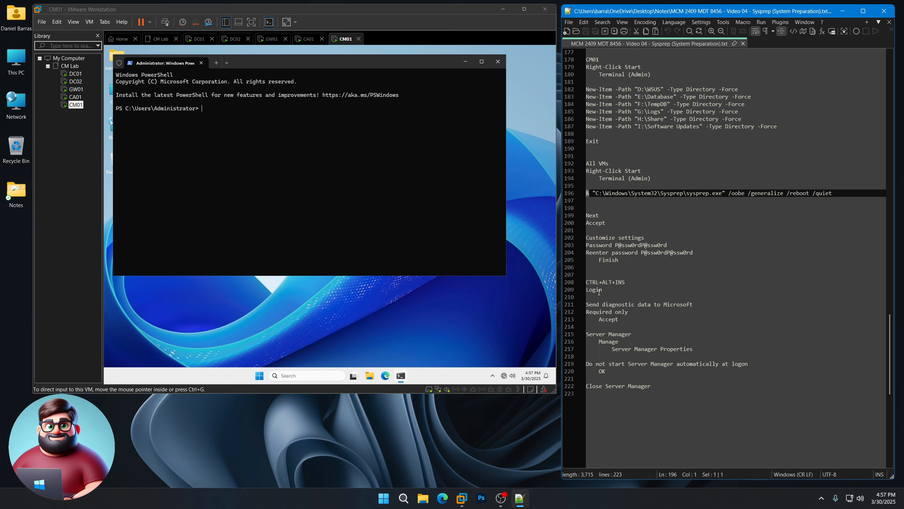
- Copy the sysprep /oobe /generalize /reboot /quiet command line from the notes
click(592, 193)
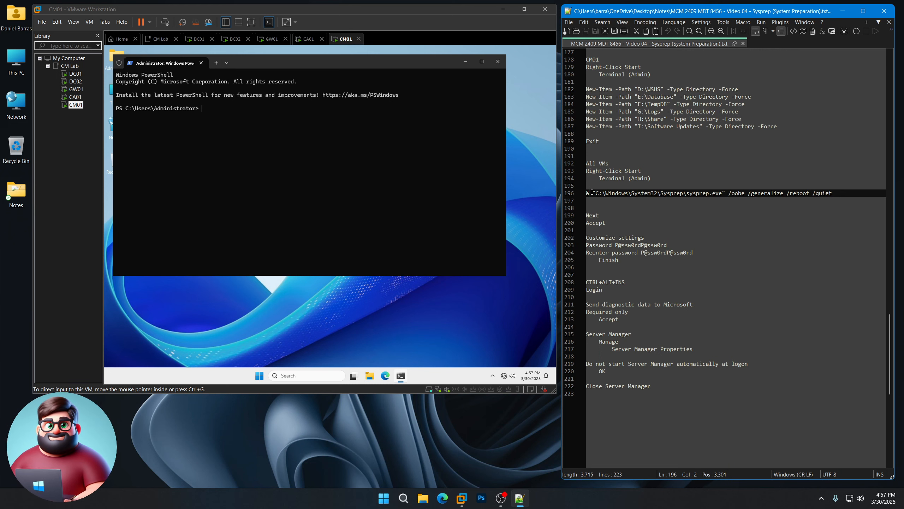
drag(588, 192, 586, 193)
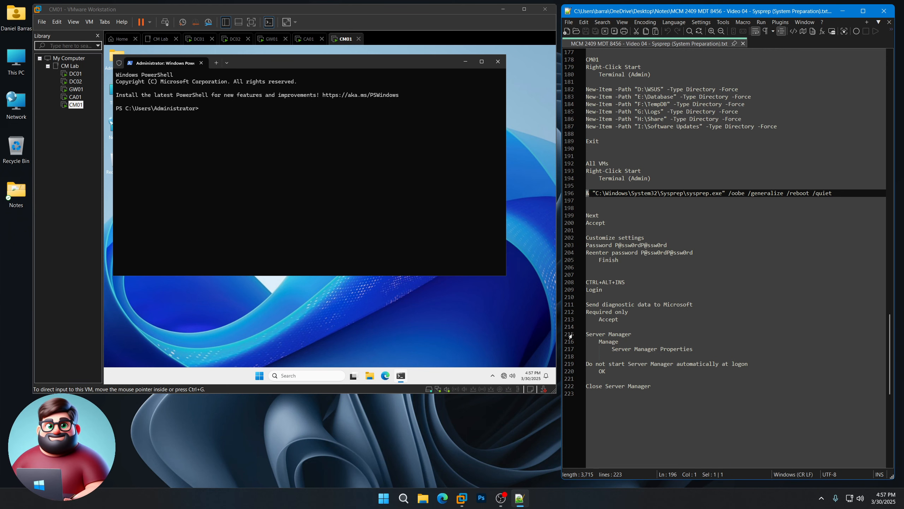
click(75, 73)
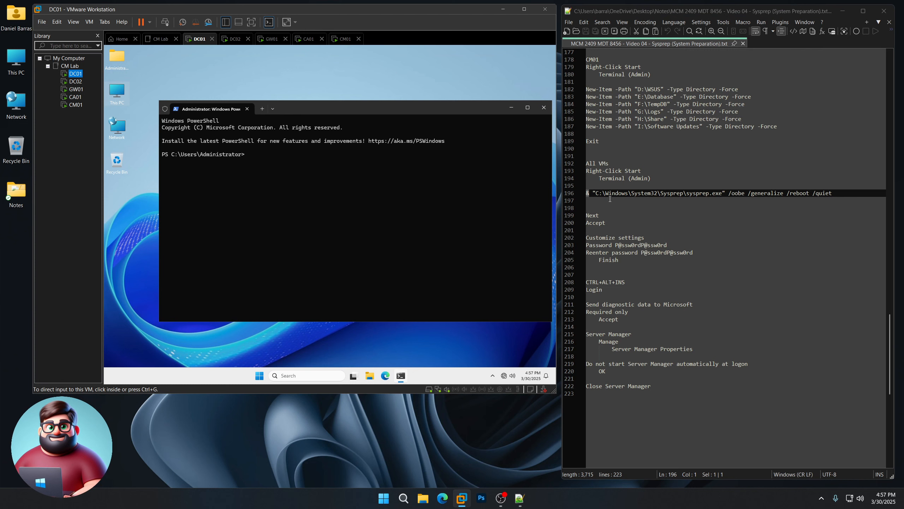
click(596, 200)
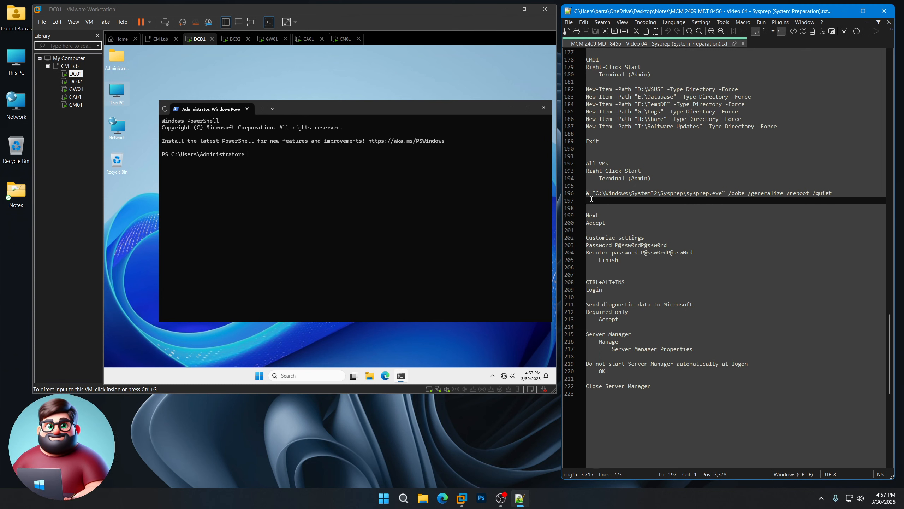
drag(591, 199, 586, 193)
right_click(604, 198)
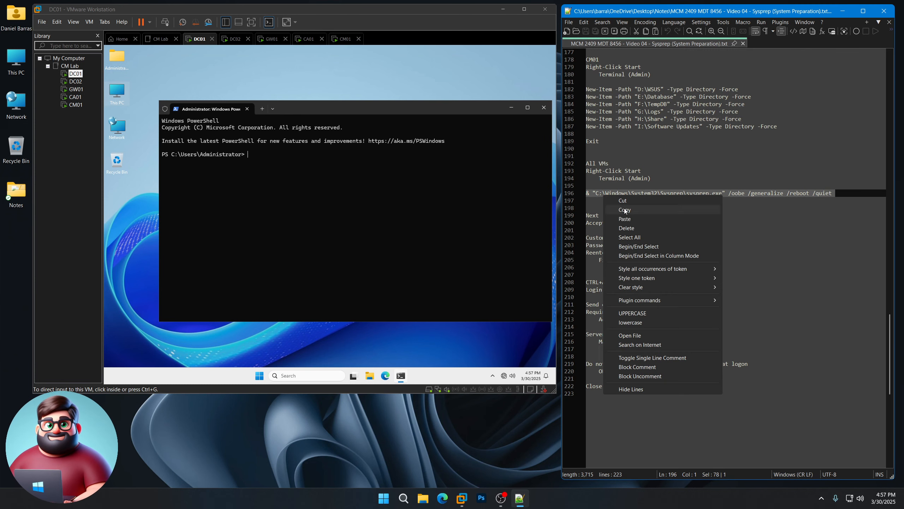
click(625, 210)
- Paste and run the sysprep command in the terminals of DC01, DC02 and GW01
click(308, 168)
right_click(308, 165)
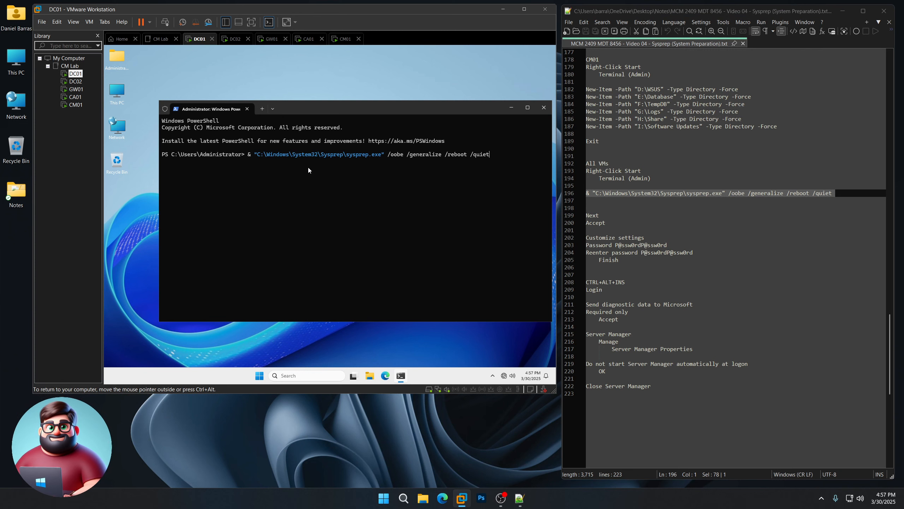
key(Return)
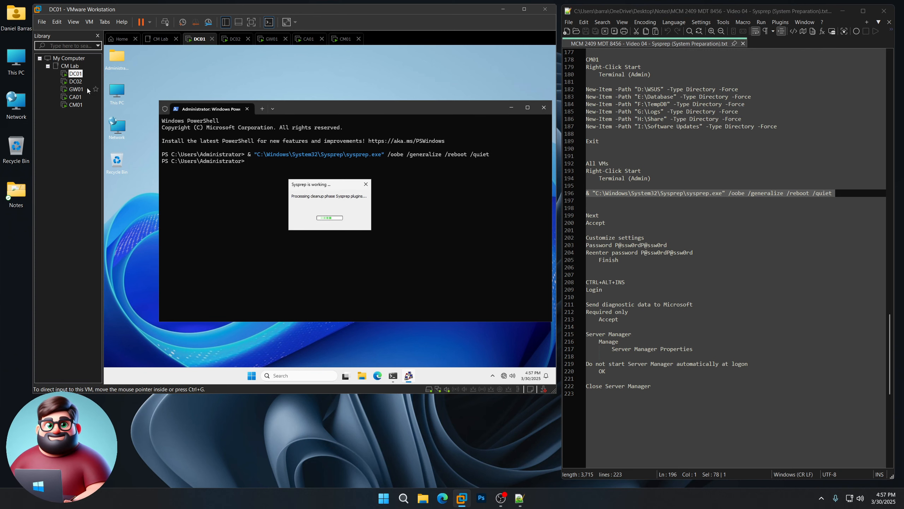
click(233, 38)
right_click(317, 204)
key(Return)
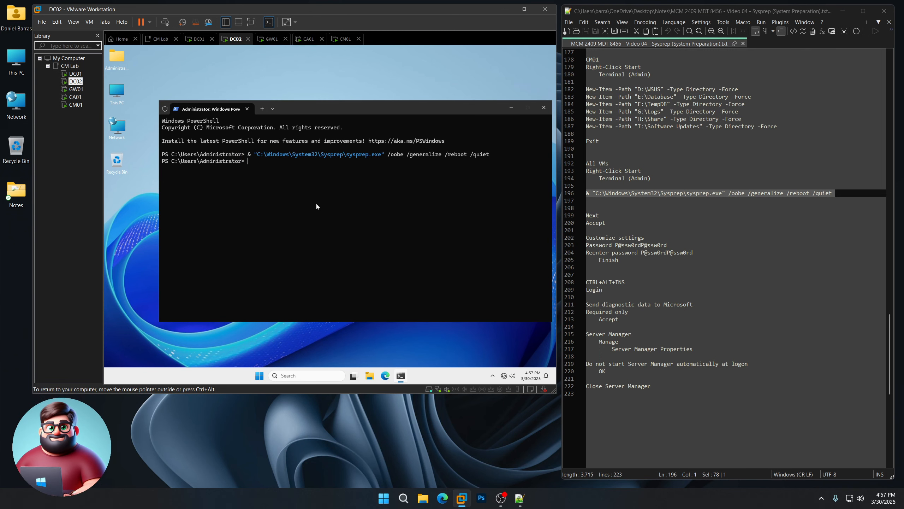
click(80, 89)
right_click(339, 212)
key(Return)
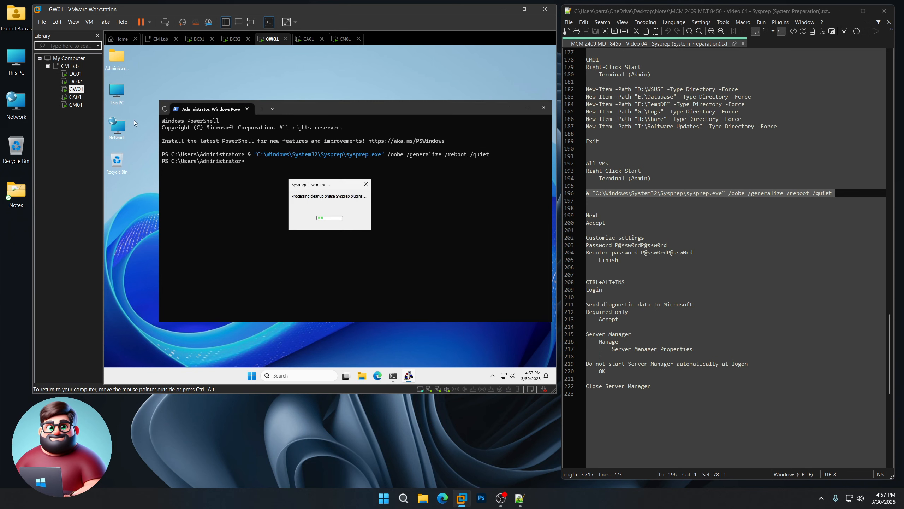
- Paste and run the sysprep command on CA01 and CM01, then return to DC01
click(75, 97)
right_click(297, 212)
key(Return)
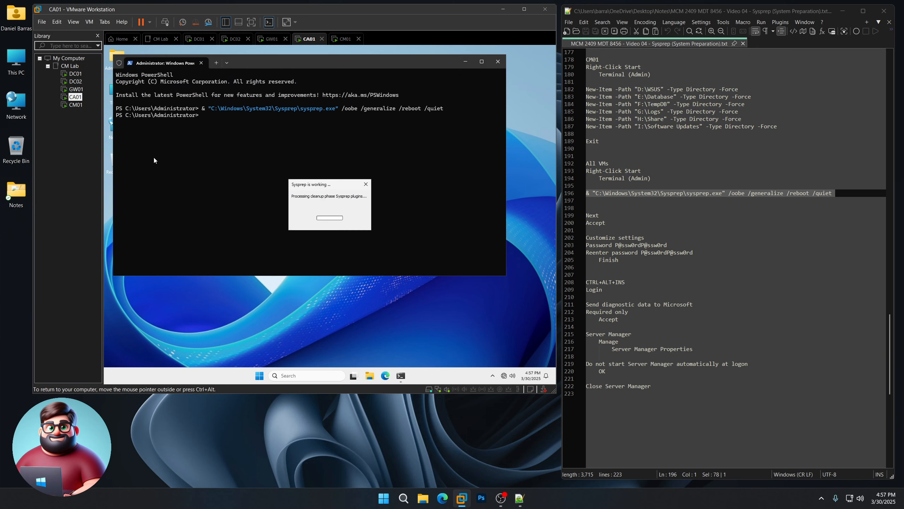
click(76, 104)
right_click(333, 211)
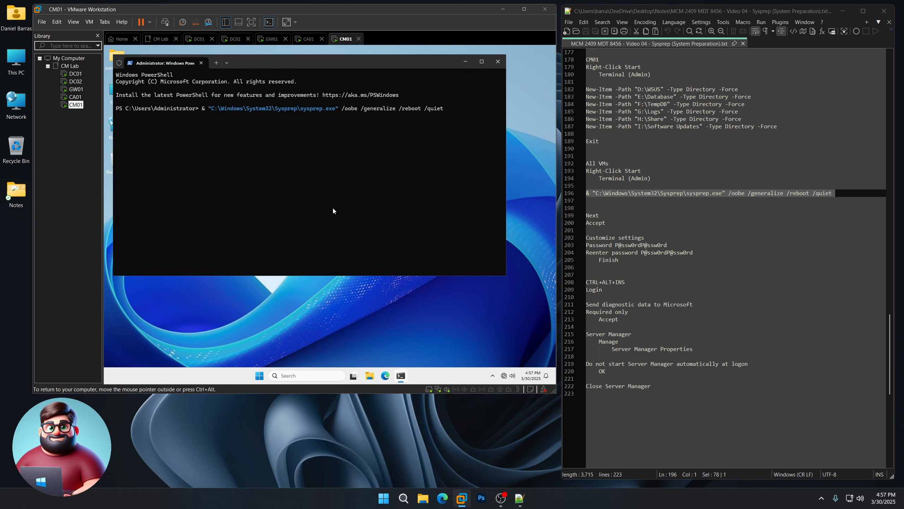
key(Return)
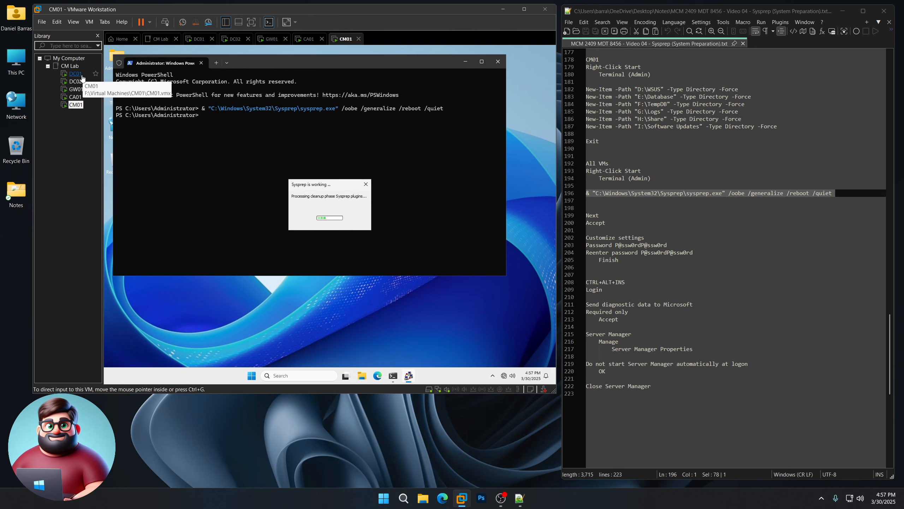
click(75, 73)
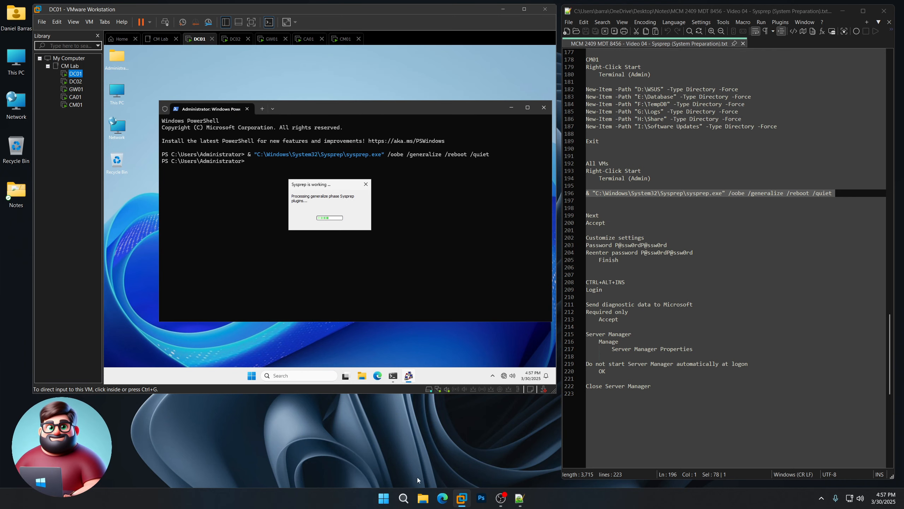
click(401, 462)
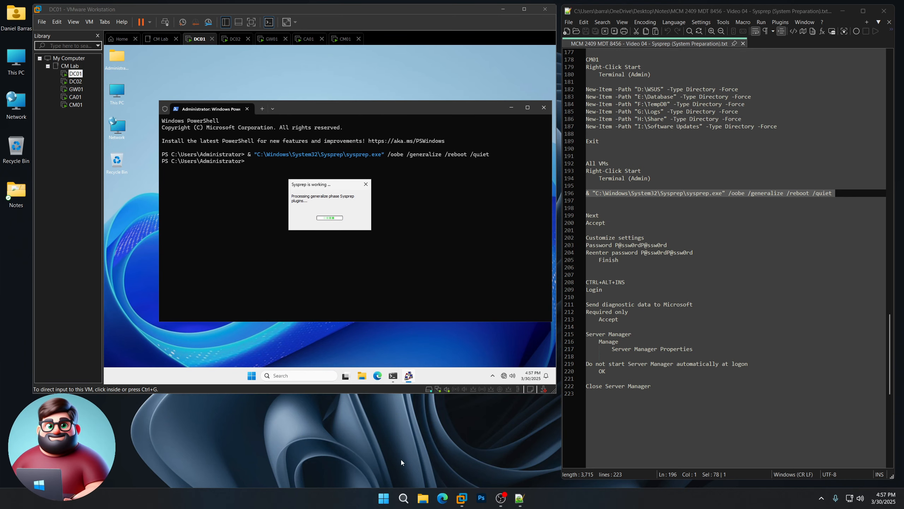
click(308, 113)
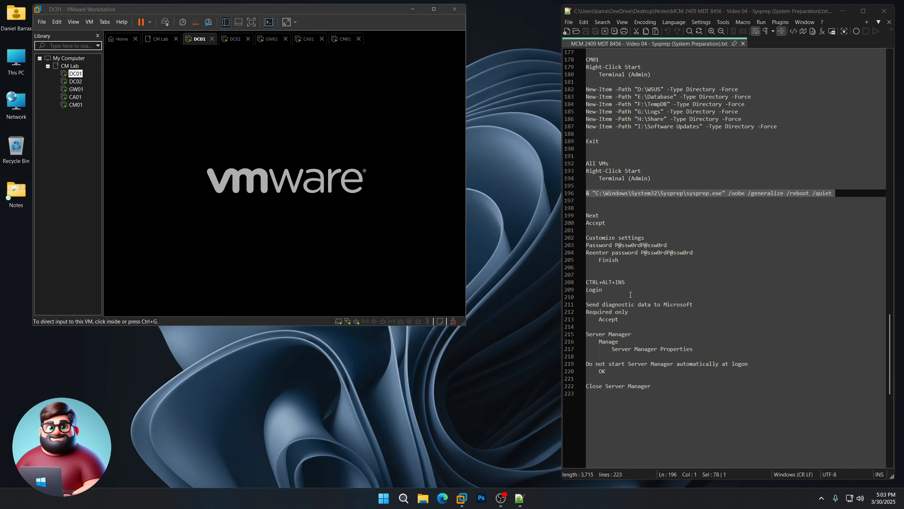
- Highlight the setup steps in the notes while DC01 restarts after Sysprep
drag(619, 260, 578, 217)
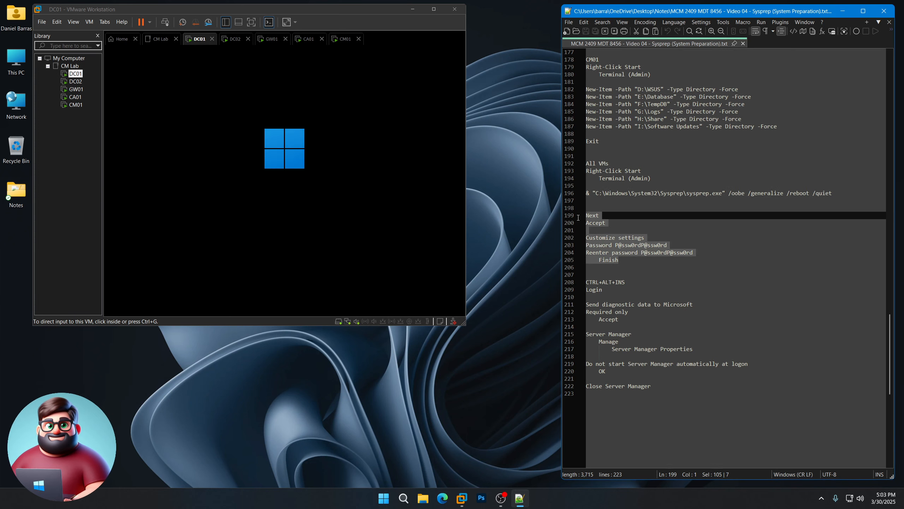
click(471, 421)
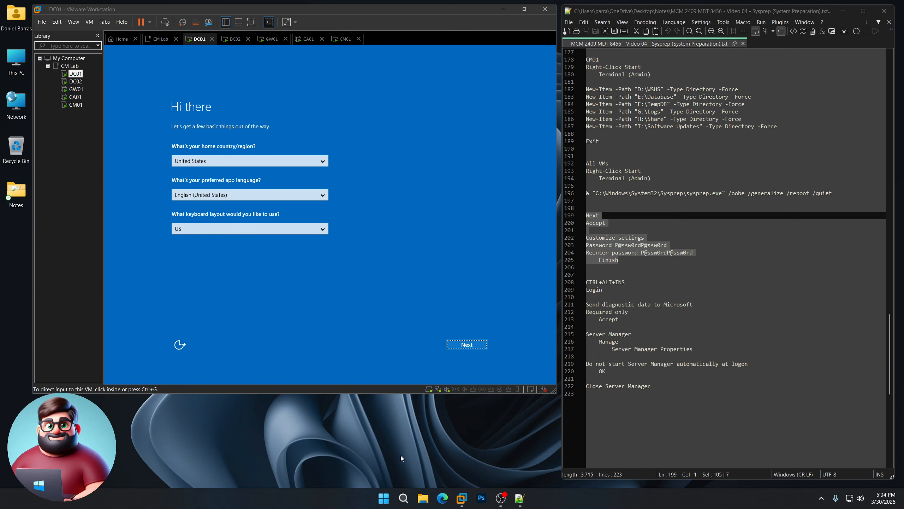
- Move DC01 and DC02 past the region page and accept their license terms
click(402, 277)
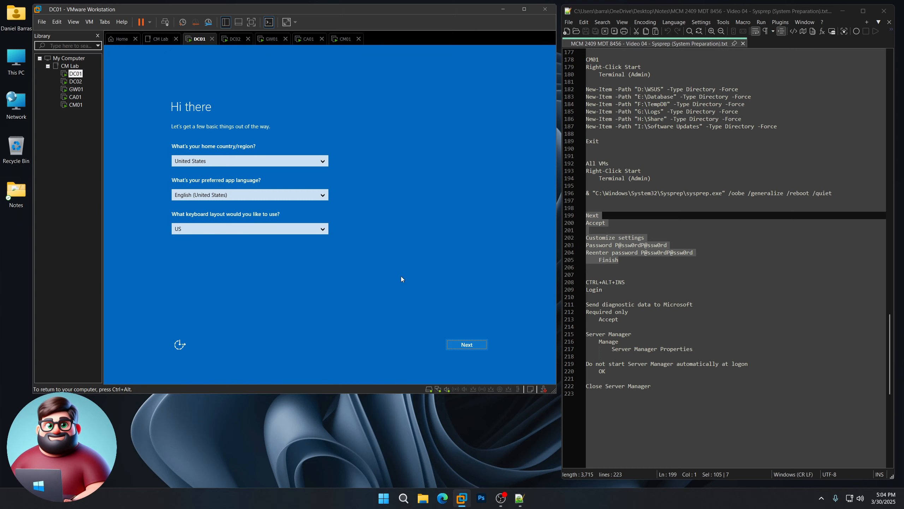
click(460, 345)
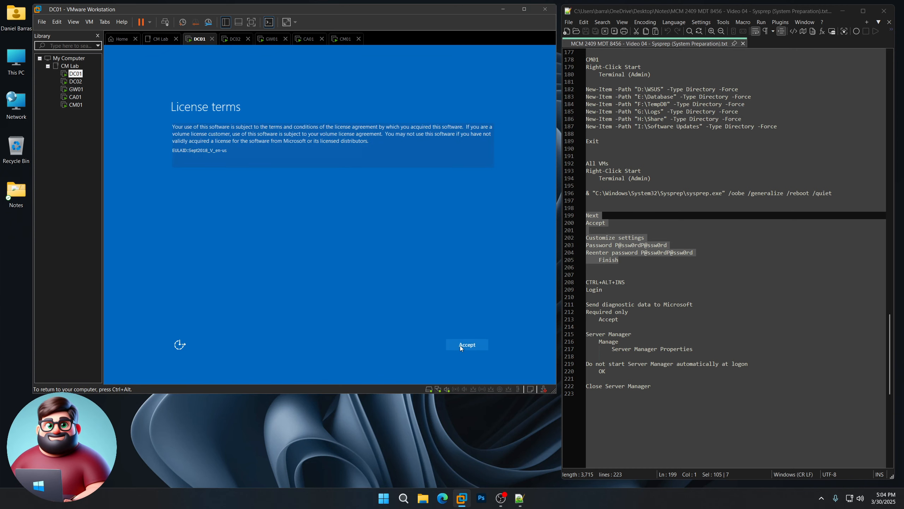
click(460, 345)
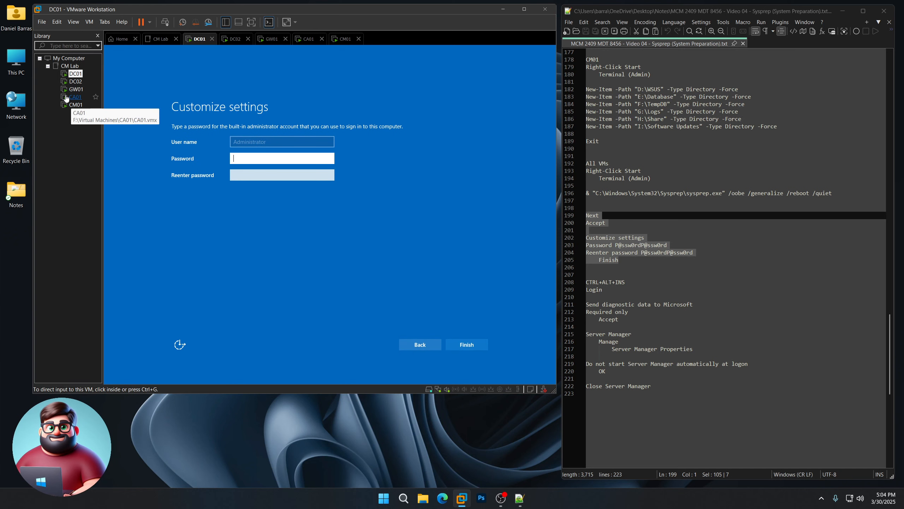
click(75, 81)
click(461, 345)
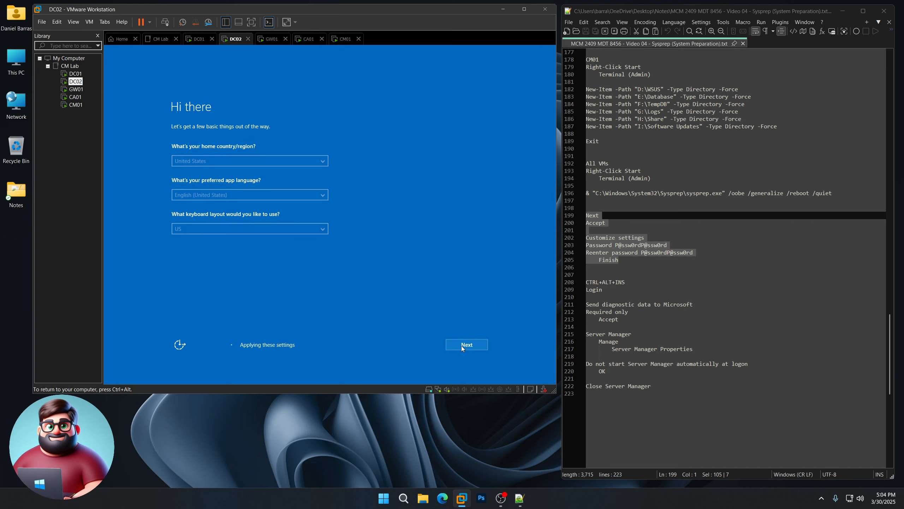
click(461, 345)
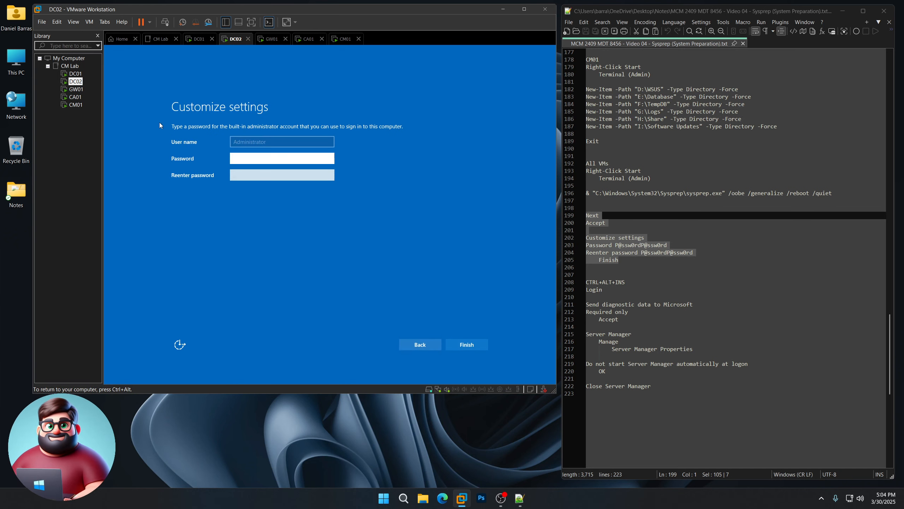
- Confirm region settings and accept the license terms on GW01, CA01 and CM01
click(76, 89)
click(473, 346)
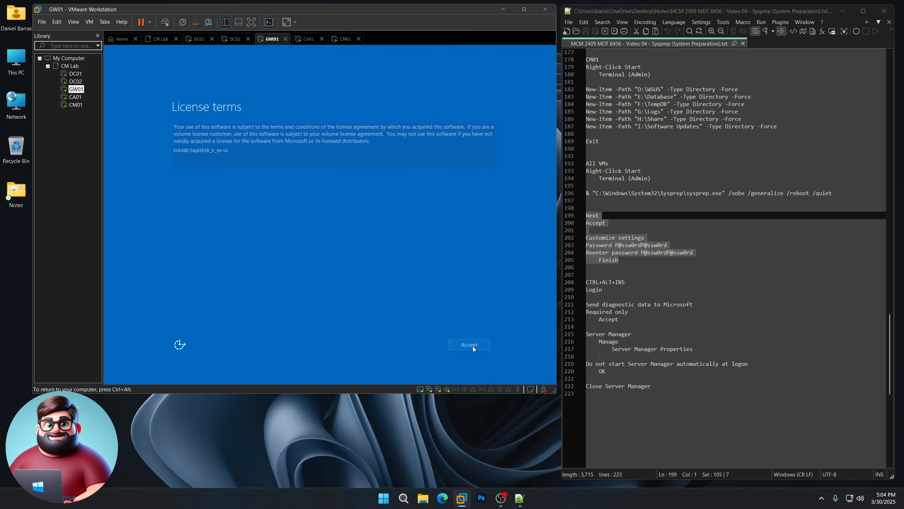
click(473, 346)
click(75, 97)
click(469, 345)
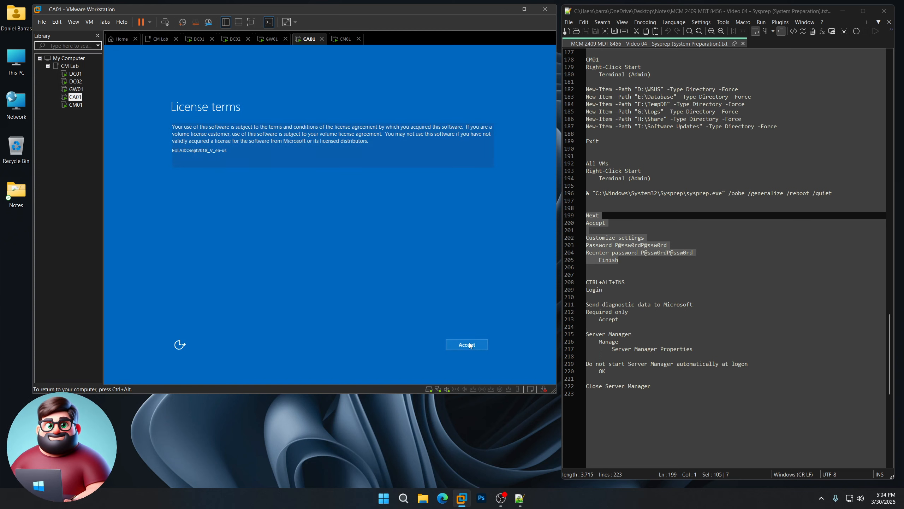
click(470, 346)
click(77, 105)
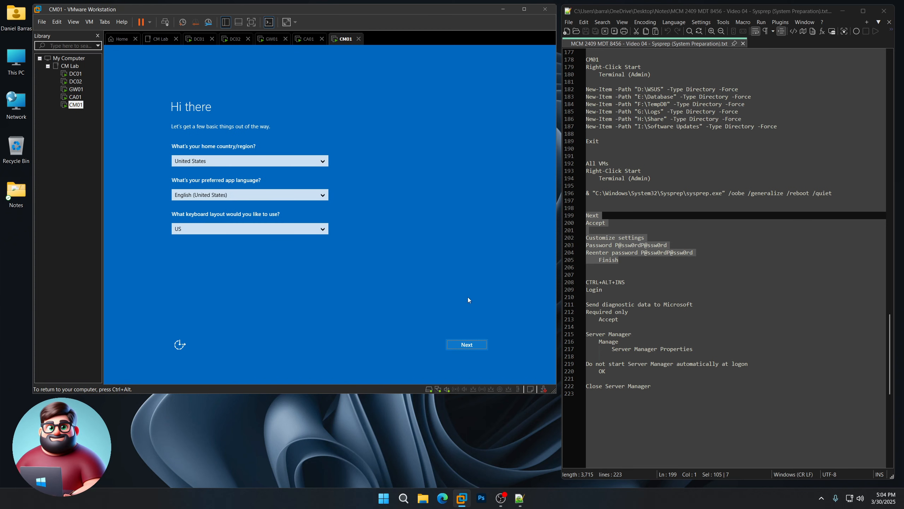
click(469, 344)
click(469, 344)
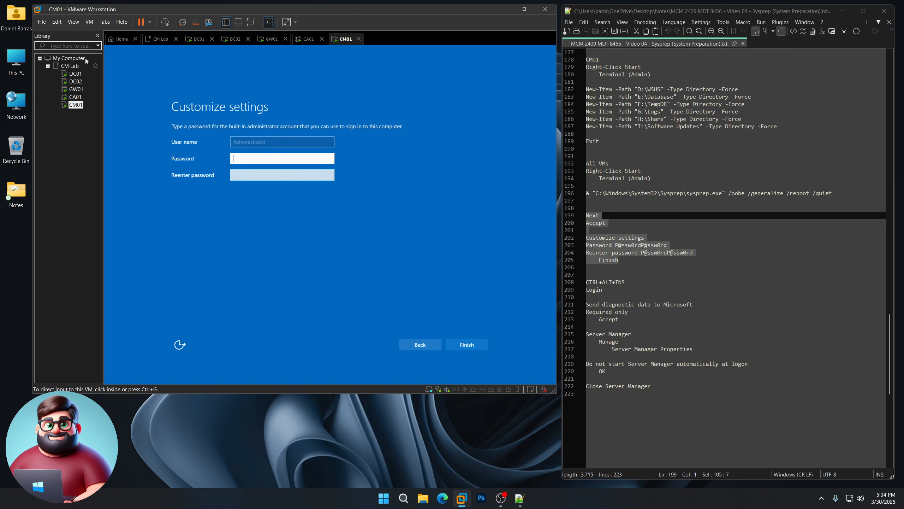
click(75, 74)
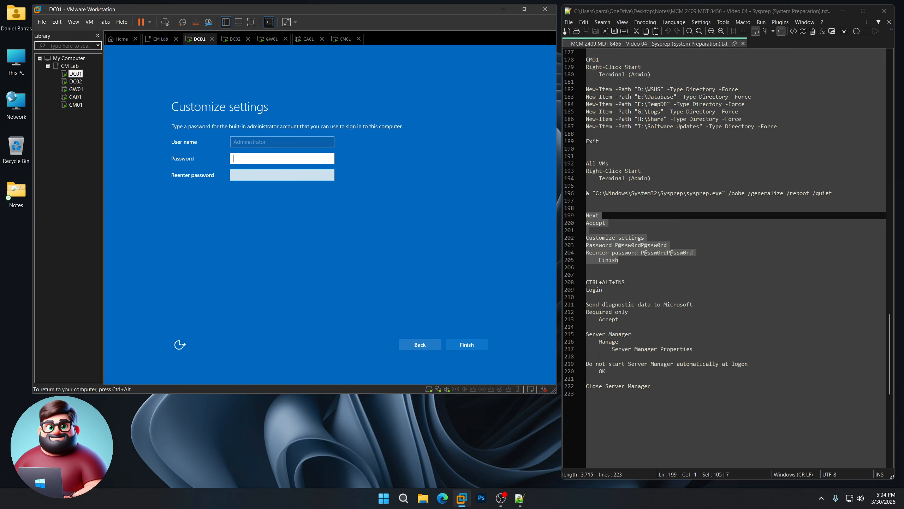
- Set and confirm DC01's built-in Administrator password and finish its setup
text(P@ssw0rdP@ssw0rd)
key(Tab)
text(P@ssw0rdP@ssw0rd)
key(Return)
key(ctrl+alt)
- On DC02, enter and confirm the Administrator password and finish setup
click(82, 82)
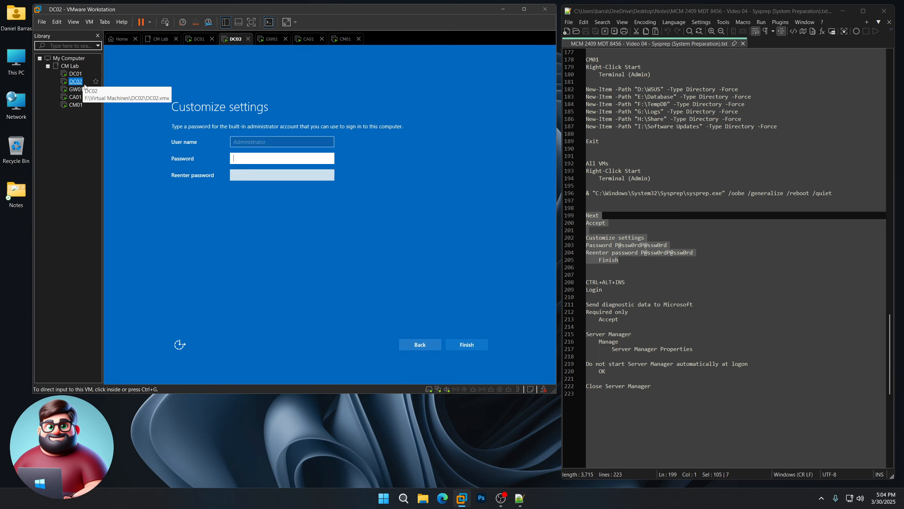
click(288, 160)
text(P@)
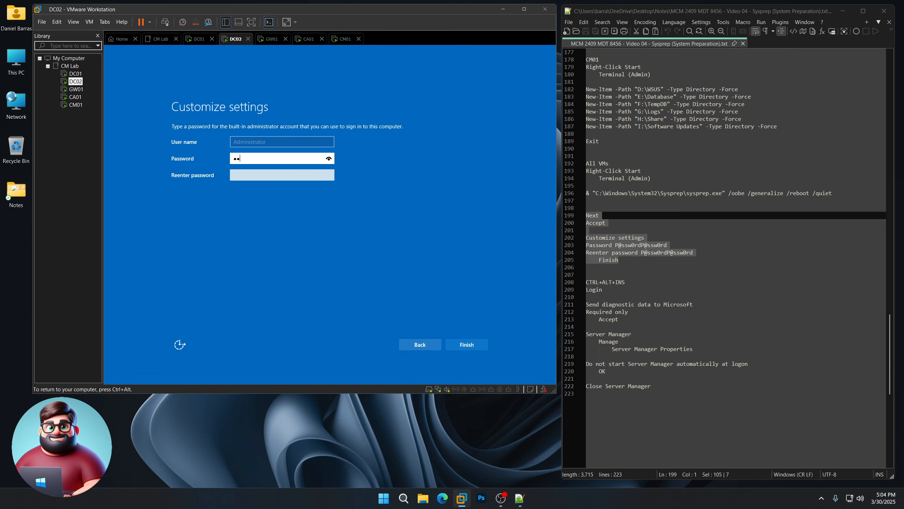
text(ssw0rdP@ssw0rd)
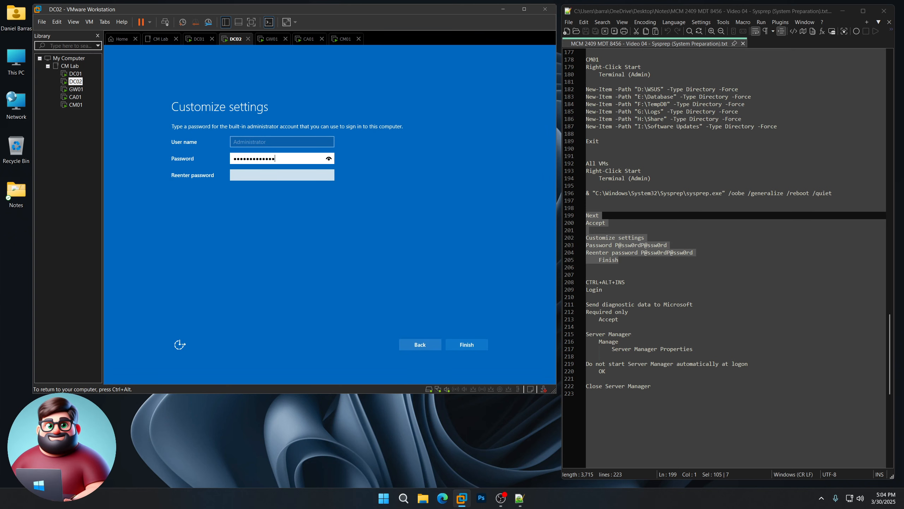
key(Tab)
text(P@ssw0rd)
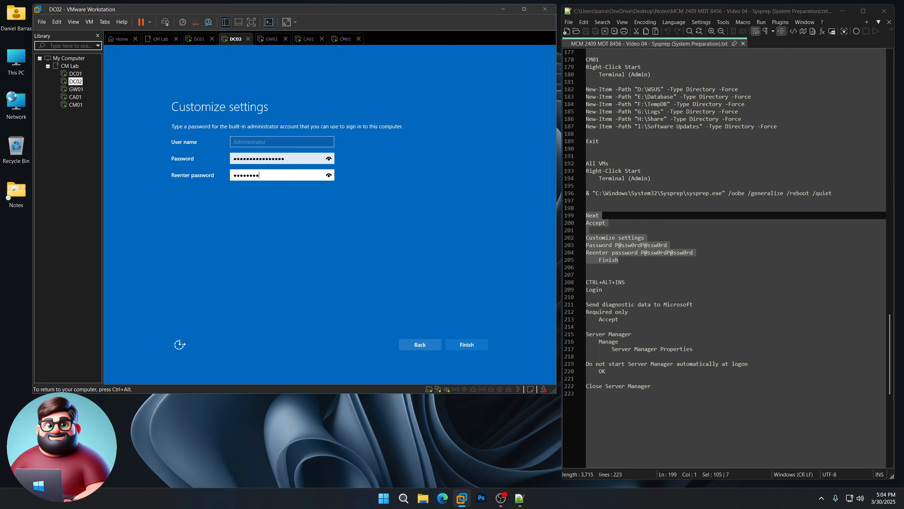
text(P@ssw0rd)
key(Return)
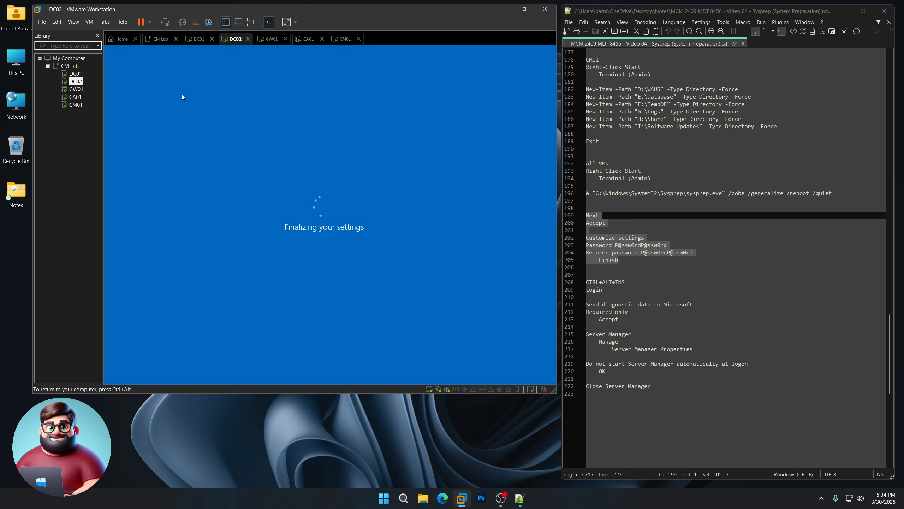
- Give GW01 its Administrator password, confirmed, and complete setup
click(76, 89)
click(308, 173)
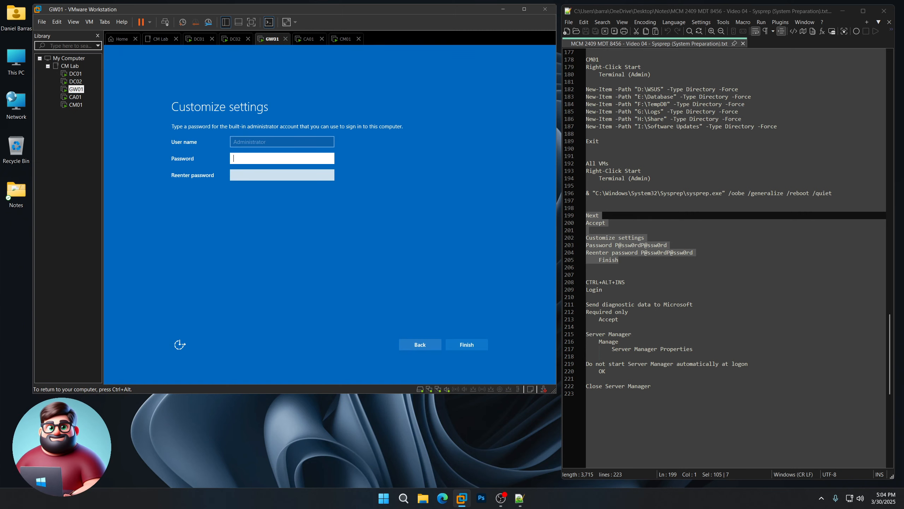
text(P@ssw0rdP@ssw0rd)
key(Tab)
text(P@ssw0rdP@ssw0rd)
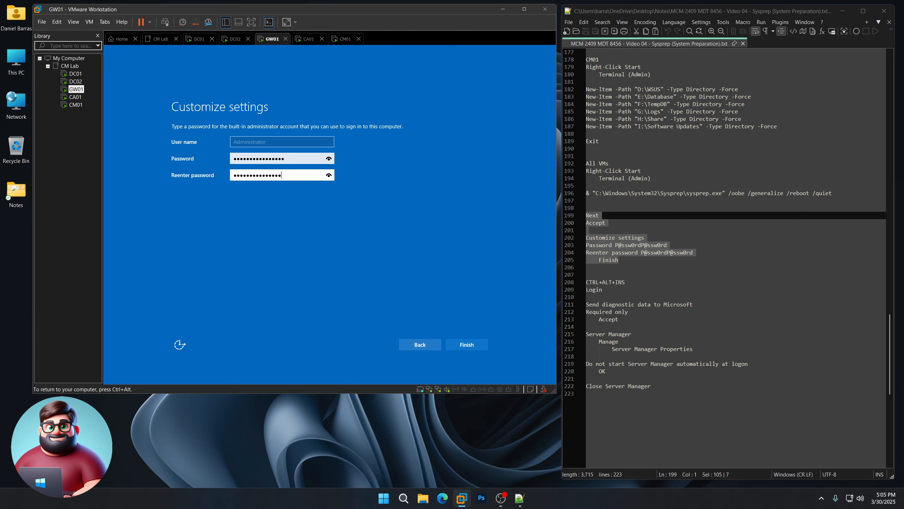
key(Return)
key(ctrl+alt)
- Enter CA01's Administrator password and finish its setup
click(75, 96)
click(265, 164)
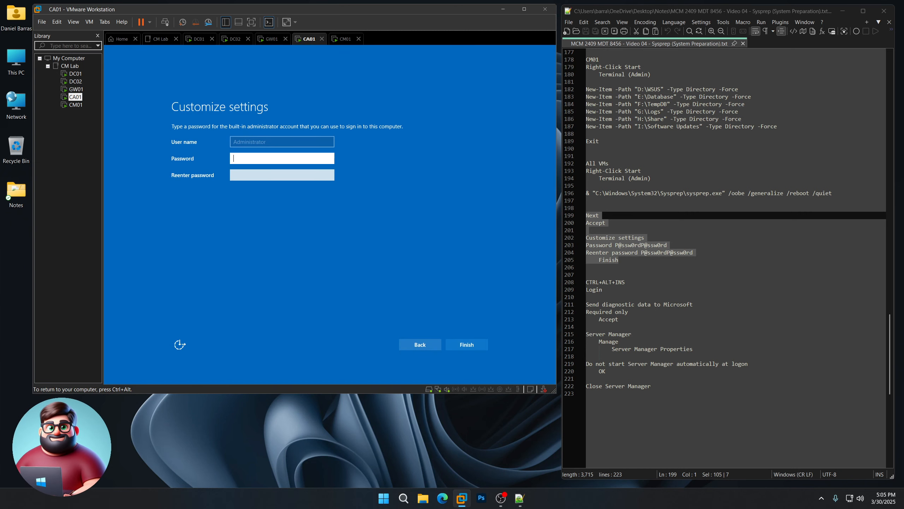
text(P@ssw0rd)
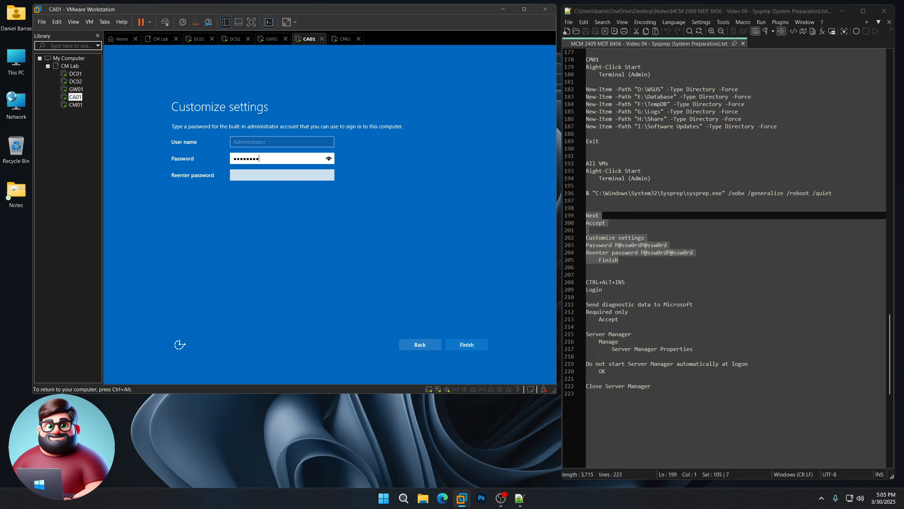
text(P@ssw0rd)
key(Tab)
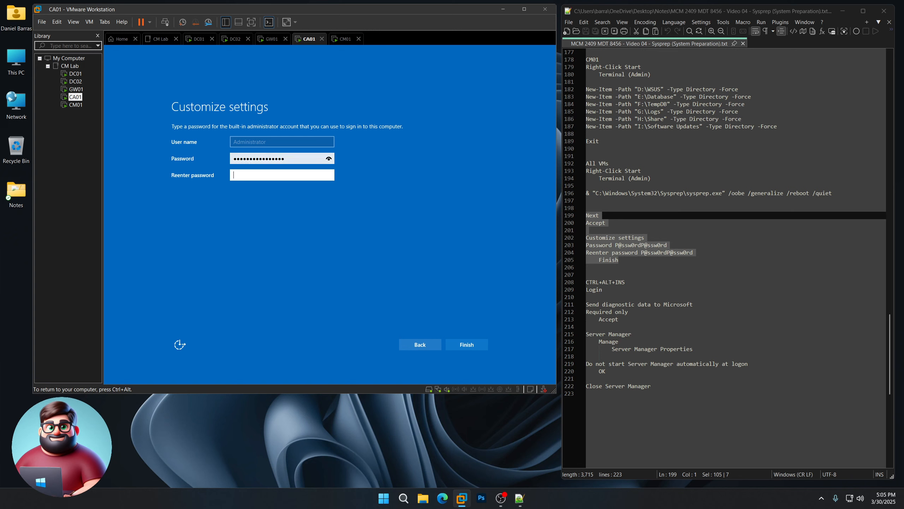
text(P@ssw0rdP@ssw0rd)
key(Return)
key(ctrl+alt)
- Confirm CM01's Administrator password and finish its setup
click(76, 104)
click(105, 120)
text(P@ssw0rdP@ssw0rd)
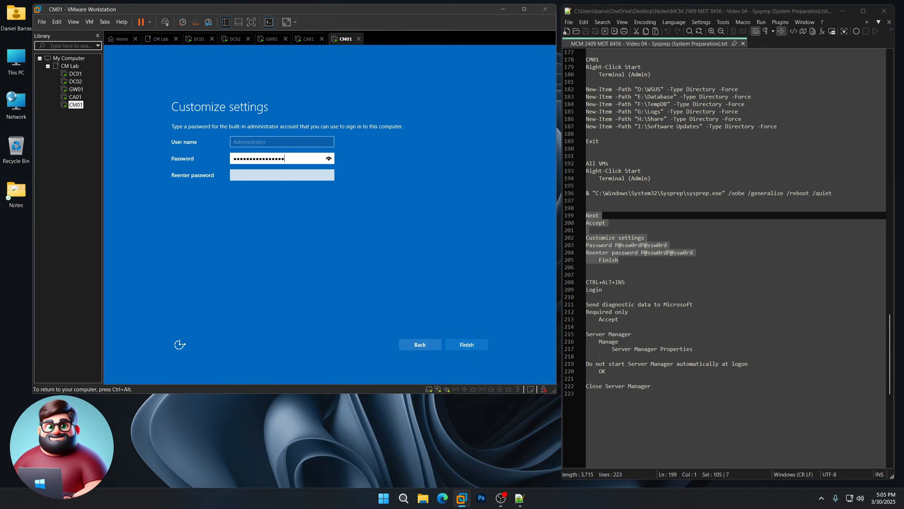
key(Tab)
text(P@ssw0rdP)
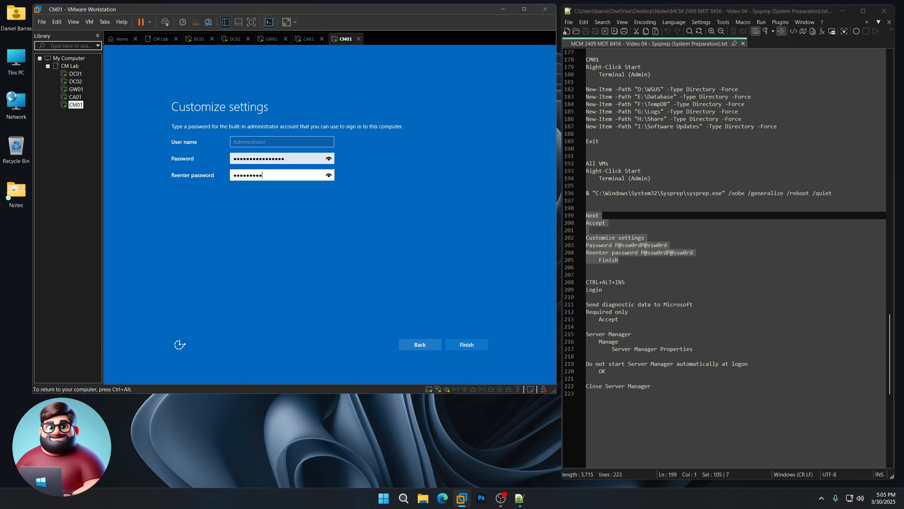
text(@ssw0rd)
key(Return)
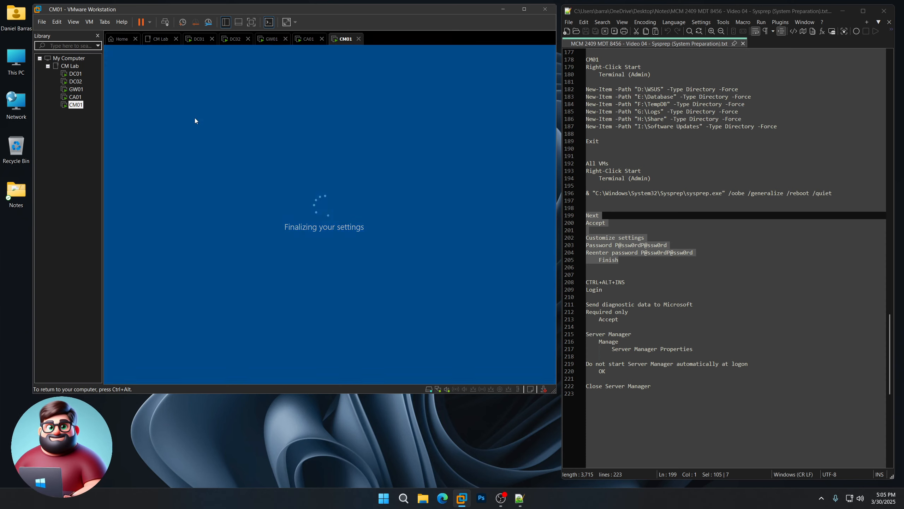
click(75, 74)
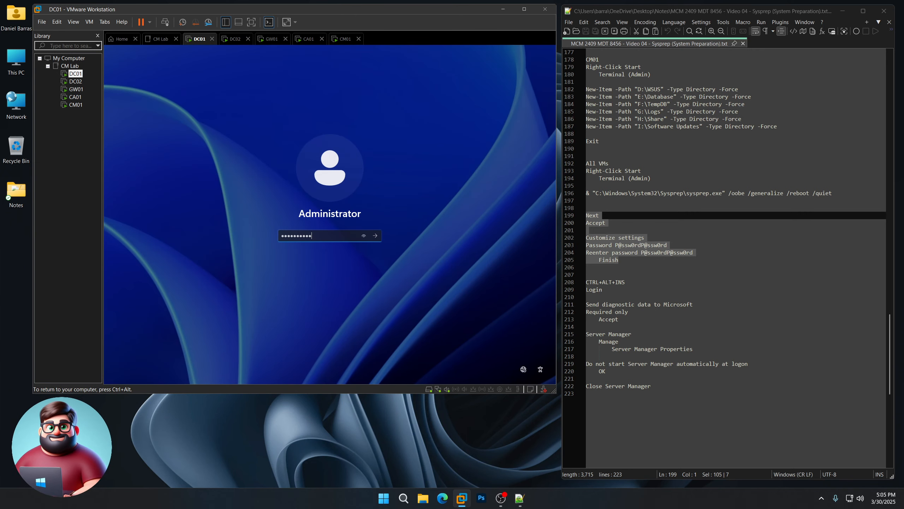
- Sign DC01 and DC02 in as Administrator
key(Return)
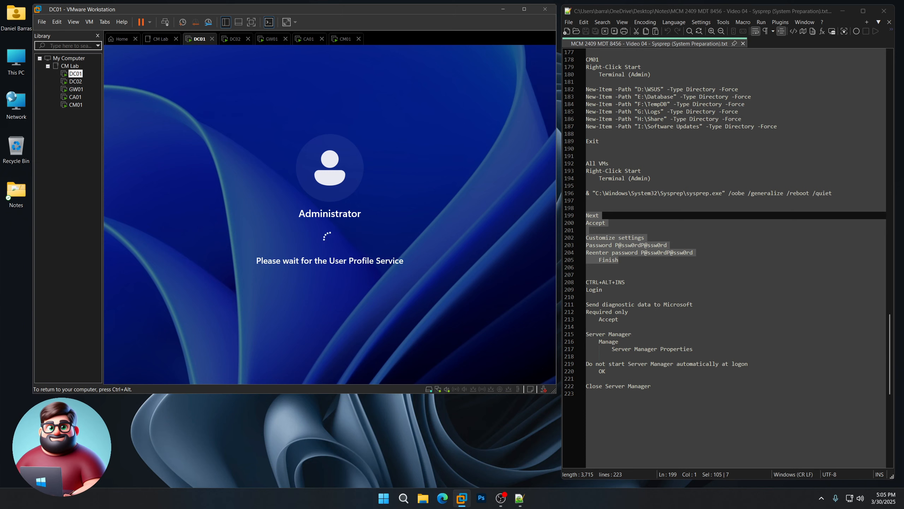
click(75, 82)
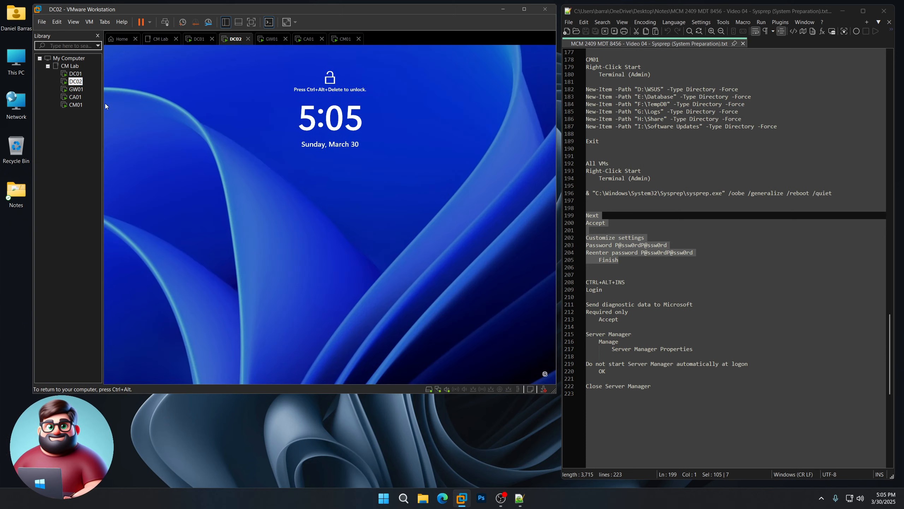
key(ctrl+alt+Insert)
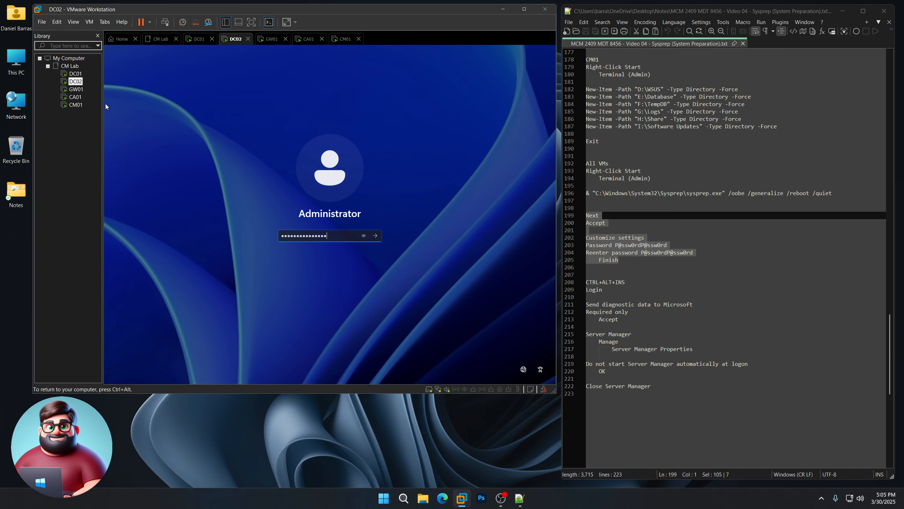
key(Return)
key(ctrl+alt)
- Sign GW01 in as Administrator with its password via Ctrl+Alt+Ins
click(76, 89)
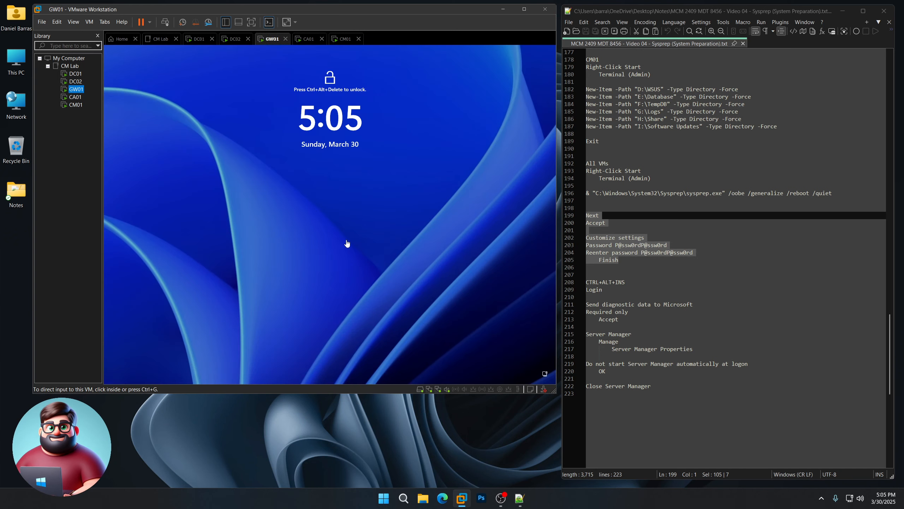
click(347, 243)
key(ctrl+alt+Insert)
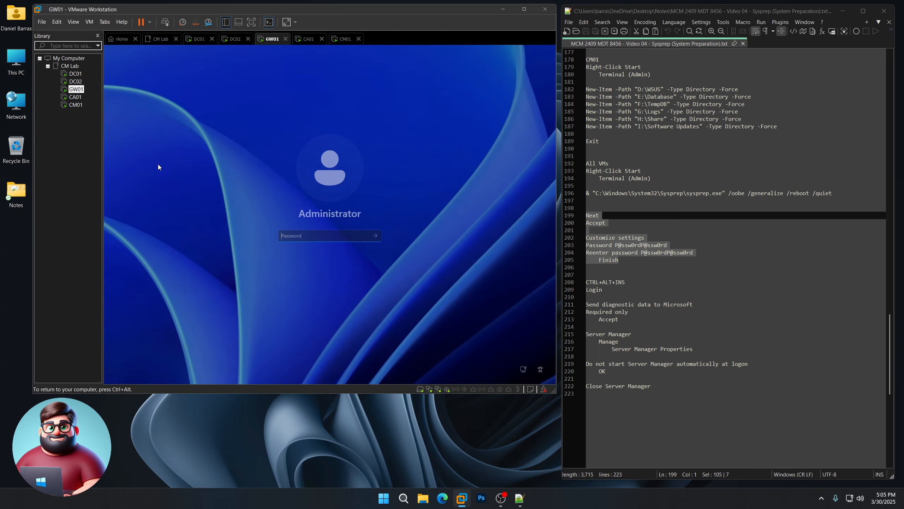
text(P)
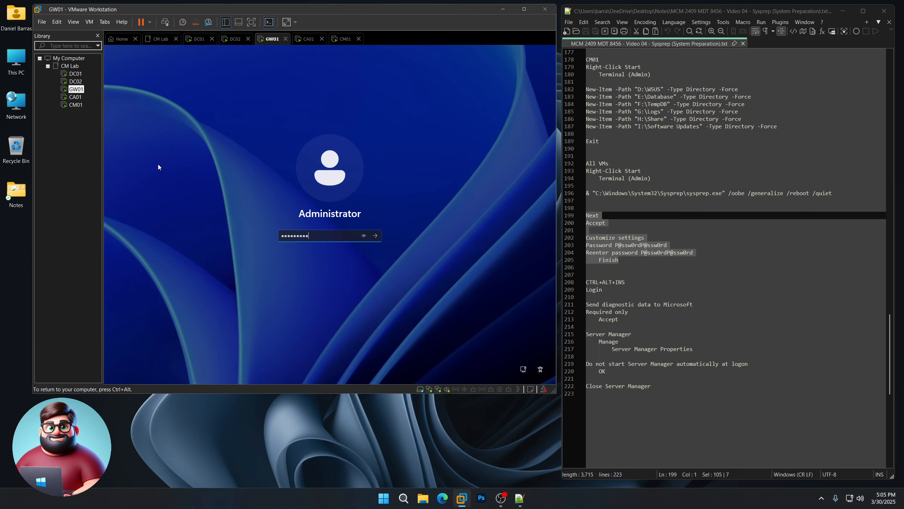
text(@ssw0rdP@ssw0rd)
key(Return)
key(ctrl+alt)
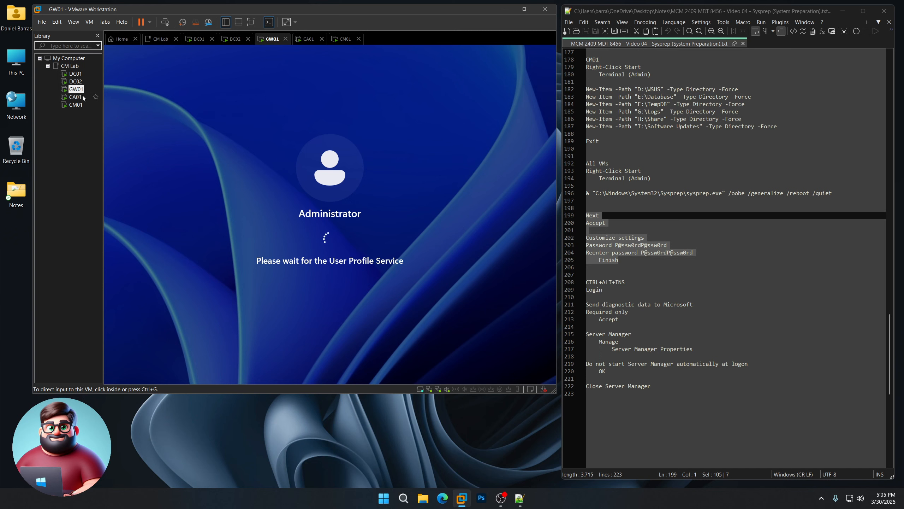
- Sign CA01 in as Administrator with its password
click(76, 97)
click(338, 286)
key(ctrl+alt+Insert)
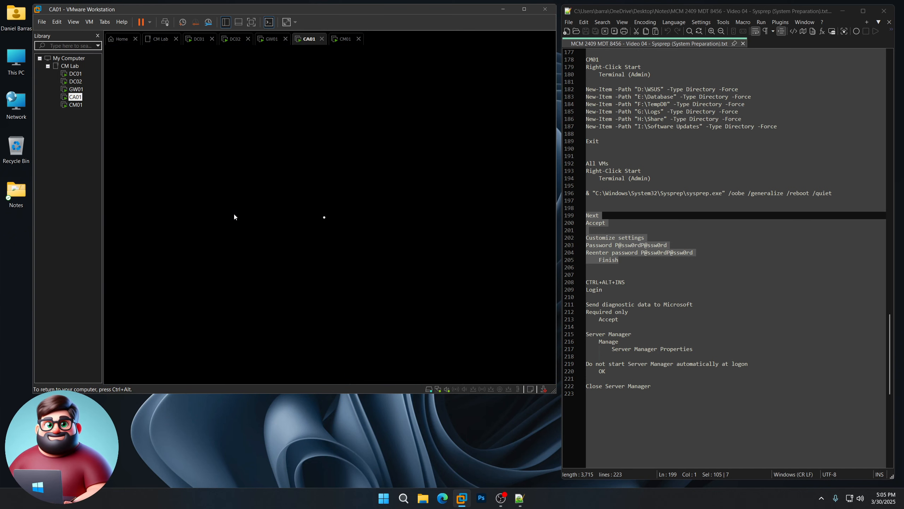
text(P@ssw0rdP@ssw0rd)
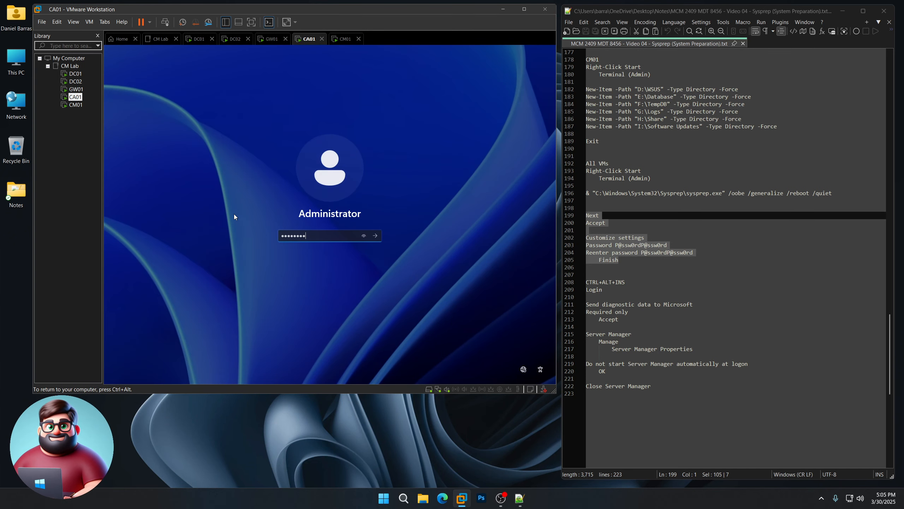
key(Return)
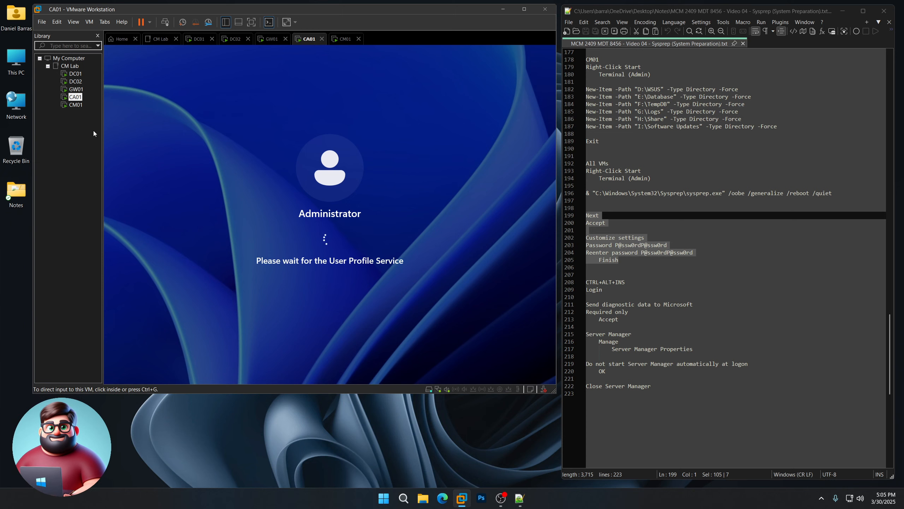
- Sign CM01 in as Administrator, then return to DC01
click(76, 104)
key(ctrl+alt+Insert)
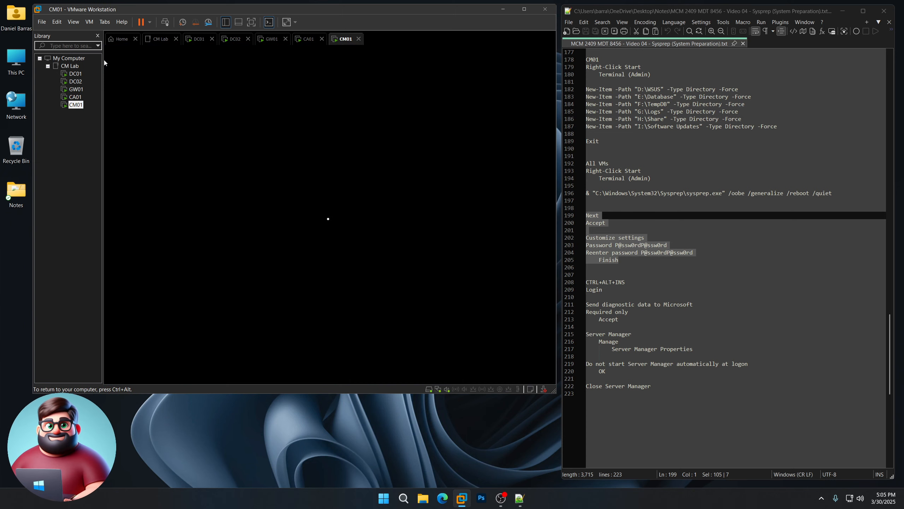
text(P@)
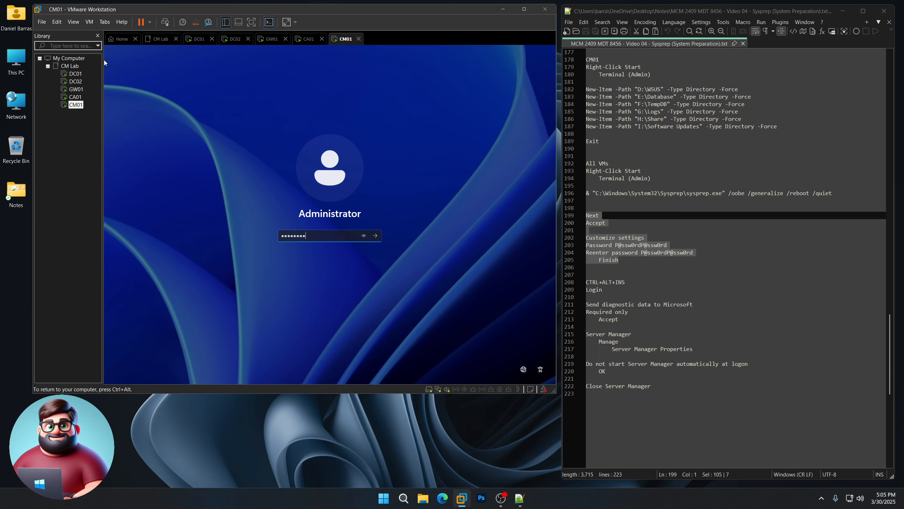
text(ssw0rdP@ssw0rd)
key(Return)
key(ctrl+alt)
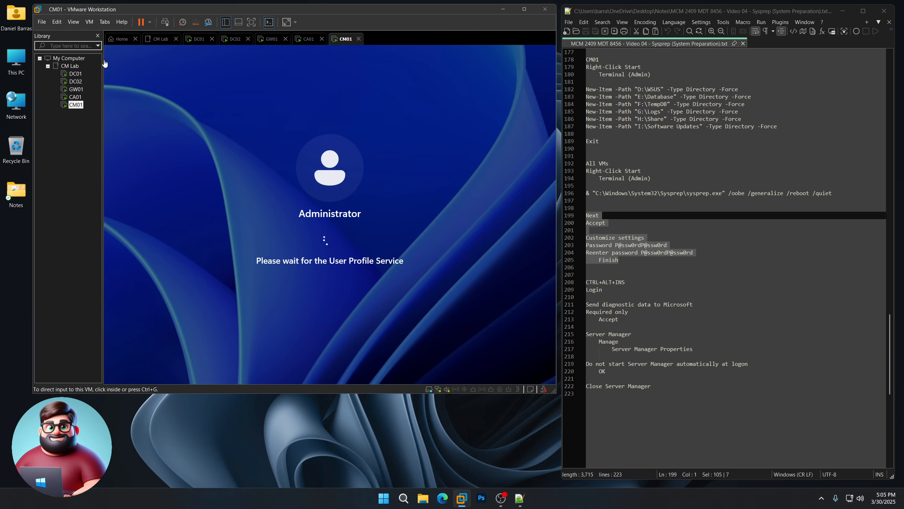
click(76, 74)
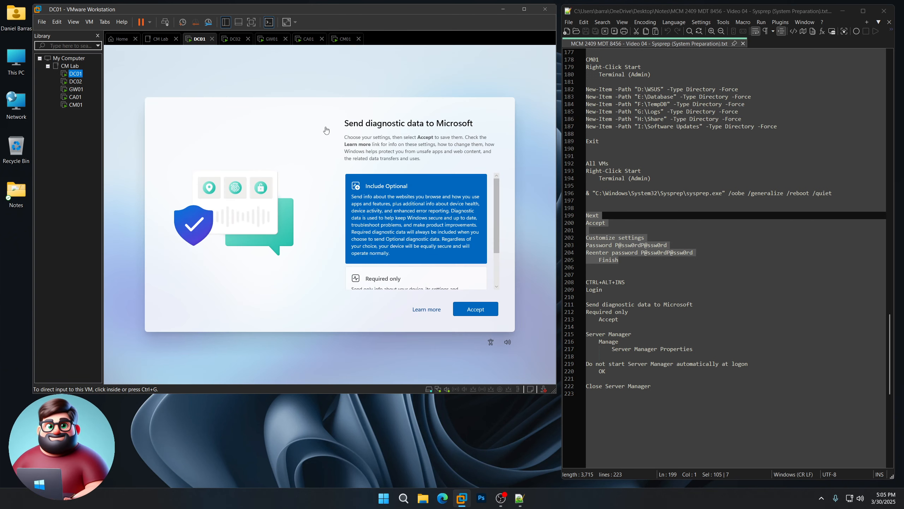
- On DC01, send Required-only diagnostic data, disable Server Manager autostart, and close Server Manager
click(326, 131)
click(400, 285)
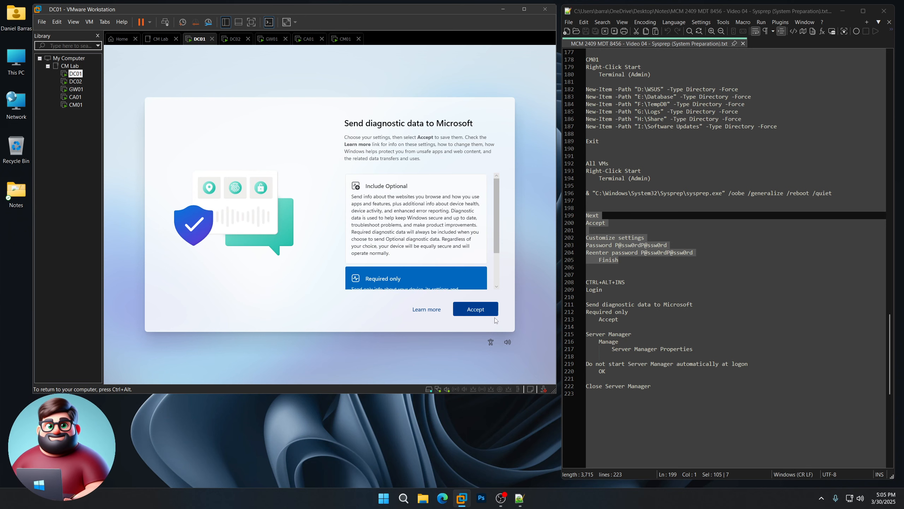
click(476, 309)
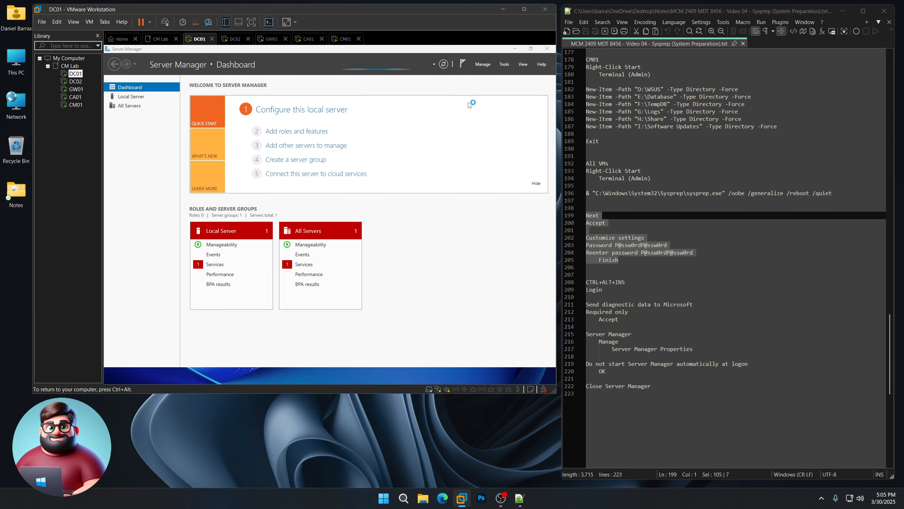
click(483, 65)
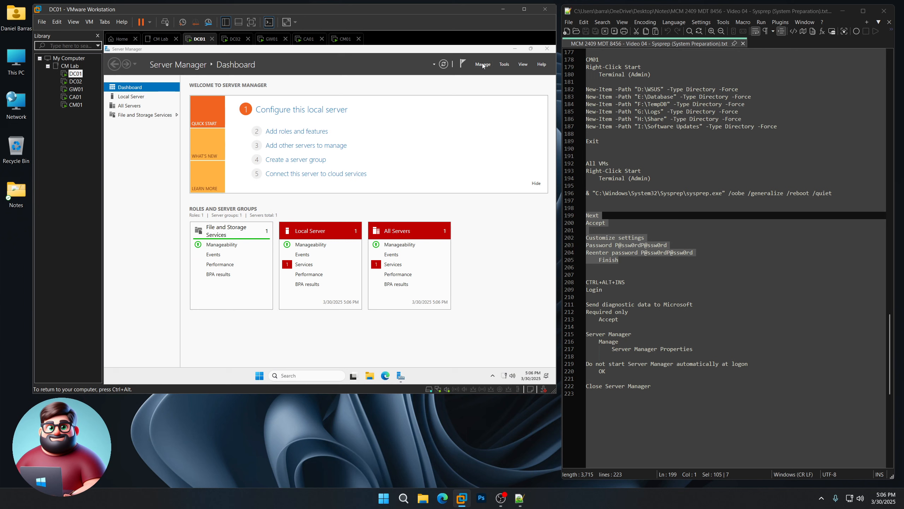
click(484, 65)
click(498, 109)
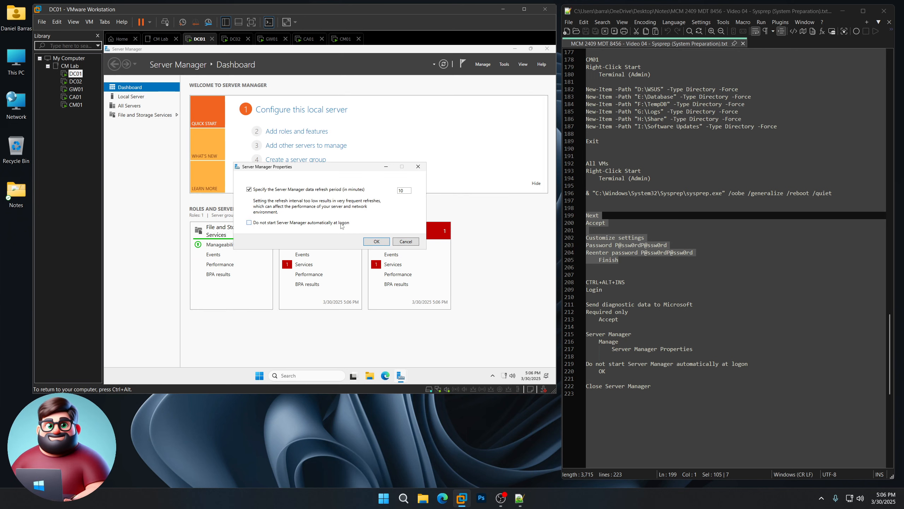
click(324, 223)
click(375, 241)
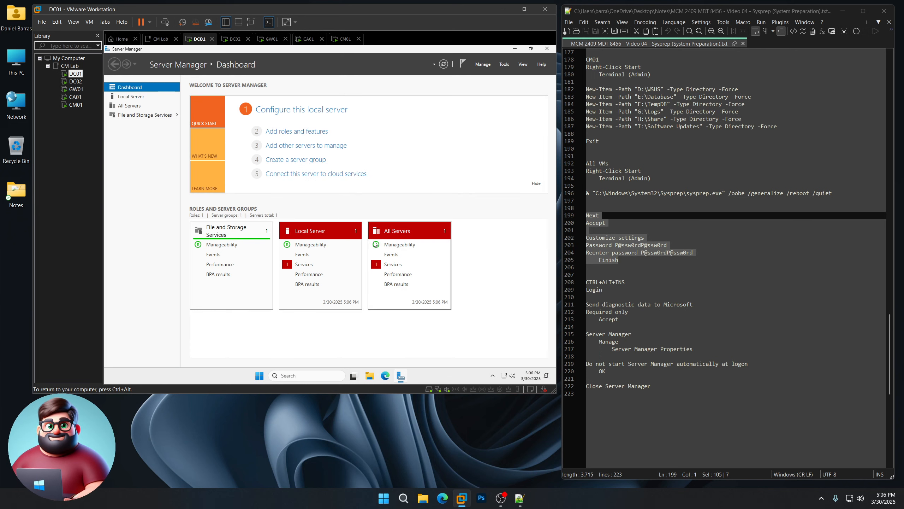
click(547, 49)
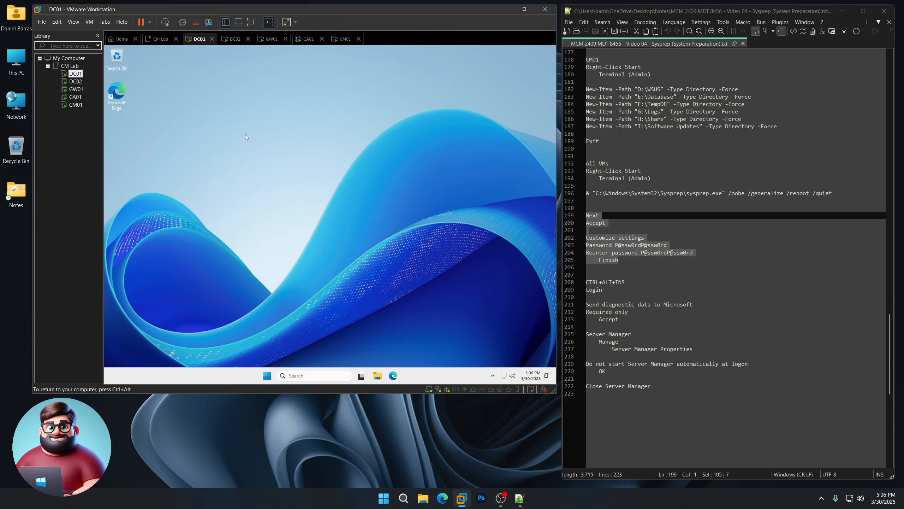
- Do the same on DC02: Required-only diagnostics, no Server Manager autostart, Server Manager closed
click(76, 81)
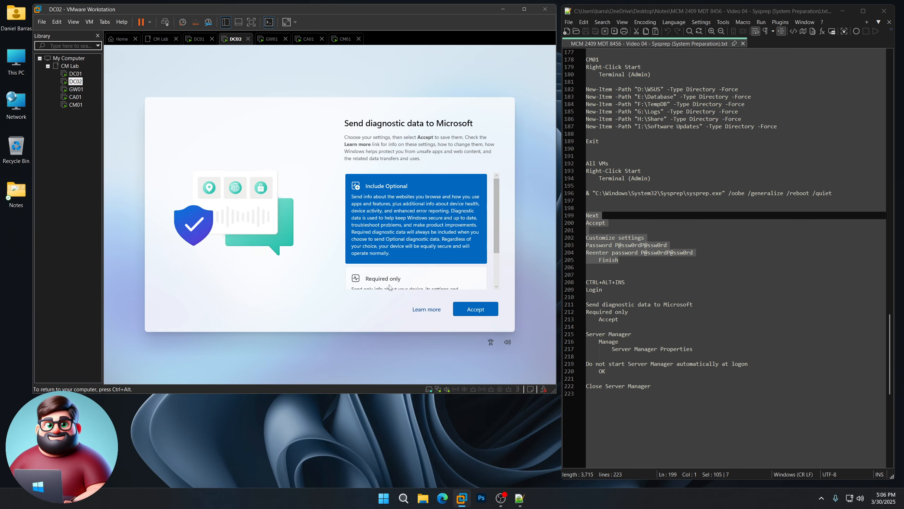
click(390, 287)
click(476, 308)
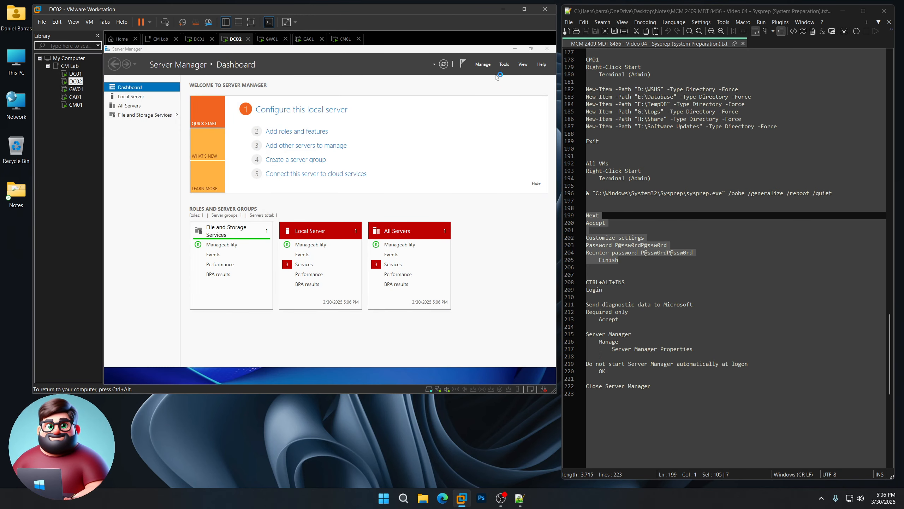
click(483, 64)
click(502, 111)
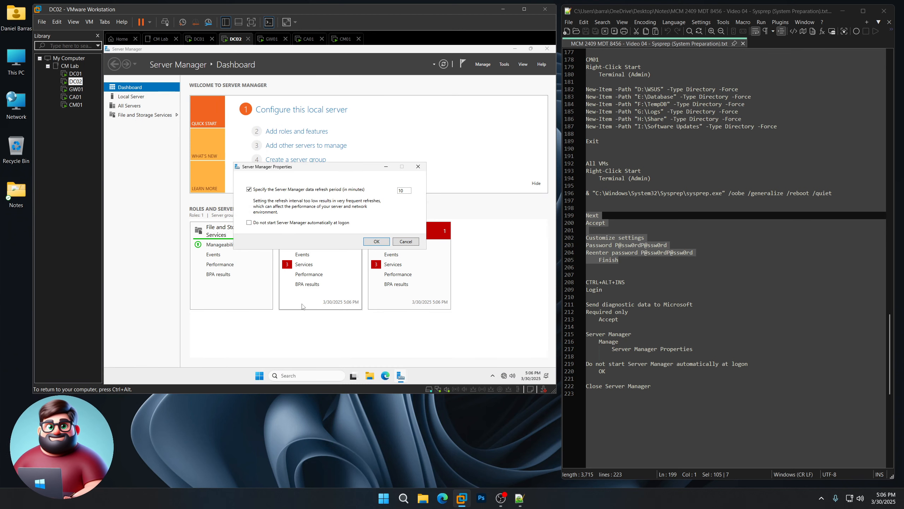
click(383, 243)
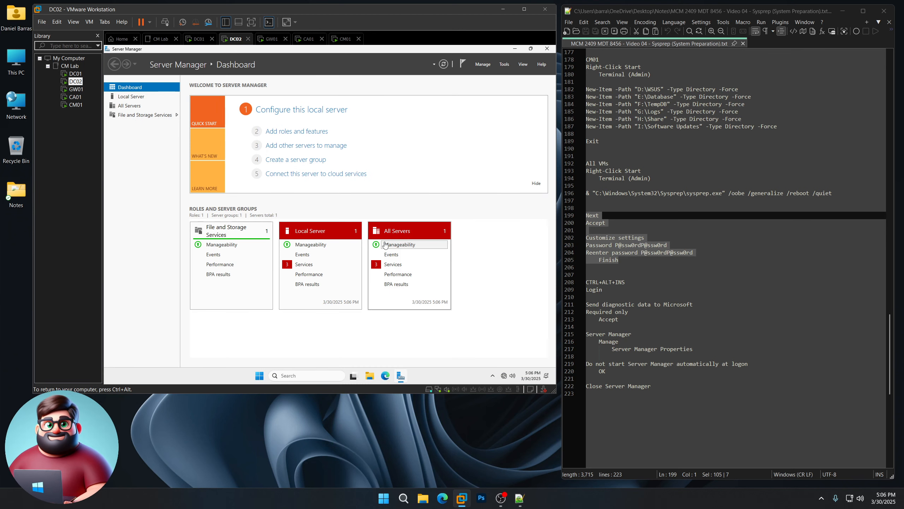
click(548, 50)
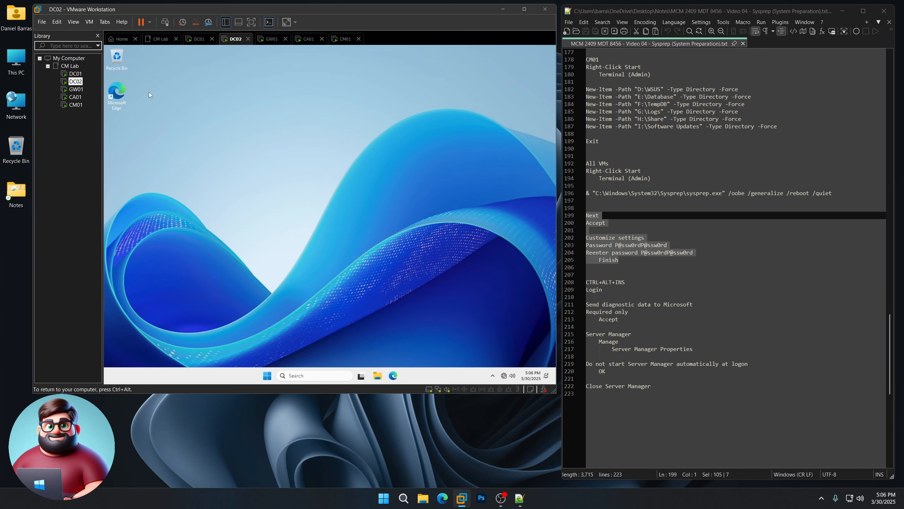
click(76, 89)
- On GW01, send Required-only diagnostic data, open Server Manager Properties, then close Server Manager
click(358, 249)
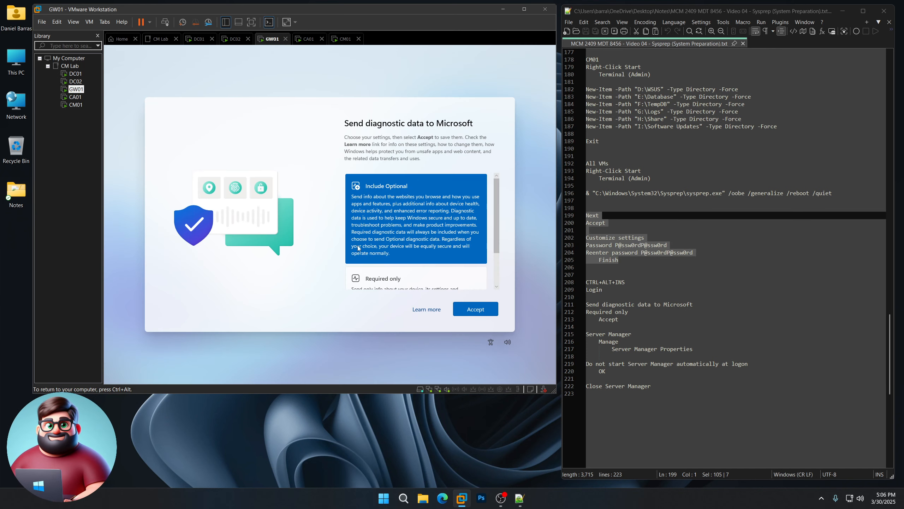
click(420, 282)
click(471, 307)
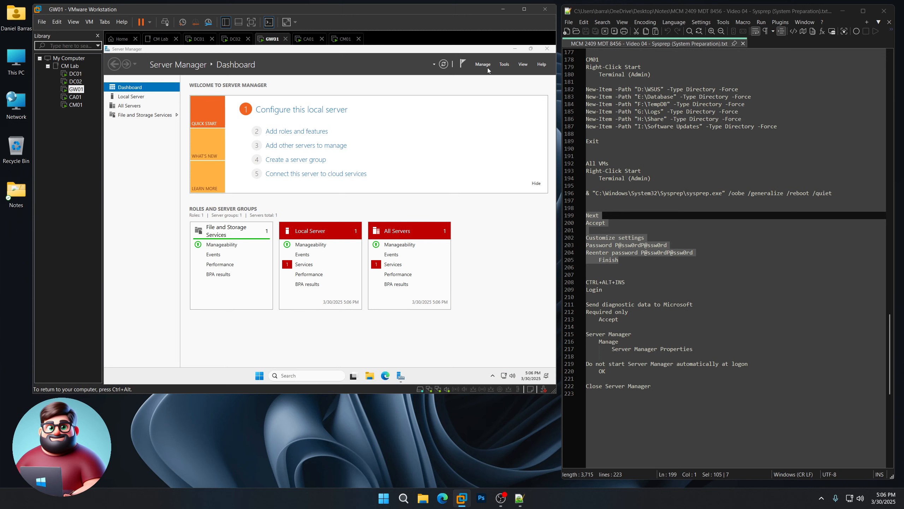
click(487, 65)
click(493, 109)
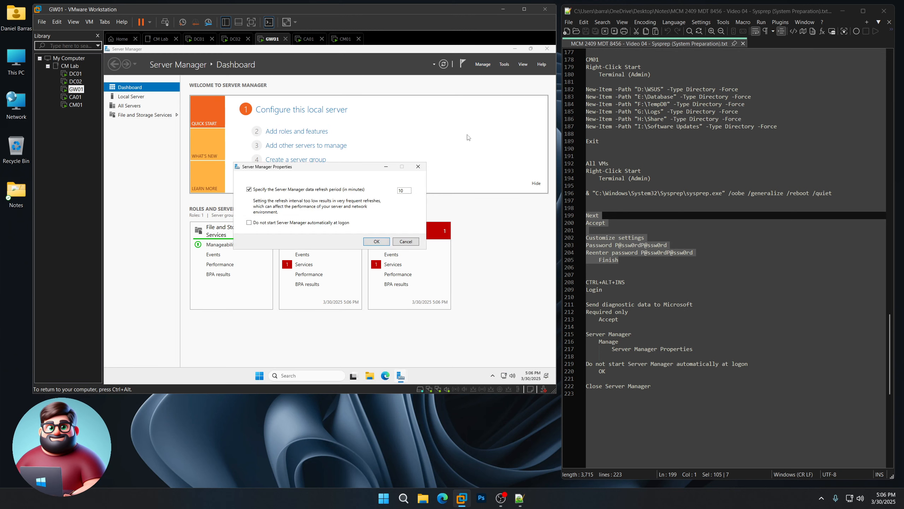
click(547, 48)
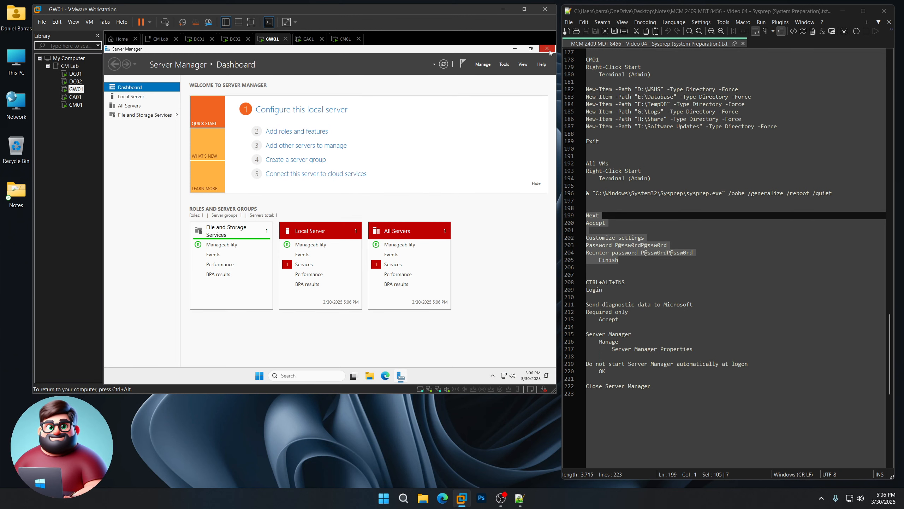
- On CA01, choose Required-only diagnostics and stop Server Manager starting at logon
click(64, 98)
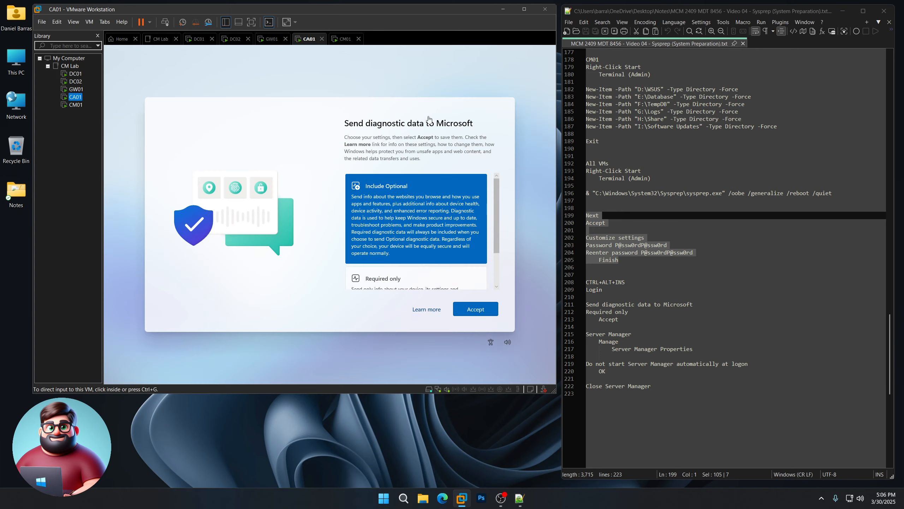
click(399, 280)
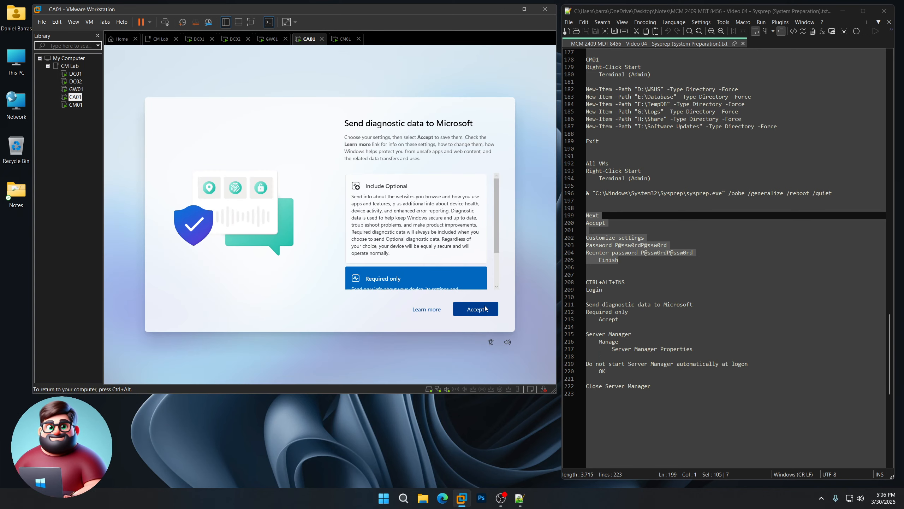
click(476, 308)
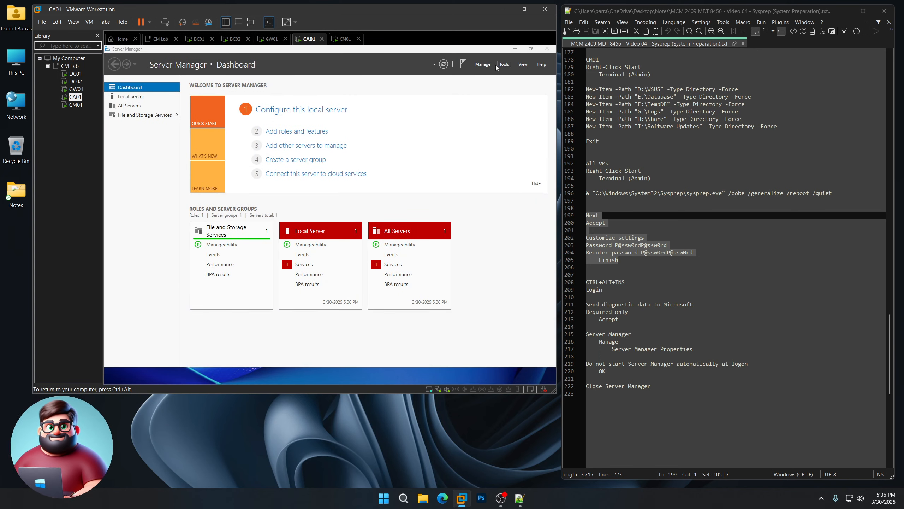
click(483, 64)
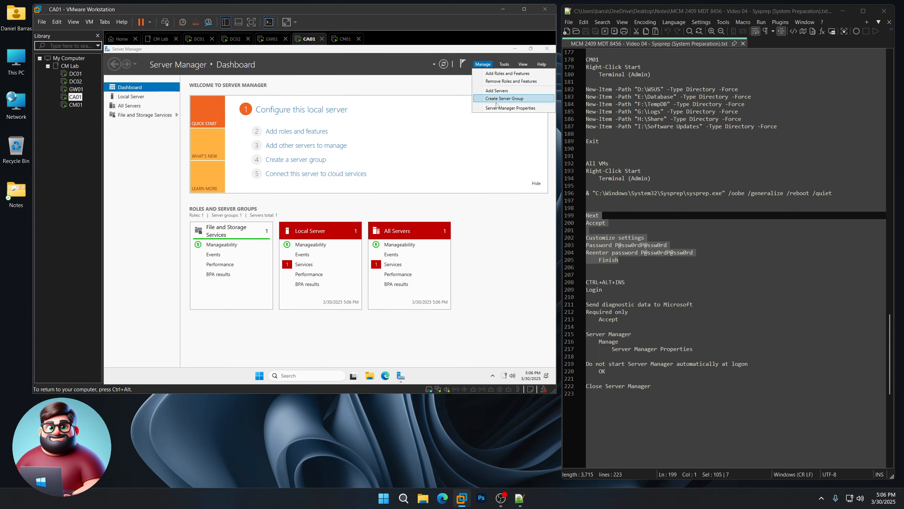
click(493, 107)
click(303, 225)
click(376, 241)
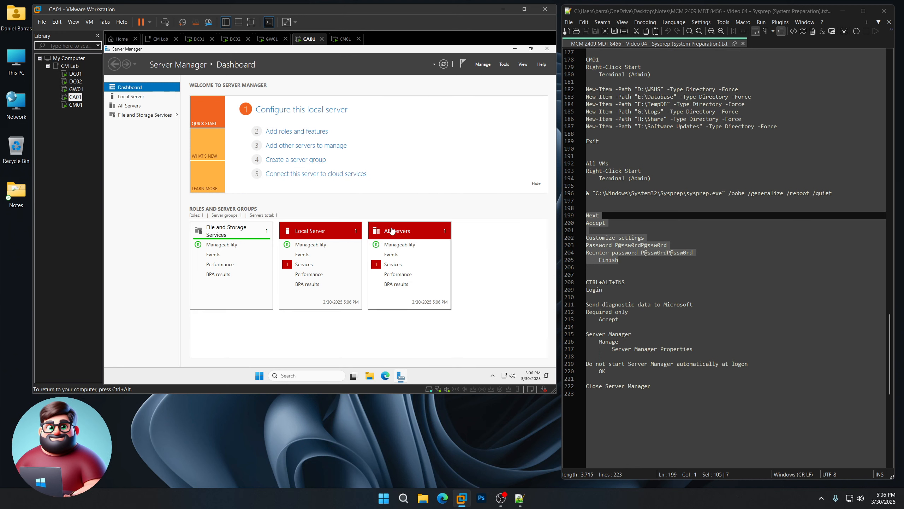
click(547, 48)
- On CM01, choose Required-only diagnostics, disable Server Manager autostart, and close Server Manager
click(75, 105)
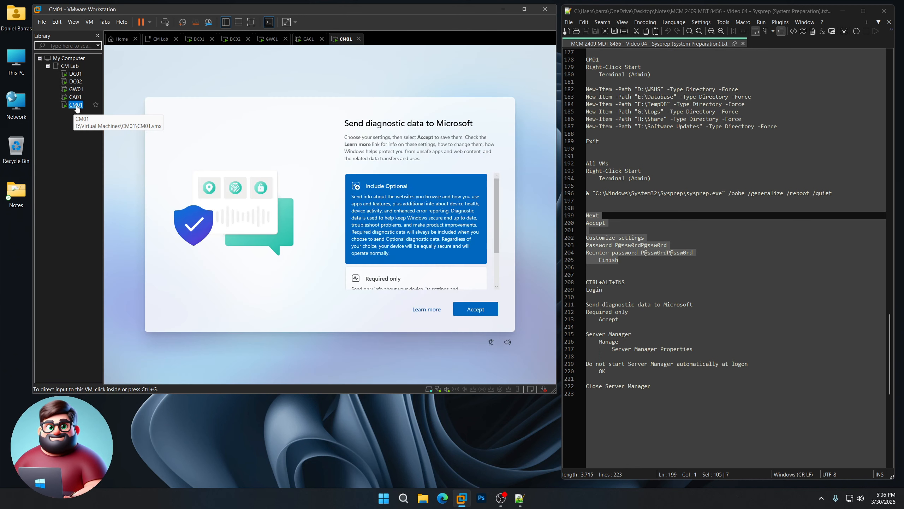
click(404, 283)
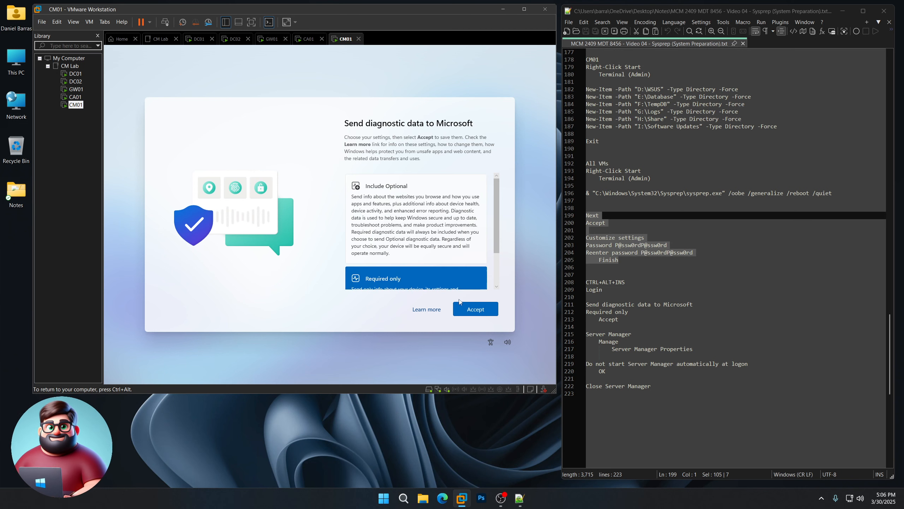
click(473, 308)
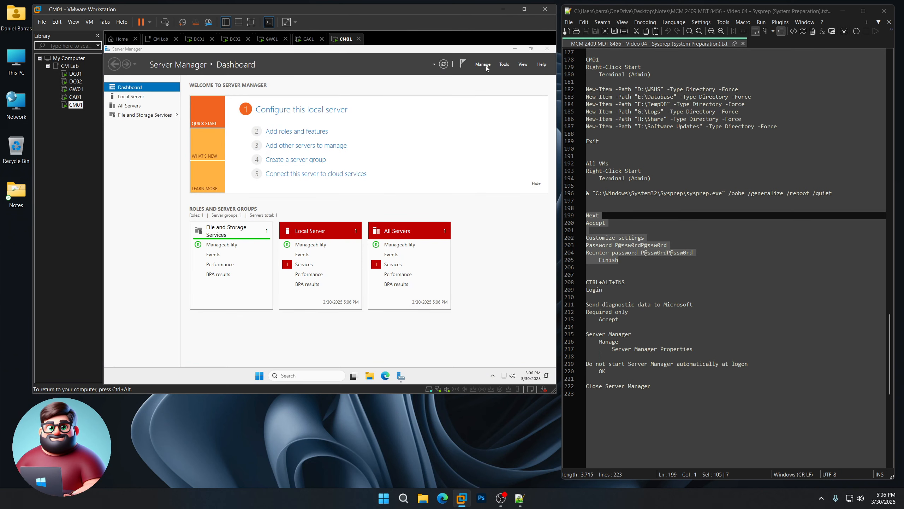
click(487, 68)
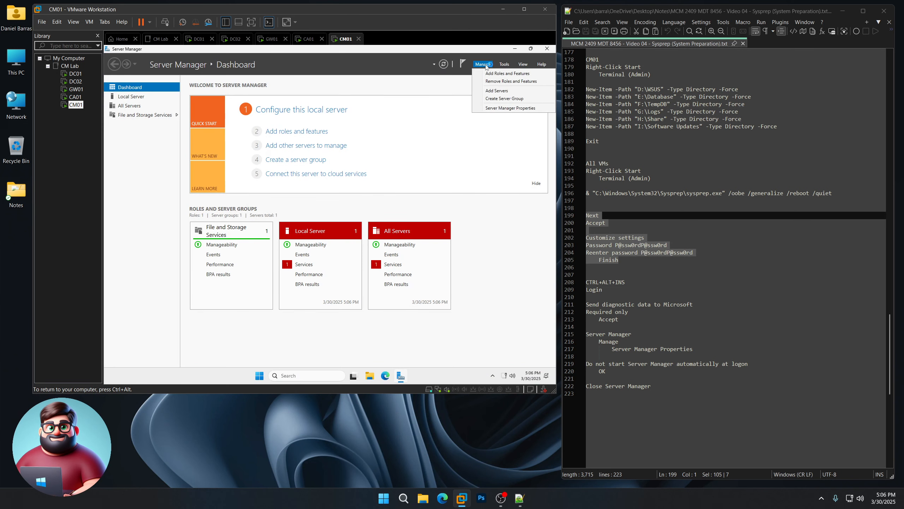
click(499, 109)
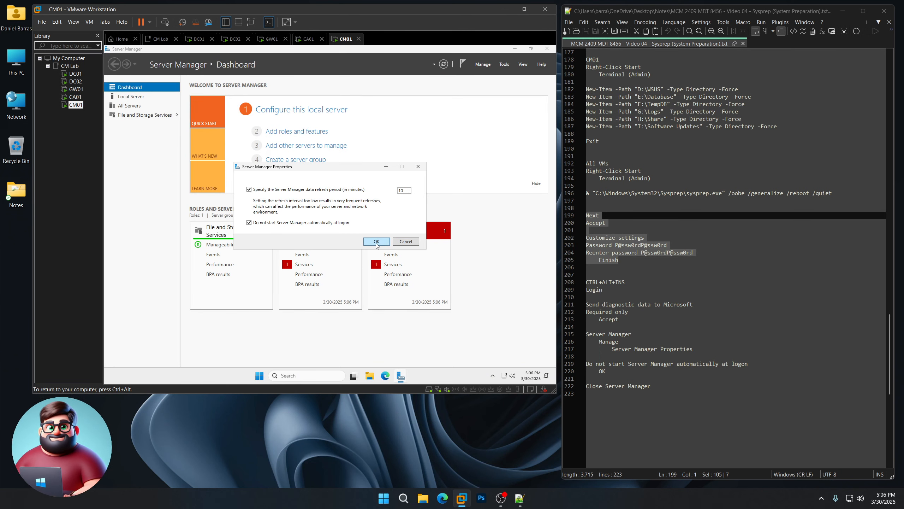
click(376, 241)
click(548, 48)
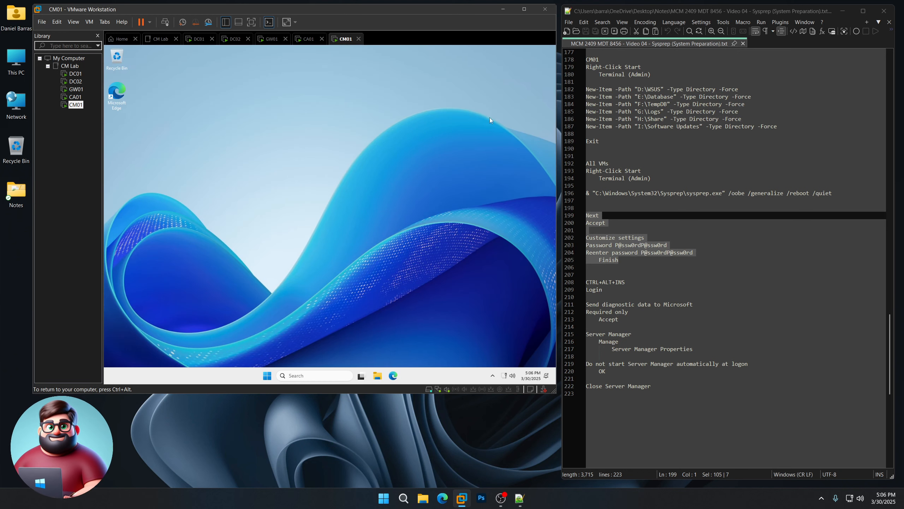
key(ctrl+alt)
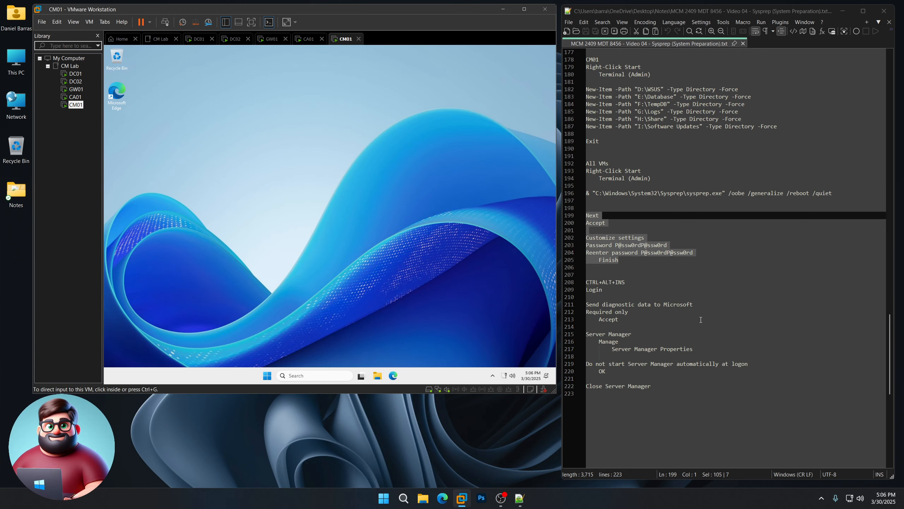